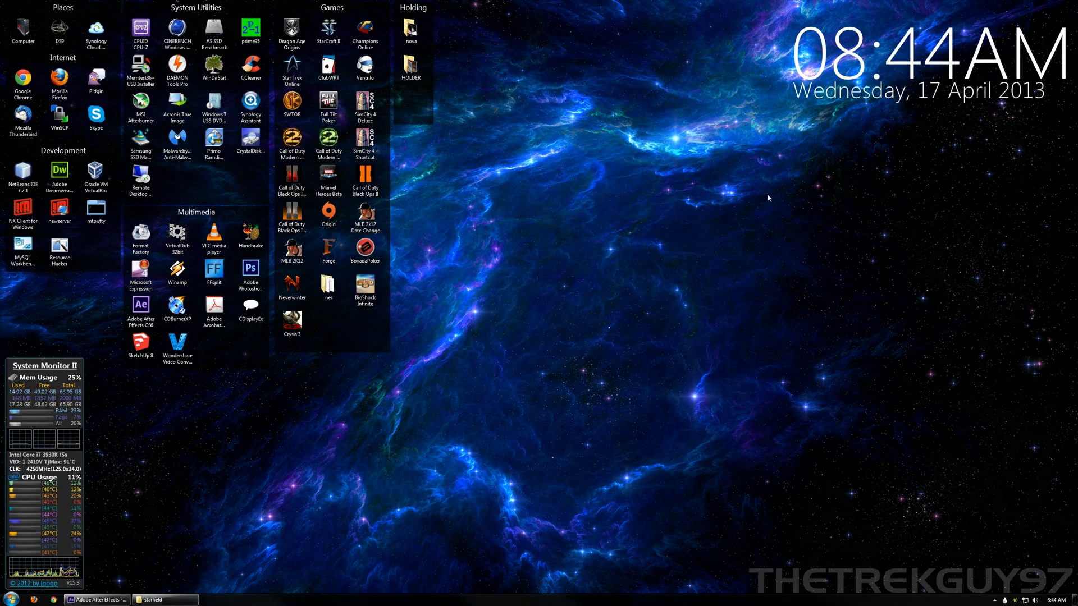
# - Open the Photoshop file Untitled-1 from the starfield folder to view the finished starfield example
pyautogui.click(164, 600)
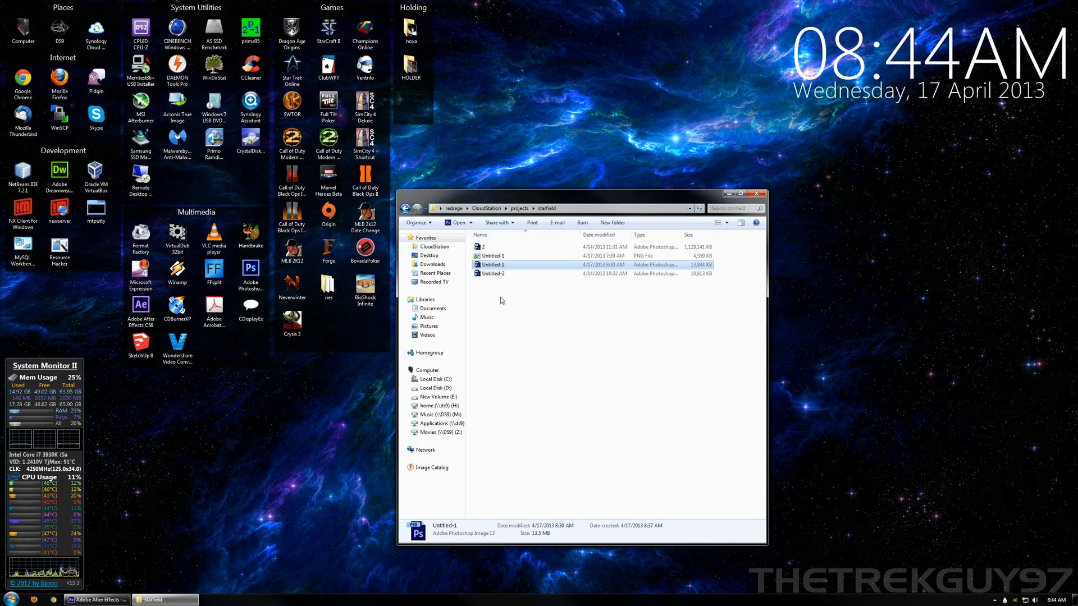
pyautogui.doubleClick(506, 268)
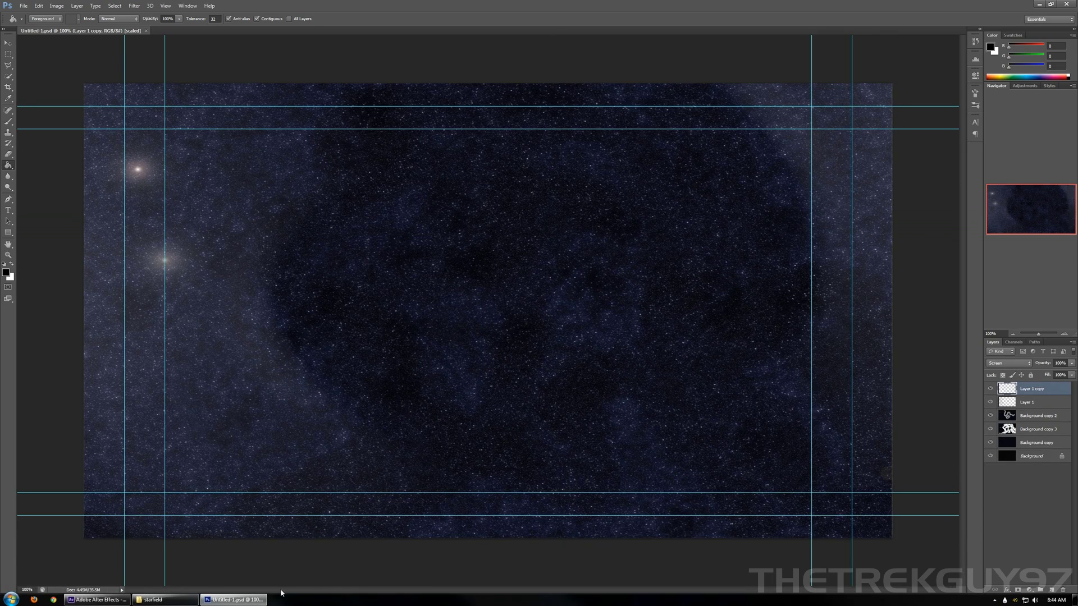
# - Switch to After Effects and move Camera 1's point of interest in the Top view to about 1446, 540, 55
pyautogui.hotkey('alt', 'Tab')
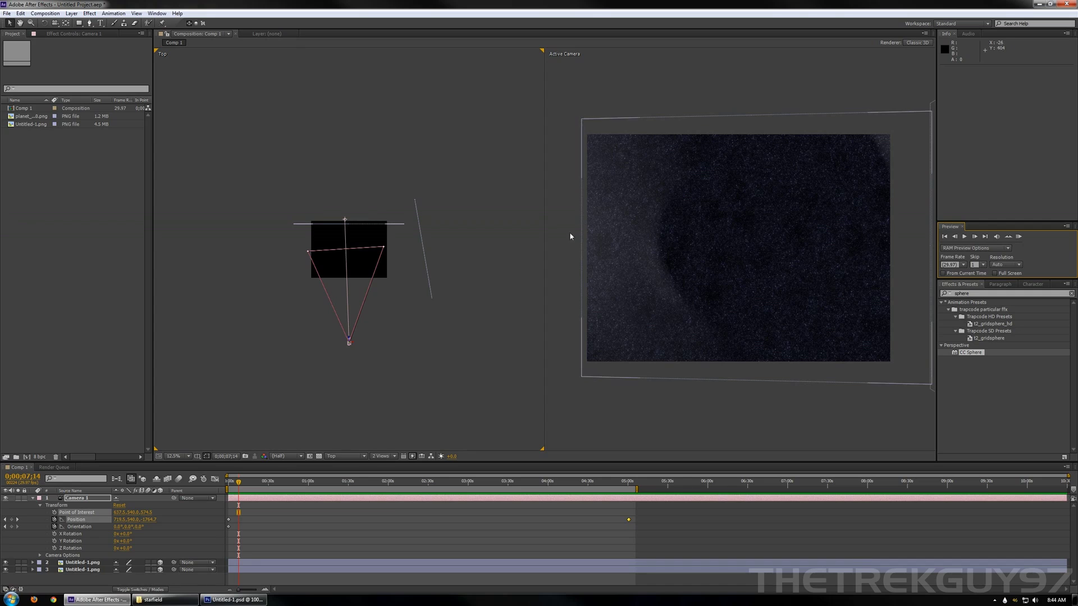
pyautogui.moveTo(345, 220); pyautogui.dragTo(391, 250)
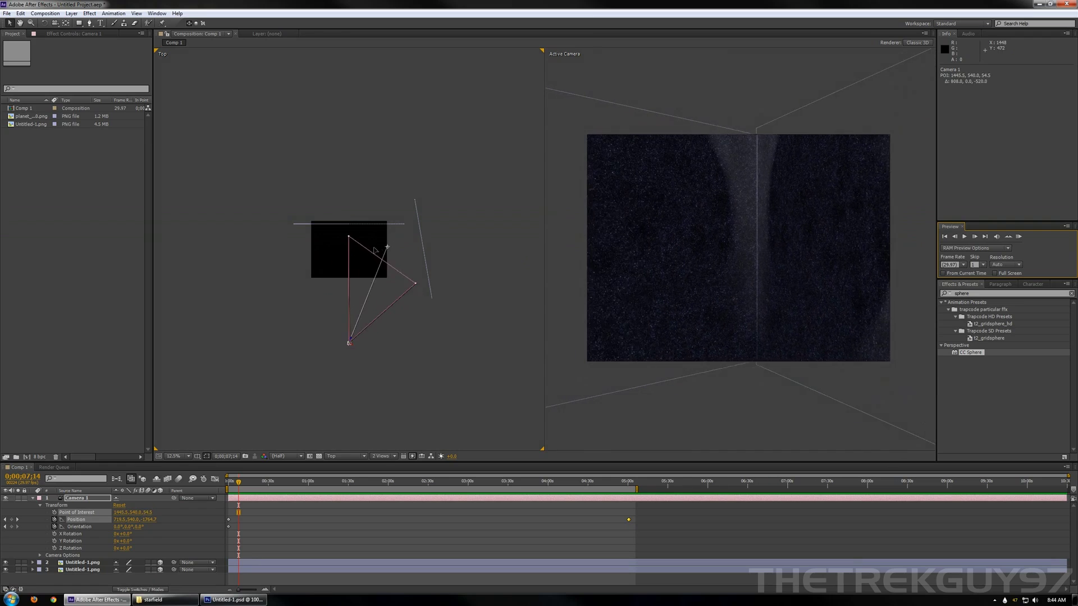
# - Return to Photoshop, close the finished starfield file and create a 1440 × 1080 pixel document with the Film & Video HDV 1080p/29.97 preset
pyautogui.hotkey('alt', 'Tab')
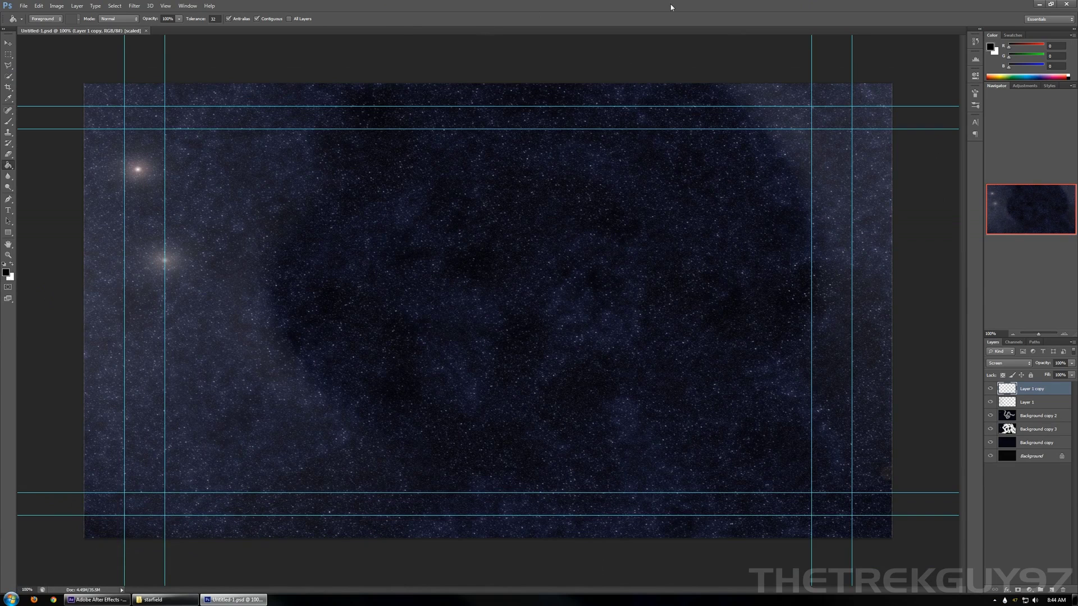
pyautogui.click(146, 31)
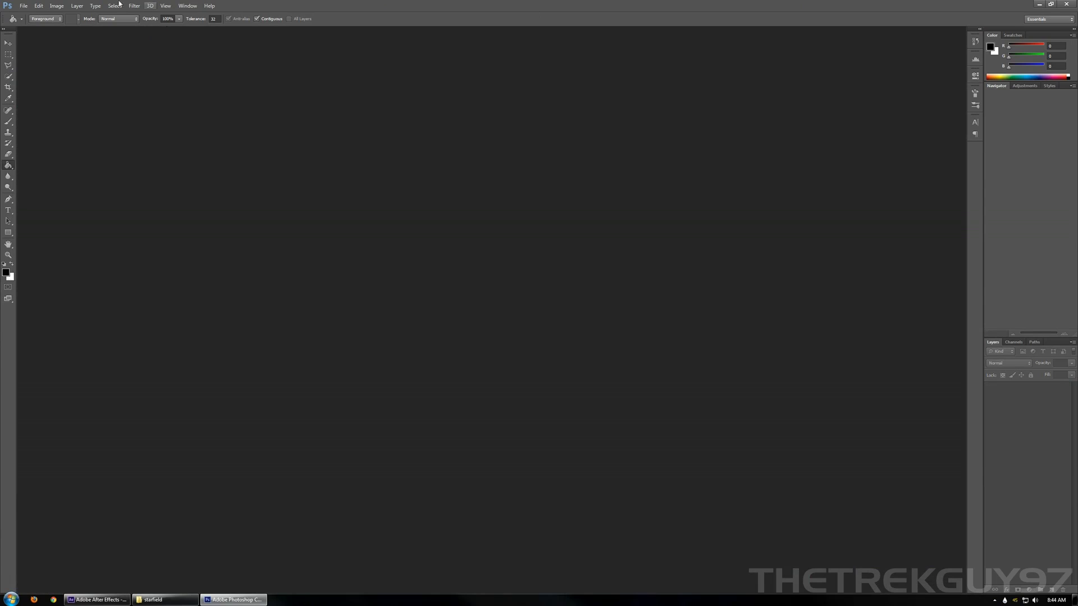
pyautogui.click(24, 6)
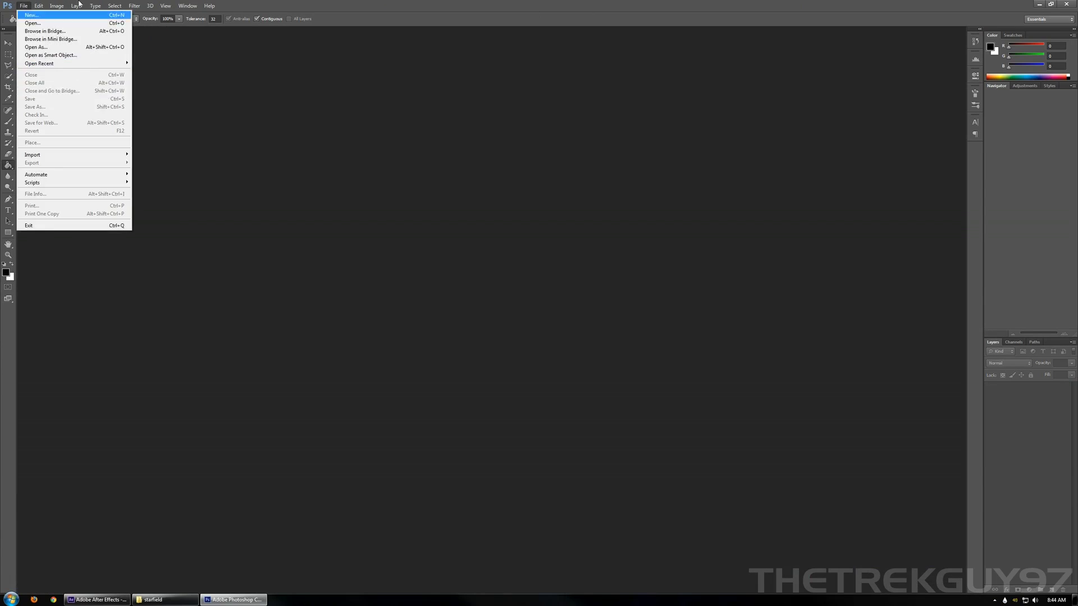
pyautogui.click(26, 17)
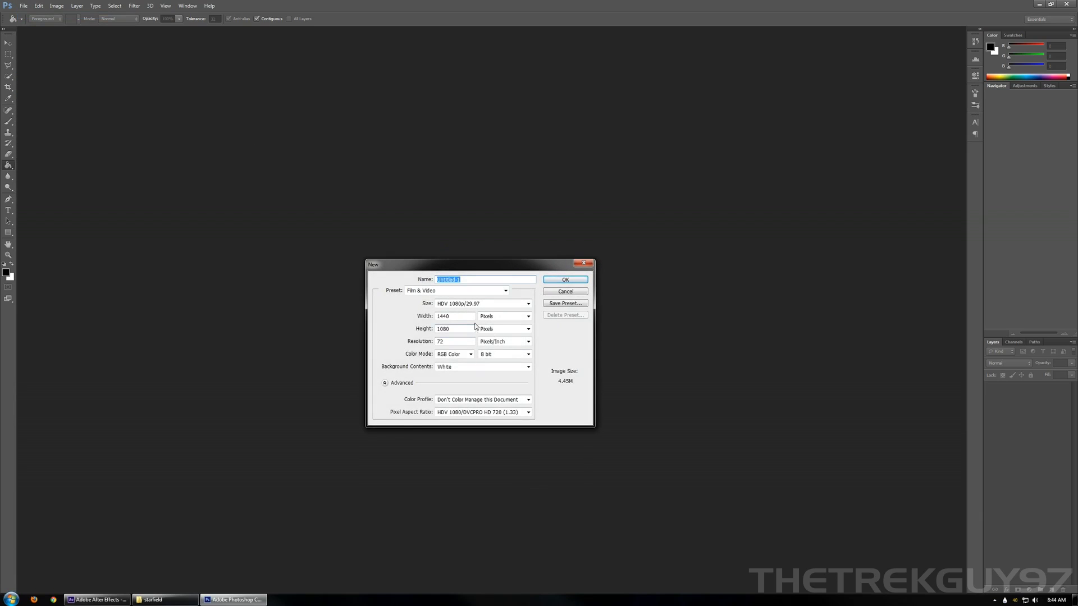
pyautogui.click(566, 280)
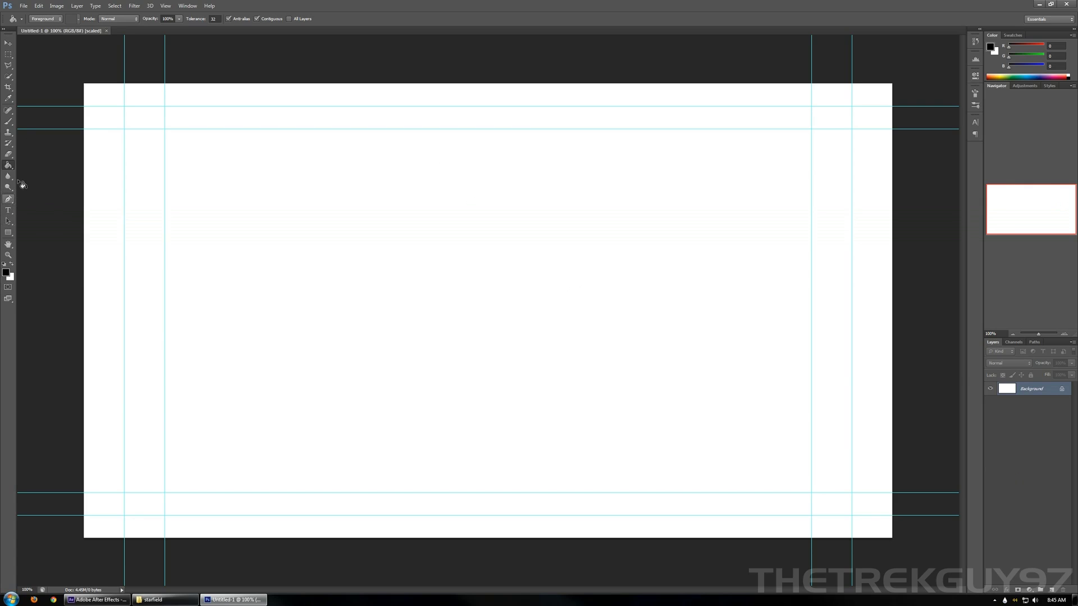
# - Fill the Background layer with black and add a new layer named "far away stars"
pyautogui.click(493, 202)
pyautogui.click(77, 6)
pyautogui.moveTo(82, 16)
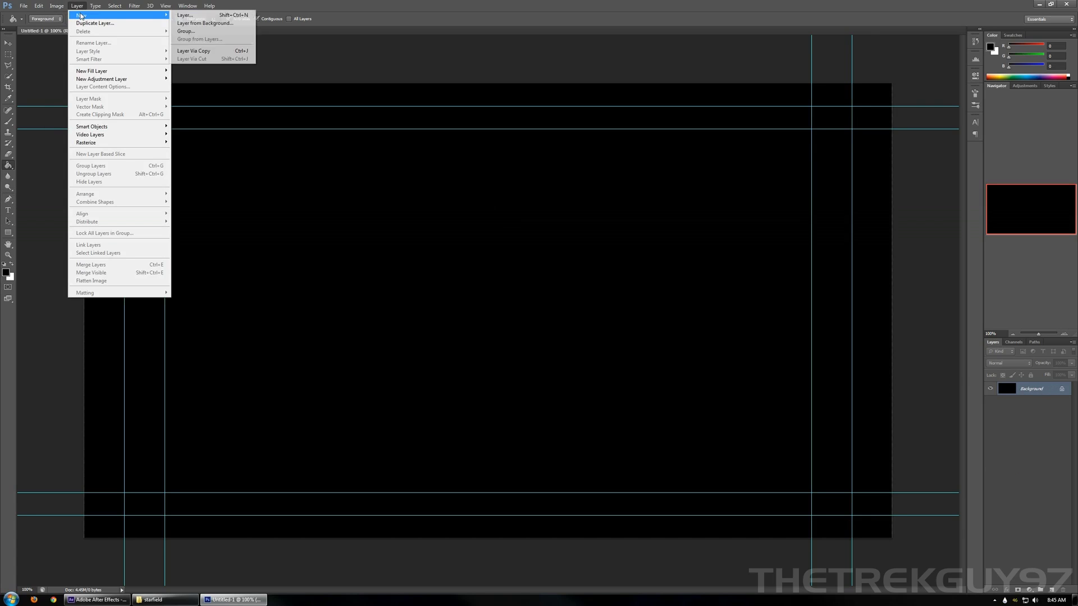
pyautogui.click(186, 19)
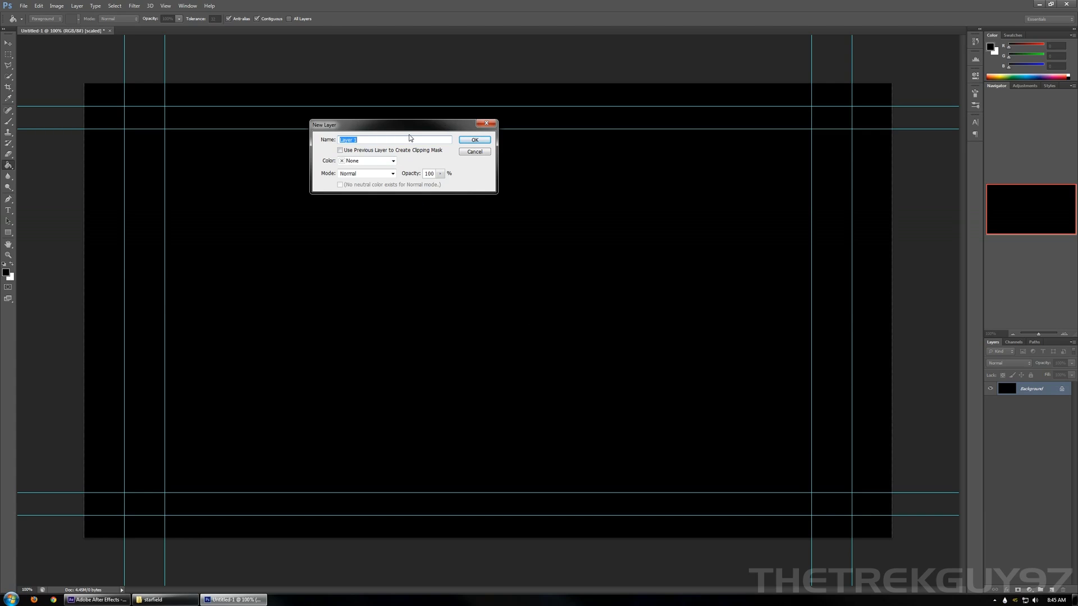
pyautogui.write('far away stars')
pyautogui.click(477, 141)
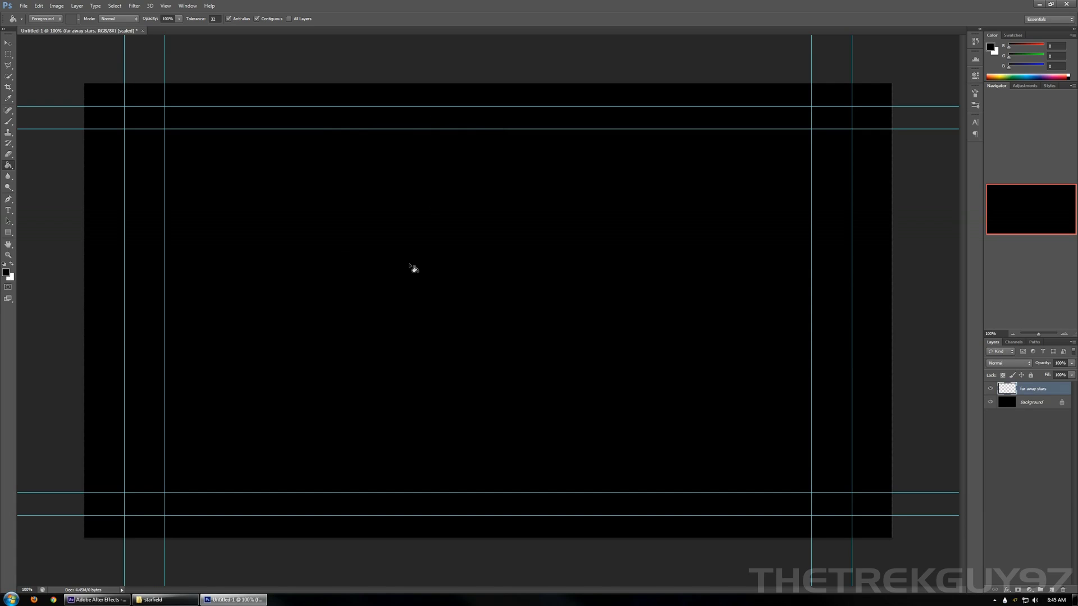
# - Fill the far away stars layer with black, keeping the Background layer hidden during the fill
pyautogui.click(990, 402)
pyautogui.click(421, 309)
pyautogui.click(990, 401)
# - Add 10% monochromatic Gaussian noise to the far away stars layer
pyautogui.click(129, 6)
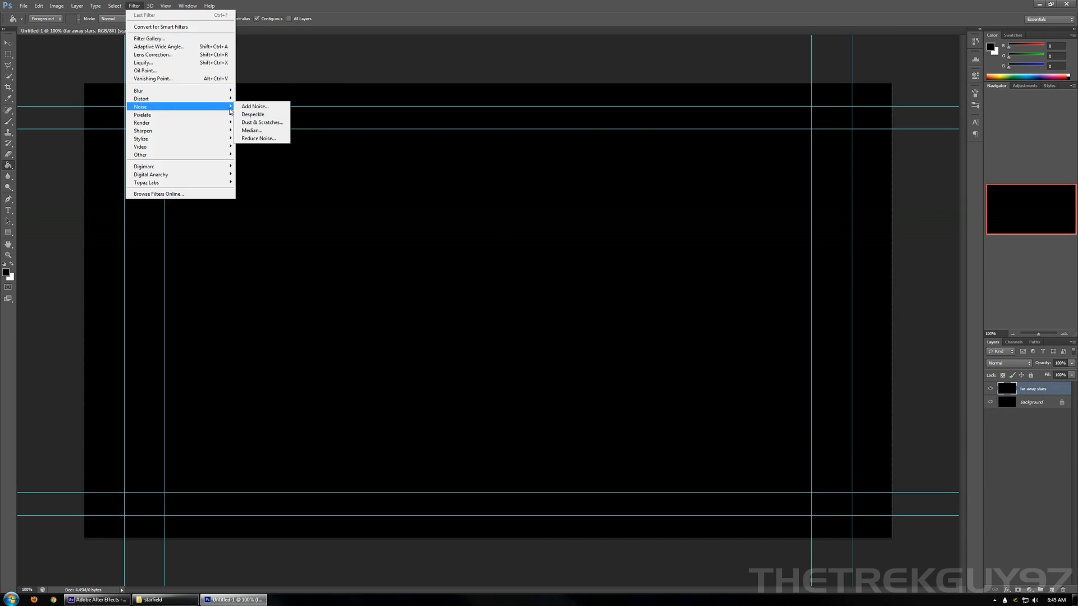
pyautogui.click(255, 107)
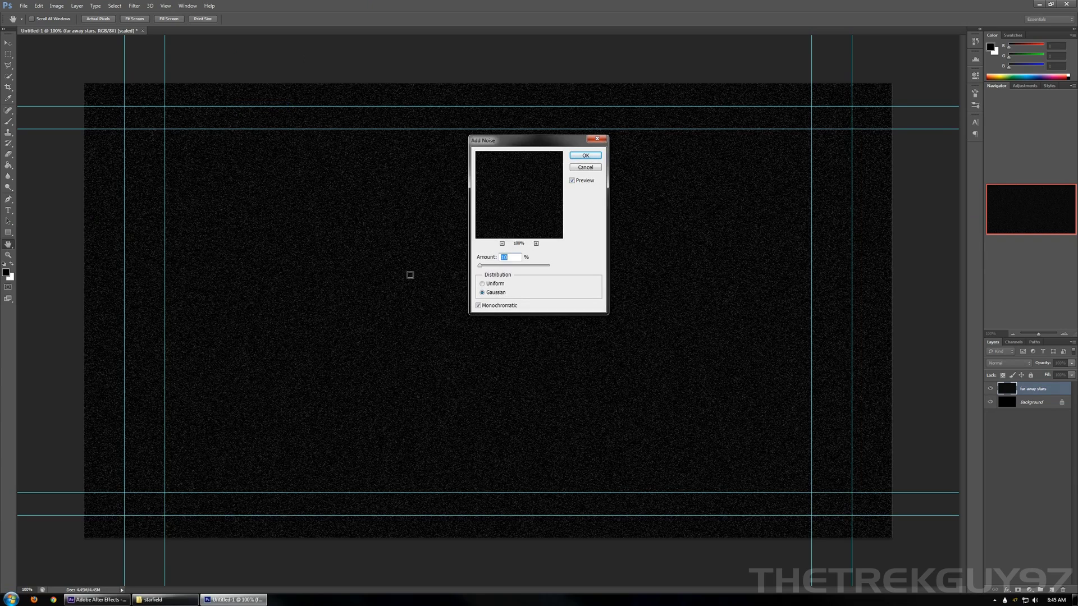
pyautogui.moveTo(480, 265)
pyautogui.mouseDown()
pyautogui.moveTo(548, 266)
pyautogui.moveTo(491, 267)
pyautogui.mouseUp()
pyautogui.write('10')
pyautogui.click(599, 158)
# - Darken the noise on the far away stars layer with a Brightness/Contrast adjustment, entering the values -1 and -30
pyautogui.click(1064, 334)
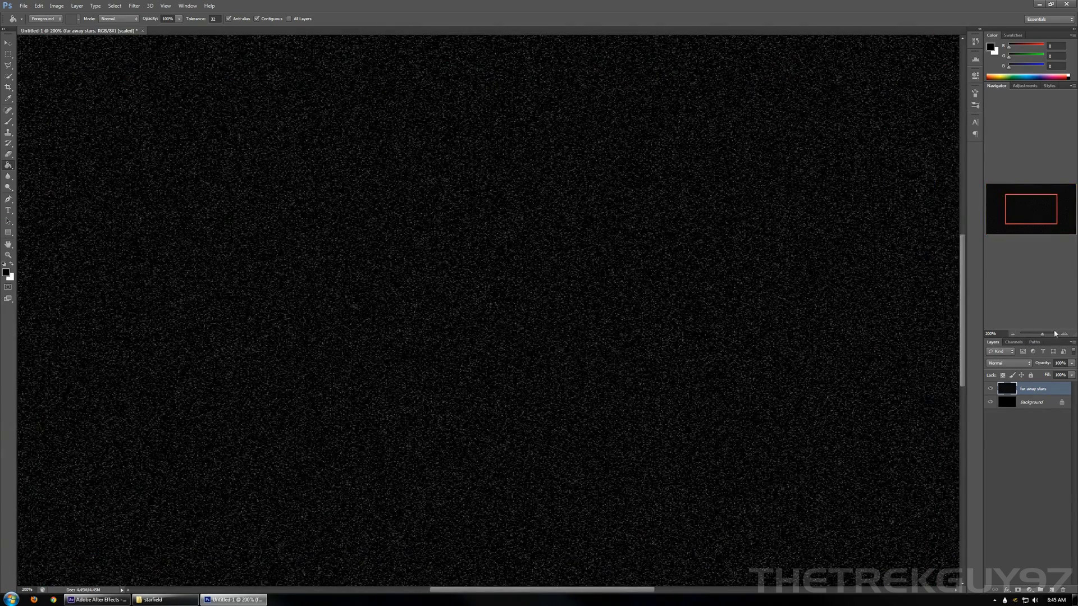
pyautogui.click(1064, 334)
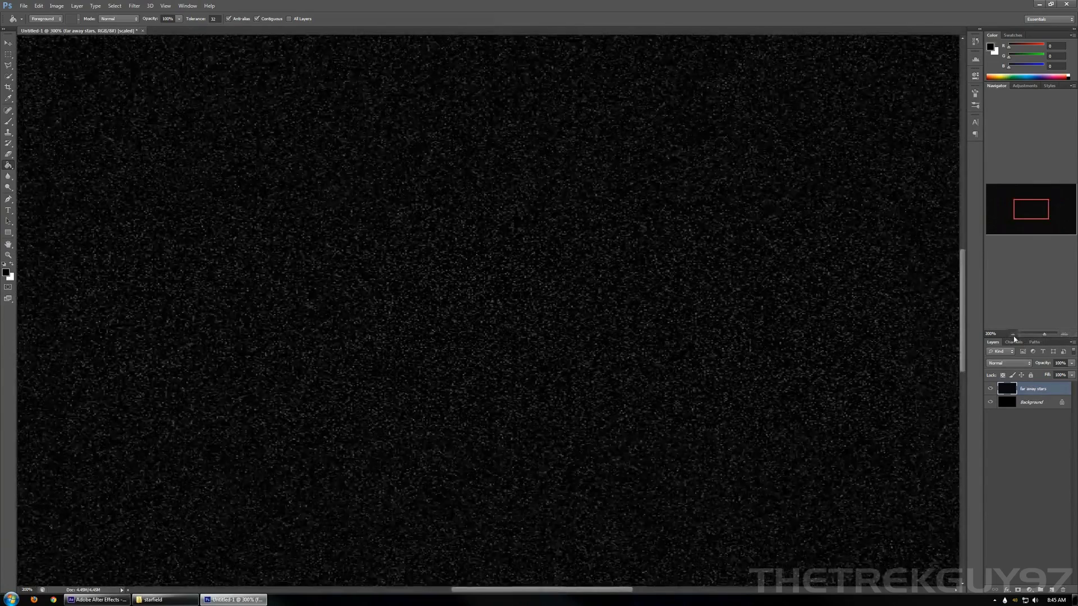
pyautogui.click(1014, 334)
pyautogui.click(1013, 335)
pyautogui.click(1013, 334)
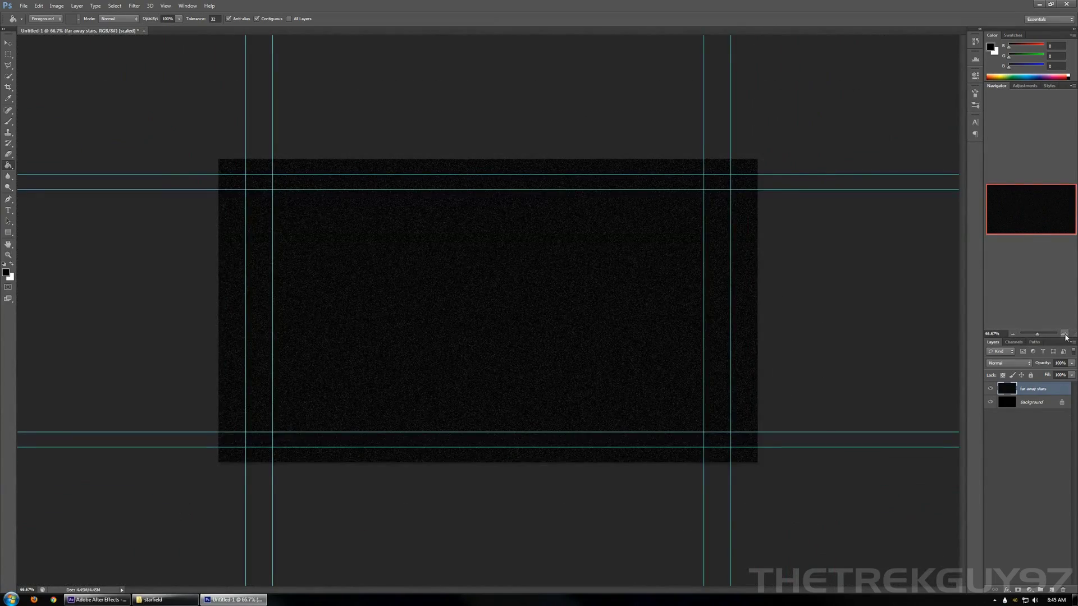
pyautogui.click(1064, 334)
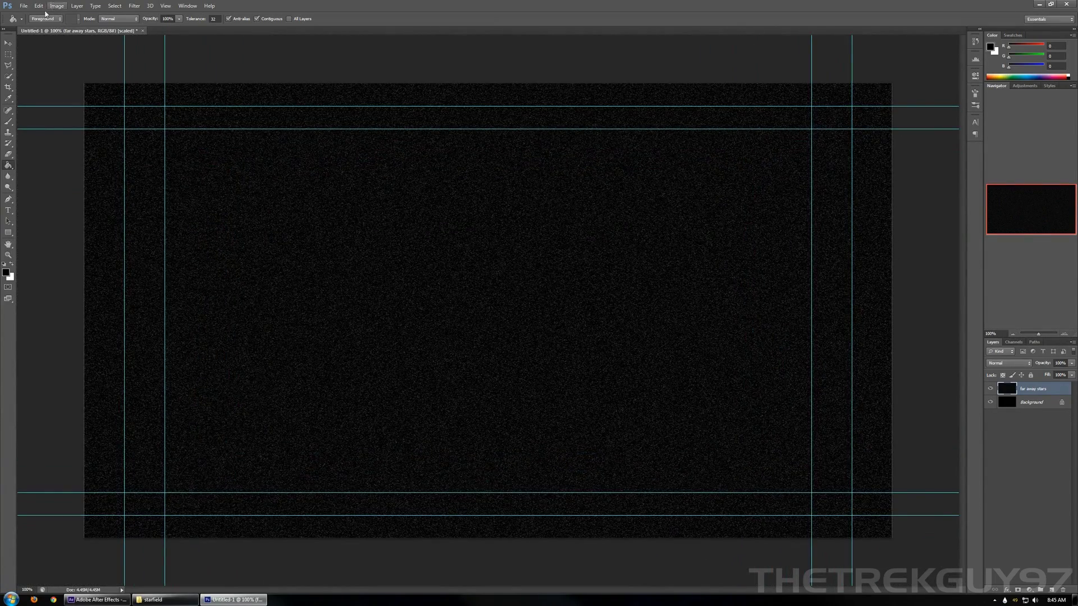
pyautogui.click(77, 5)
pyautogui.moveTo(94, 7)
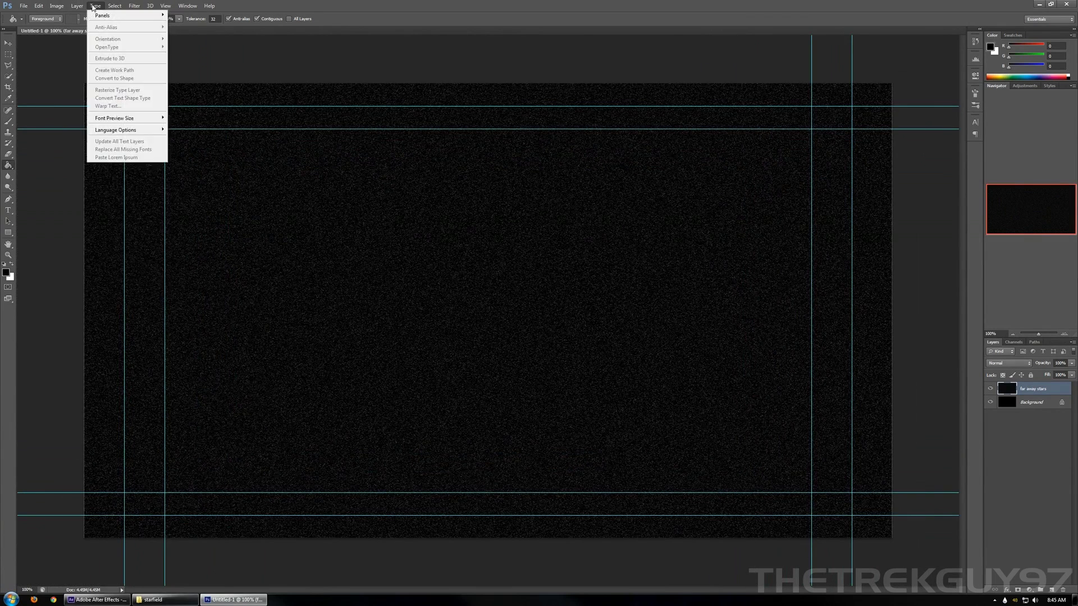
pyautogui.moveTo(57, 6)
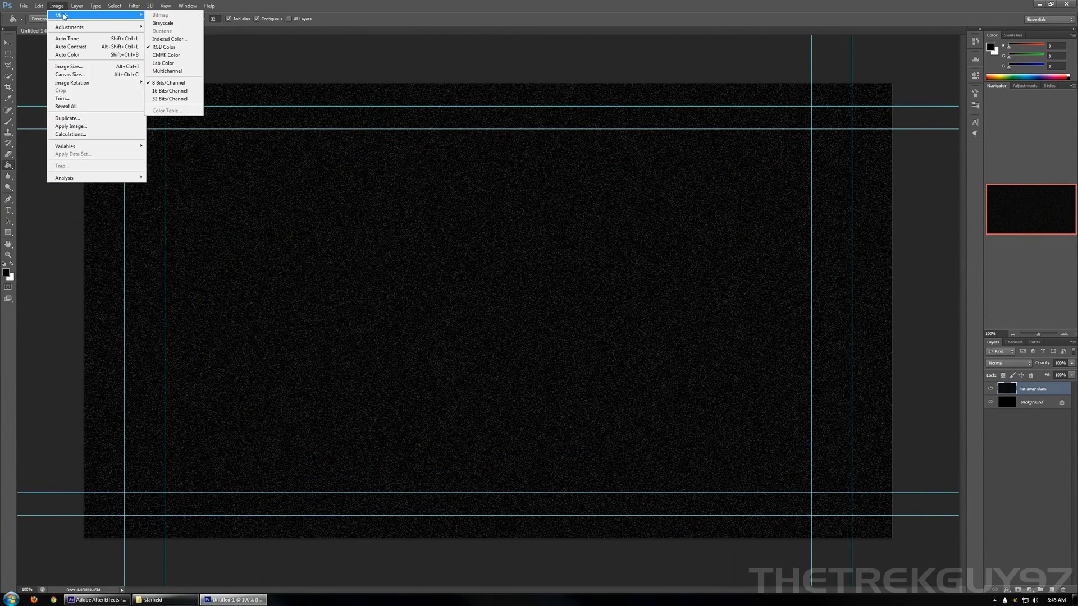
pyautogui.moveTo(103, 28)
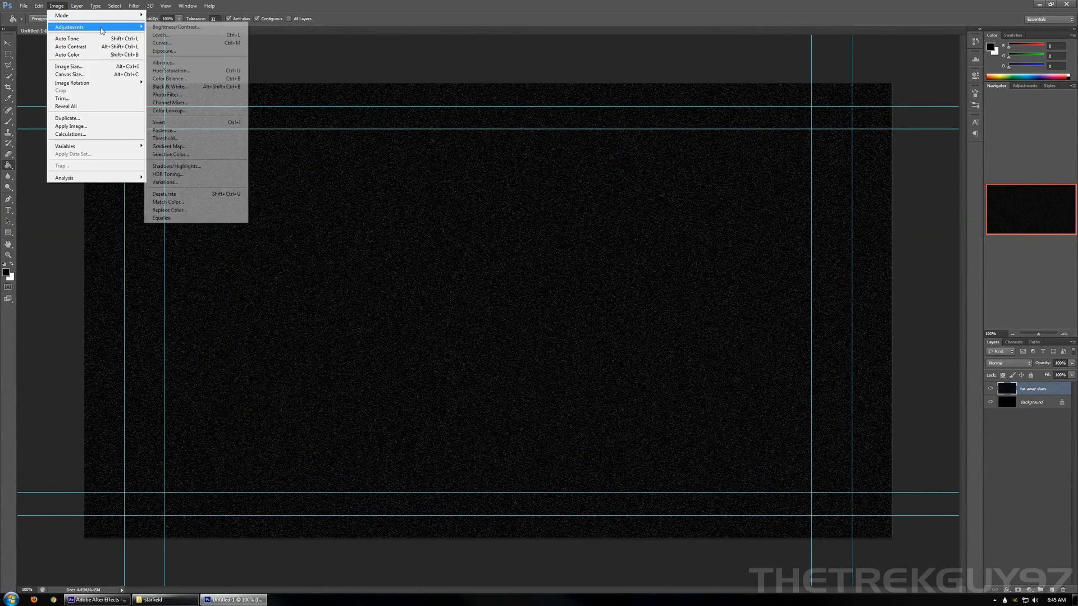
pyautogui.click(157, 26)
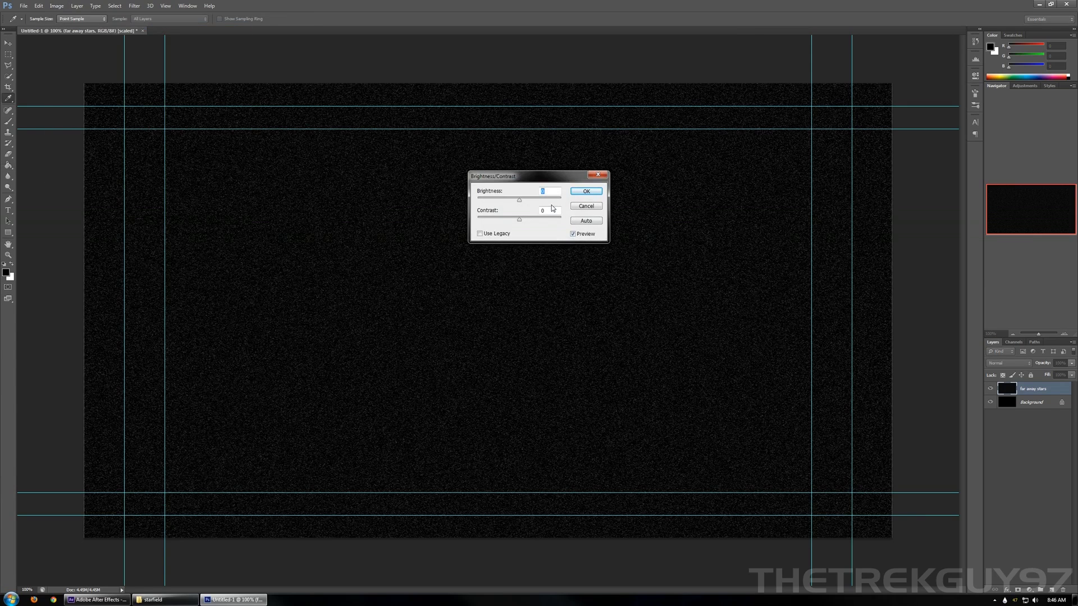
pyautogui.write('-1')
pyautogui.hotkey('shift', 'Tab')
pyautogui.write('-30')
pyautogui.click(586, 191)
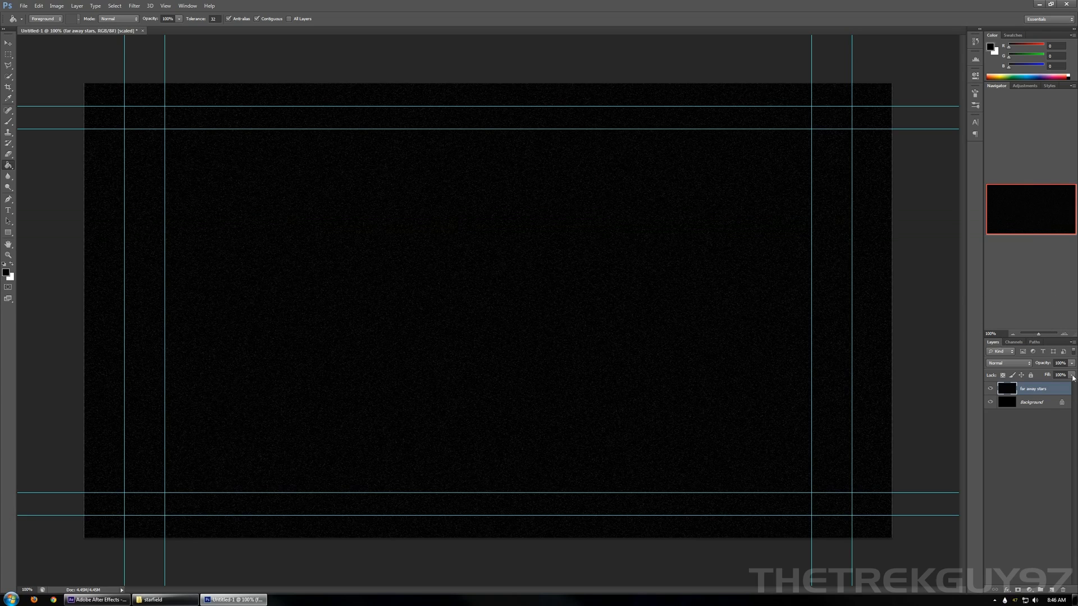
# - Duplicate the far away stars layer as "closer stars"
pyautogui.rightClick(1026, 392)
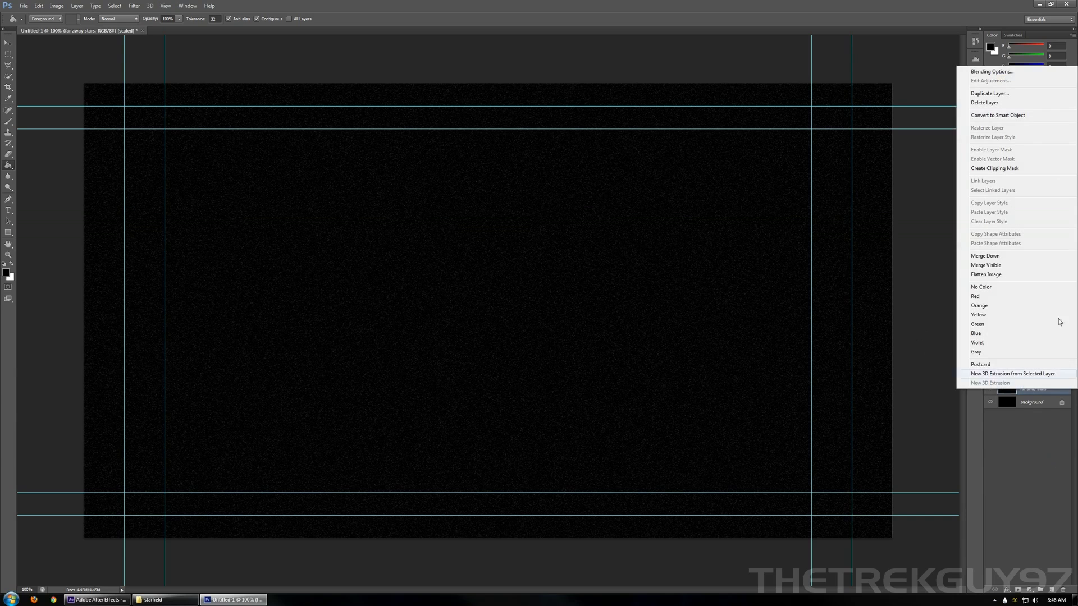
pyautogui.click(1034, 97)
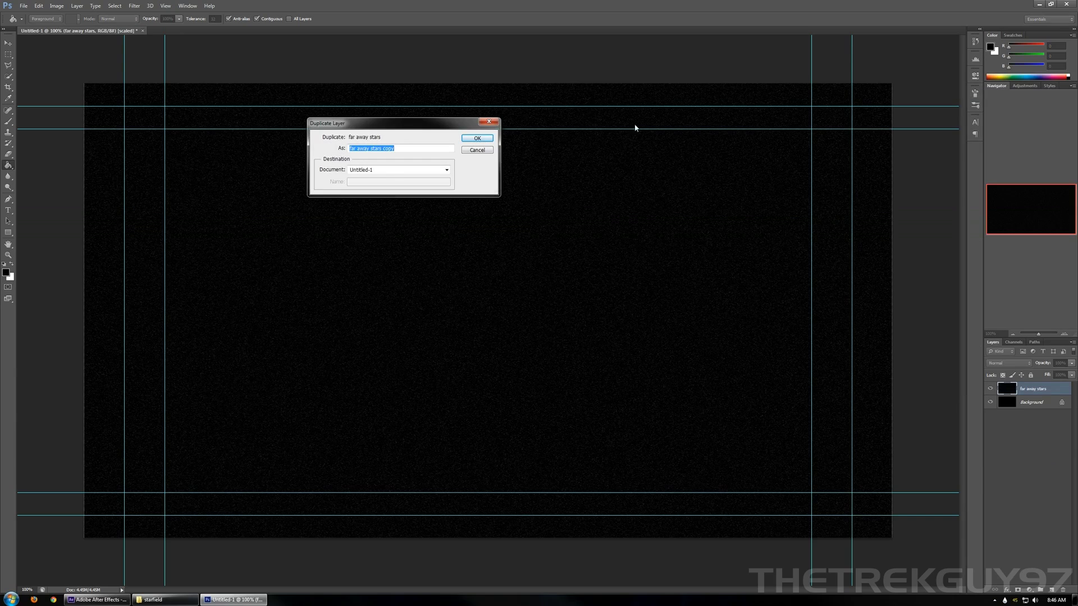
pyautogui.write('closer stars')
pyautogui.press('Return')
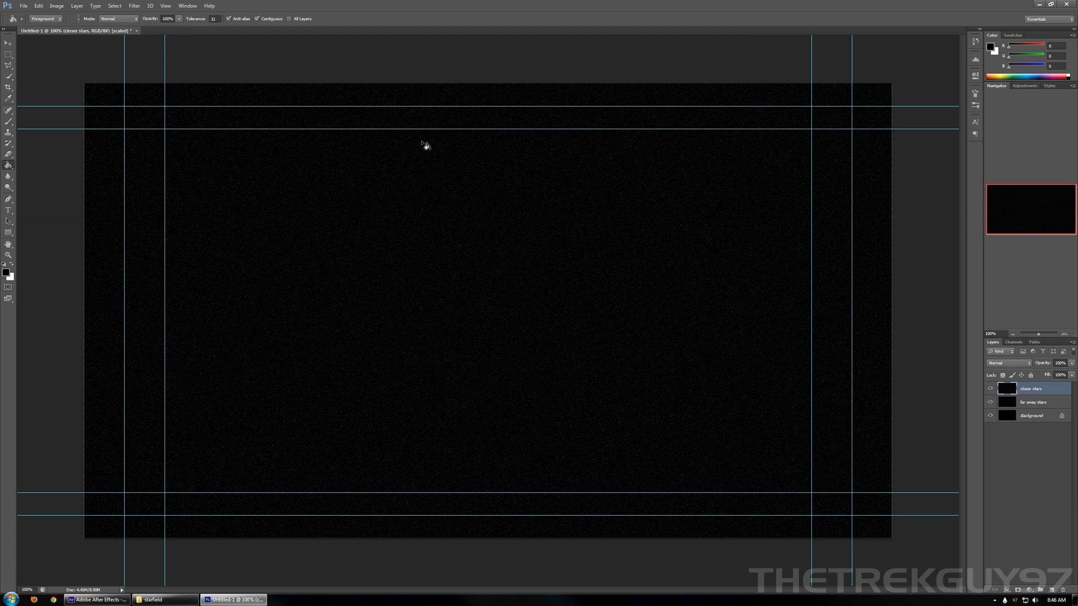
# - Try to enlarge the closer stars layer far beyond the canvas with Free Transform and check its star size
pyautogui.click(1014, 335)
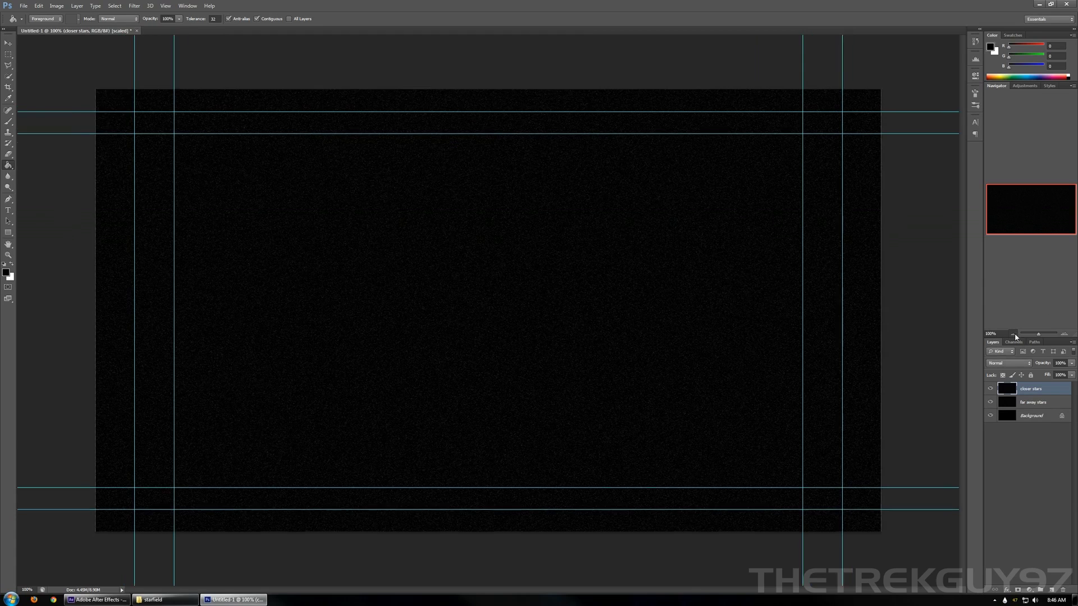
pyautogui.click(1014, 335)
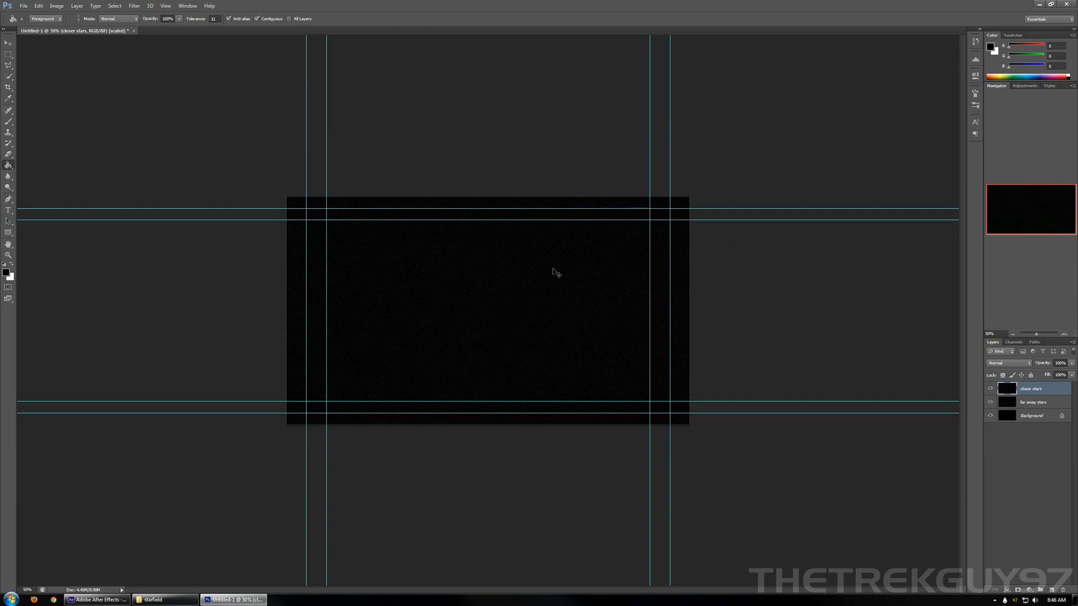
pyautogui.hotkey('ctrl', 't')
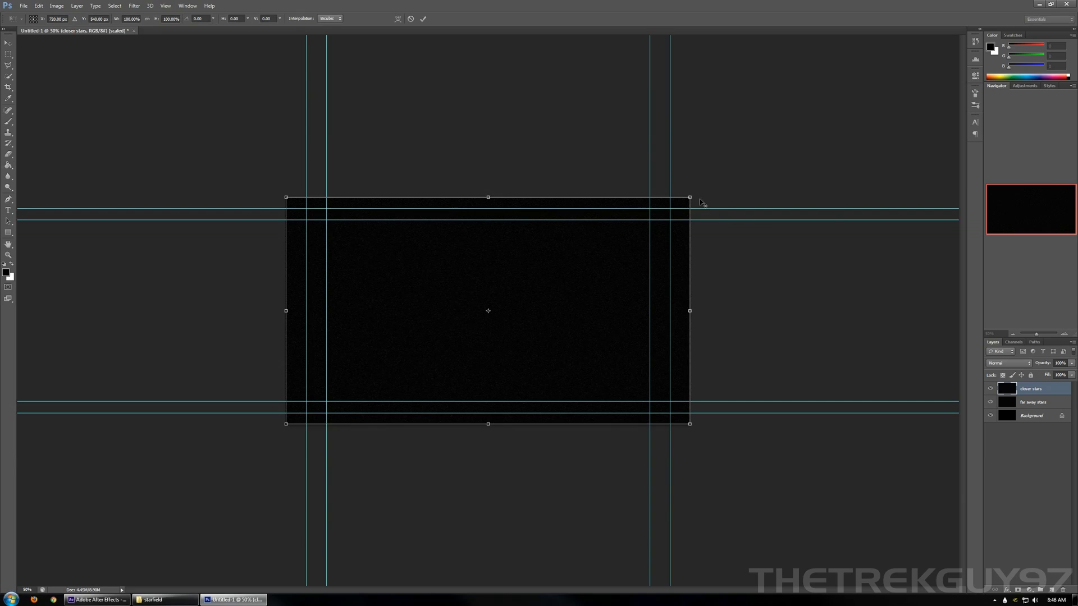
pyautogui.moveTo(692, 197); pyautogui.dragTo(922, 14)
pyautogui.press('Return')
pyautogui.press('g')
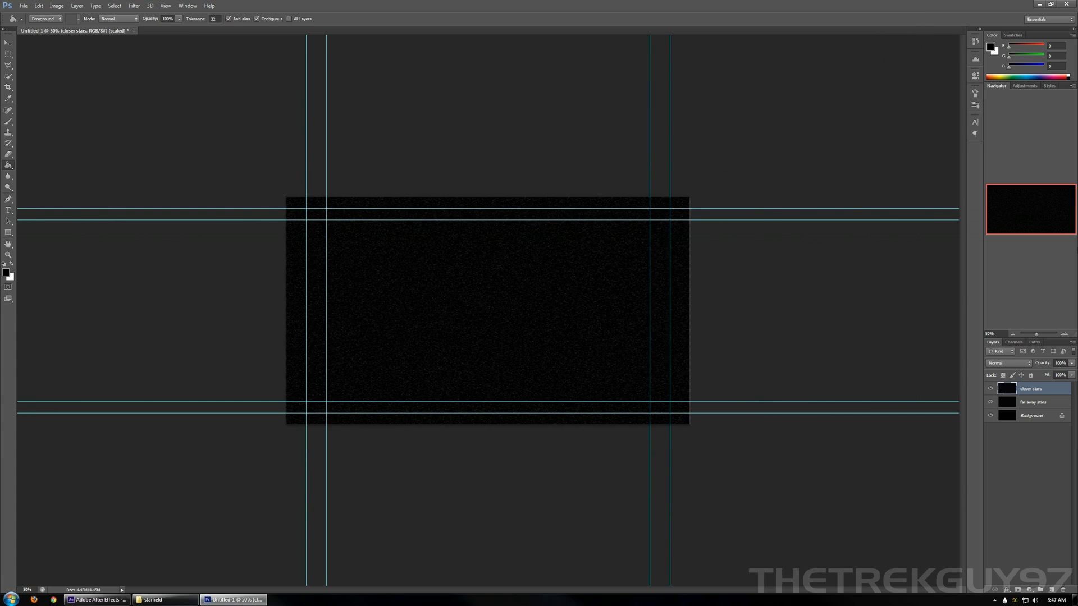
pyautogui.click(1065, 334)
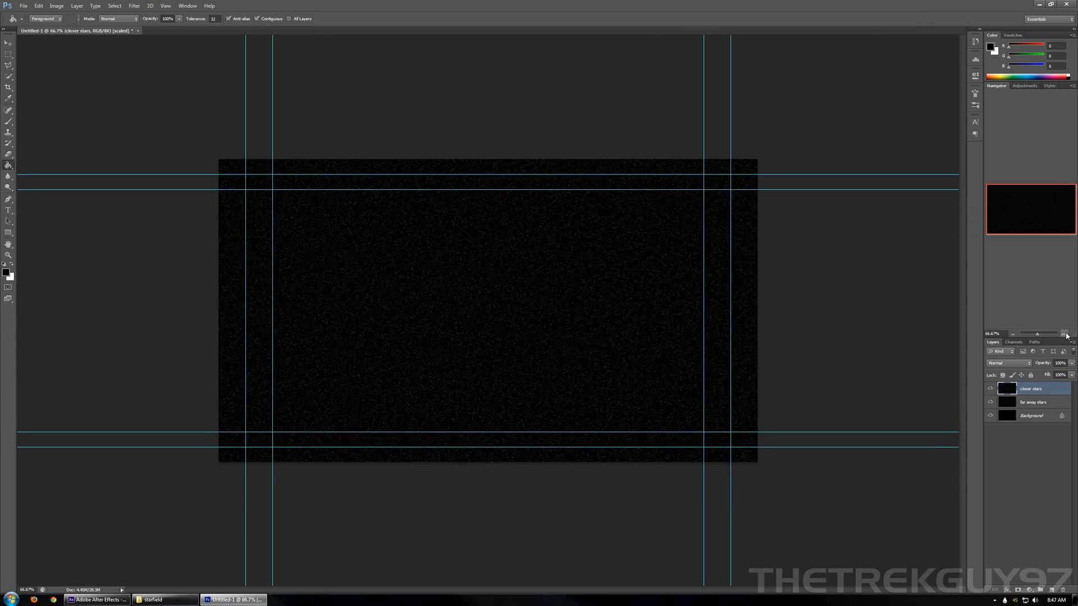
pyautogui.click(1066, 334)
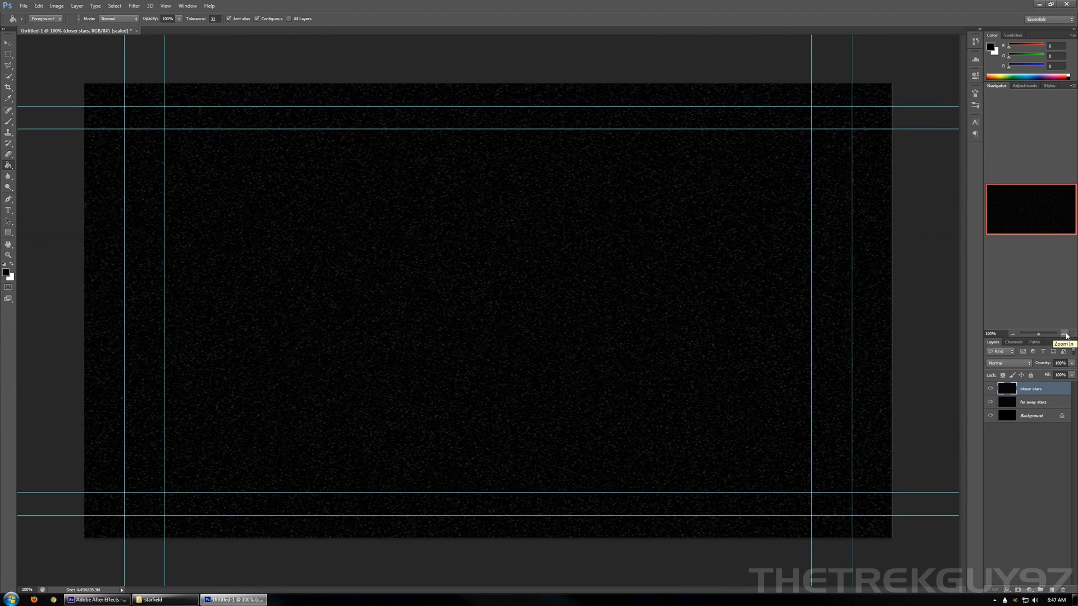
# - Enlarge the closer stars layer around its center to about 187% width and 215% height with Free Transform and inspect the stars
pyautogui.click(1013, 333)
pyautogui.click(1018, 336)
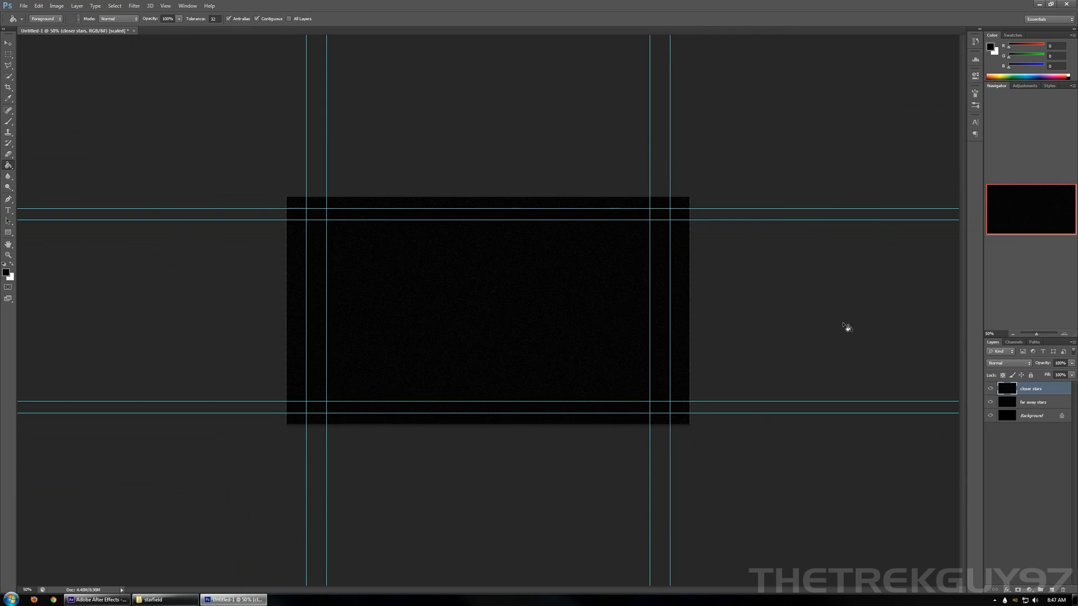
pyautogui.hotkey('ctrl', 't')
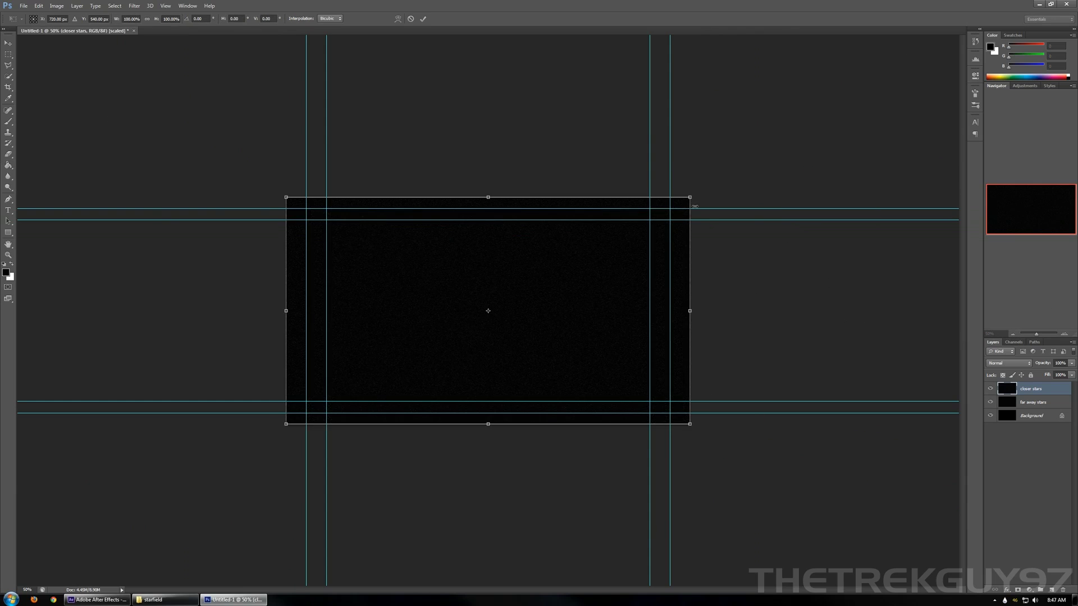
pyautogui.moveTo(701, 193); pyautogui.dragTo(867, 67)
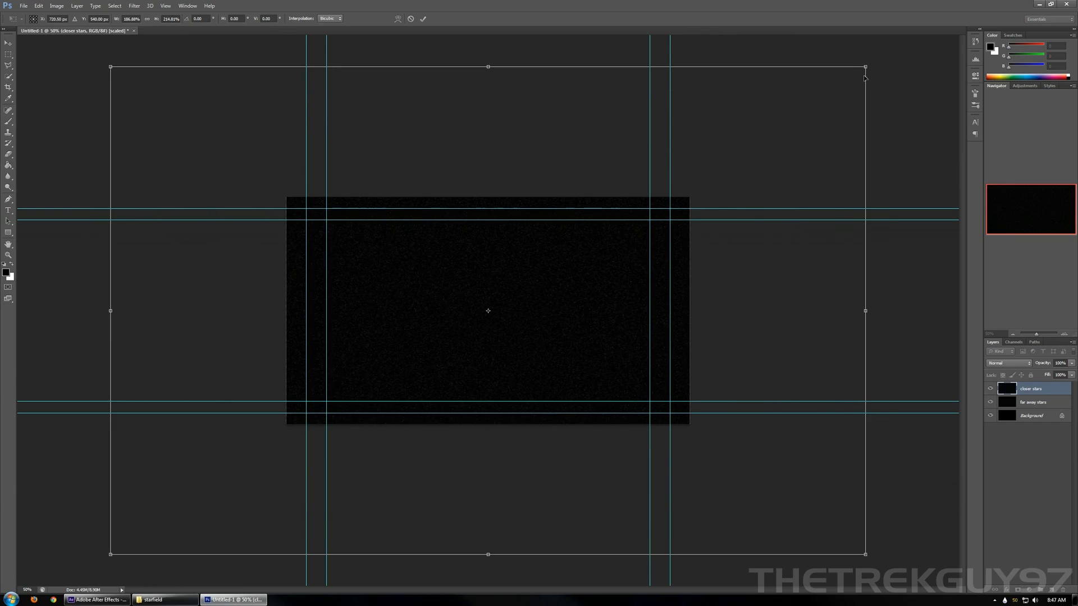
pyautogui.press('Return')
pyautogui.click(1067, 332)
pyautogui.click(1067, 333)
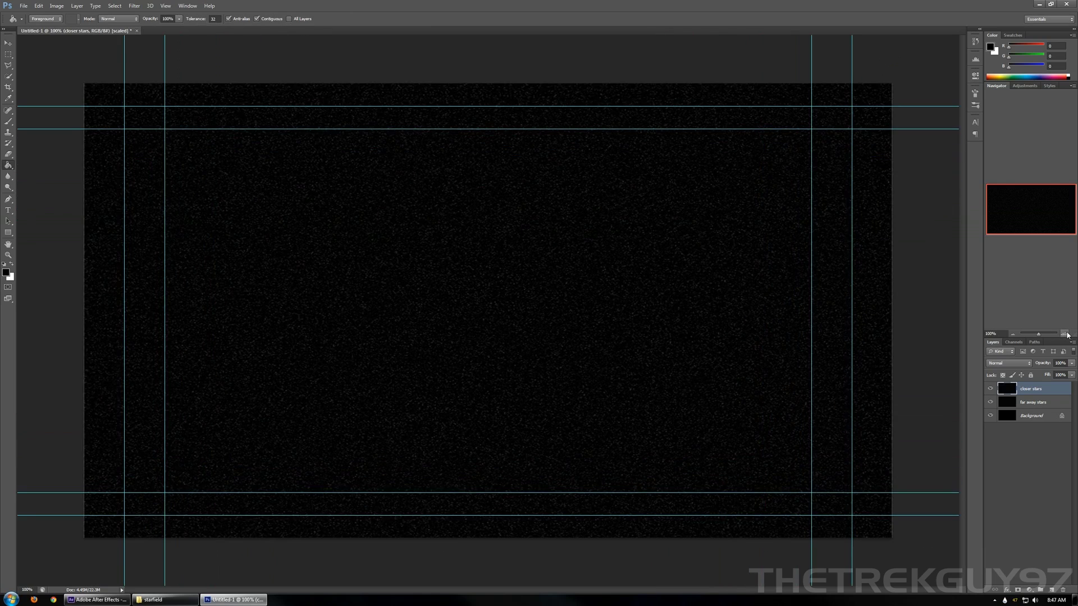
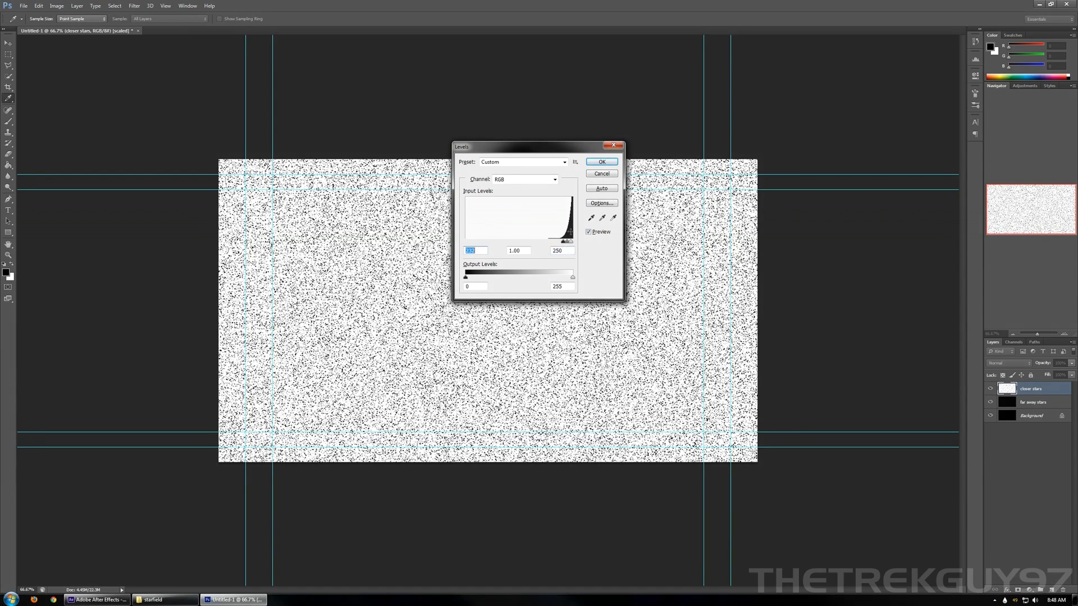
# - Apply Levels with black input 232 and white input 250 to the closer stars layer and preview it inverted
pyautogui.click(601, 162)
pyautogui.press('g')
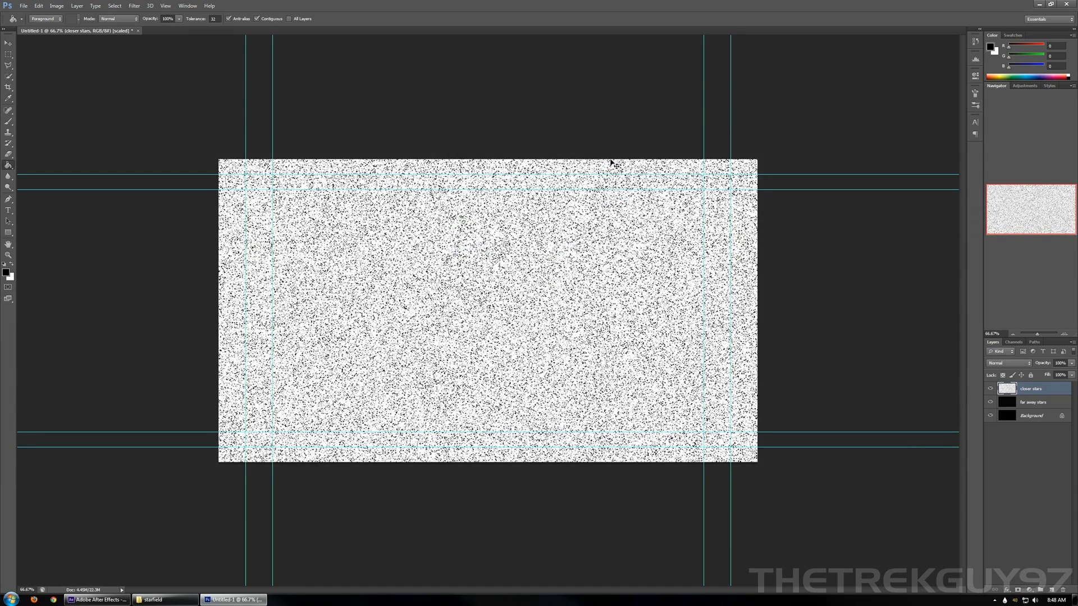
pyautogui.hotkey('ctrl', 'i')
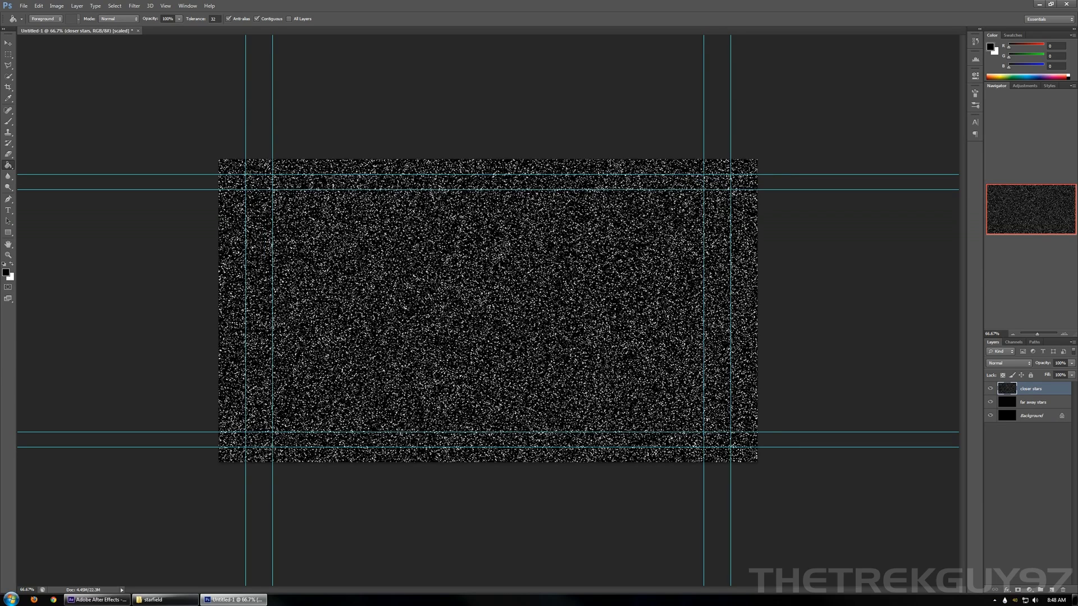
pyautogui.hotkey('ctrl', 'i')
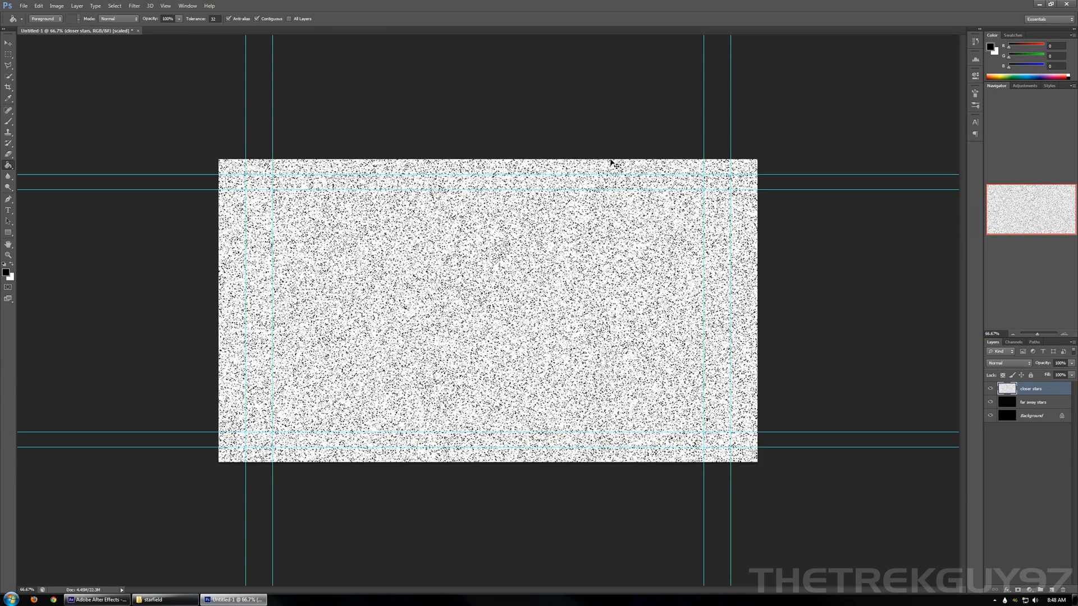
# - Thin out the specks on the closer stars layer with Levels at white input 147 and invert it to white stars on black
pyautogui.hotkey('ctrl', 'l')
pyautogui.moveTo(571, 243); pyautogui.dragTo(528, 251)
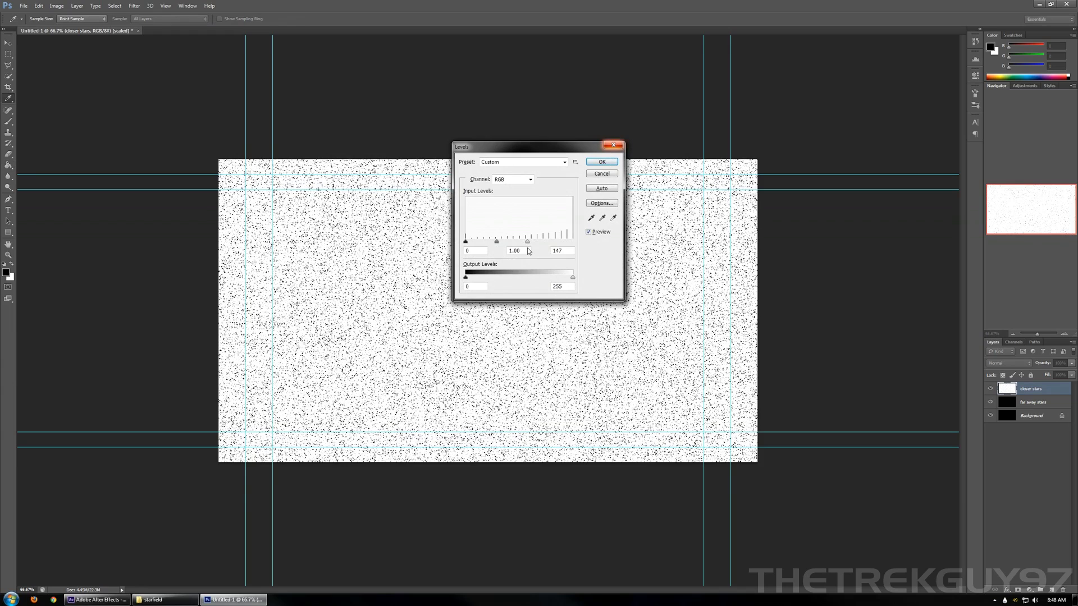
pyautogui.click(595, 163)
pyautogui.press('g')
pyautogui.hotkey('ctrl', 'i')
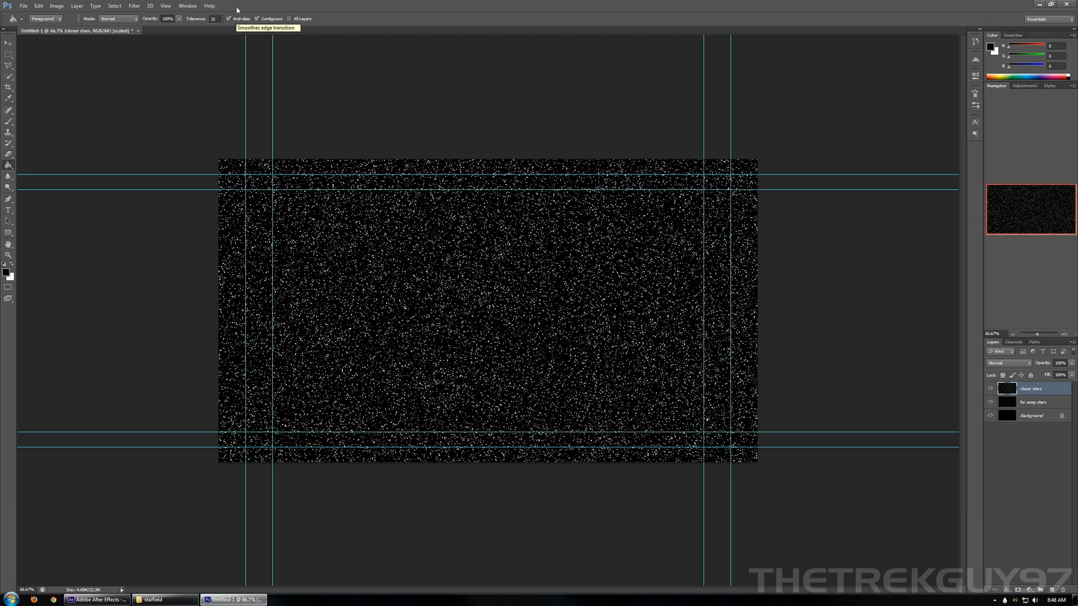
# - Scale the closer stars layer down proportionally around its center to about 75% and inspect the stars
pyautogui.click(1013, 334)
pyautogui.click(1013, 334)
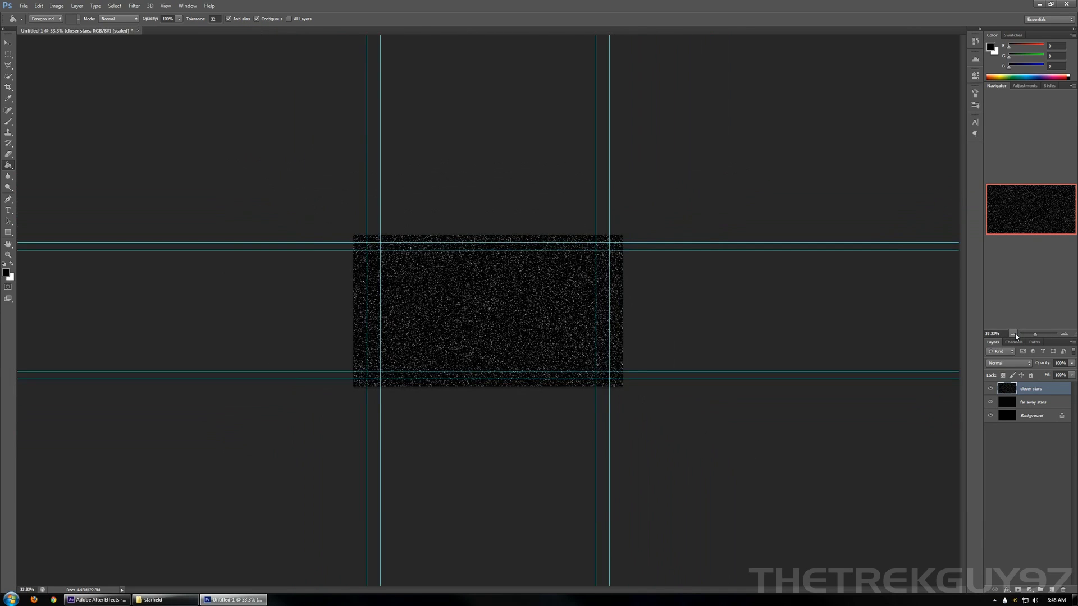
pyautogui.hotkey('ctrl', 't')
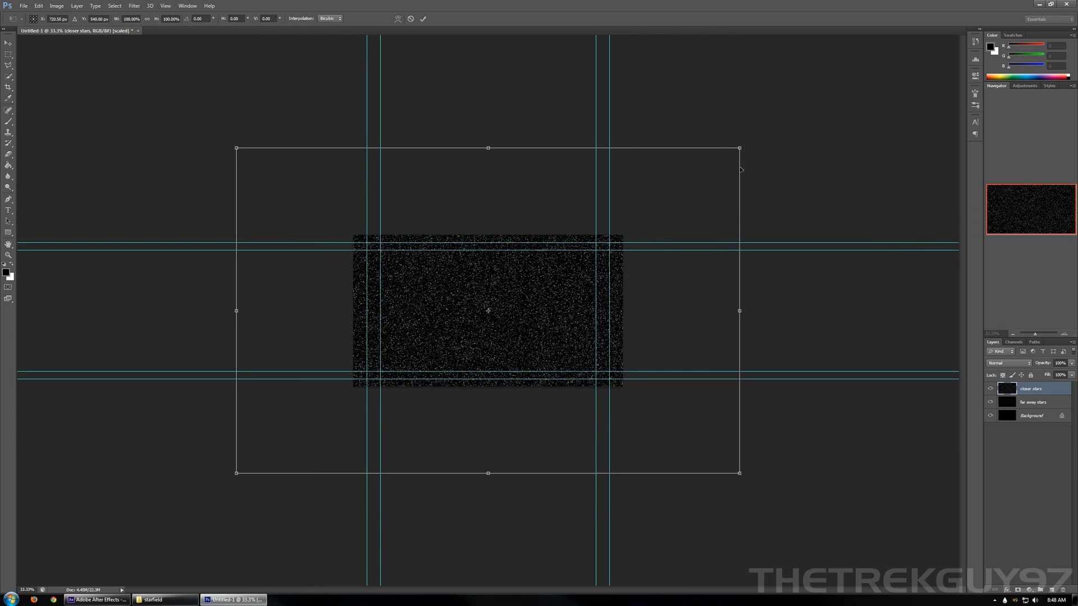
pyautogui.moveTo(737, 150); pyautogui.dragTo(691, 203)
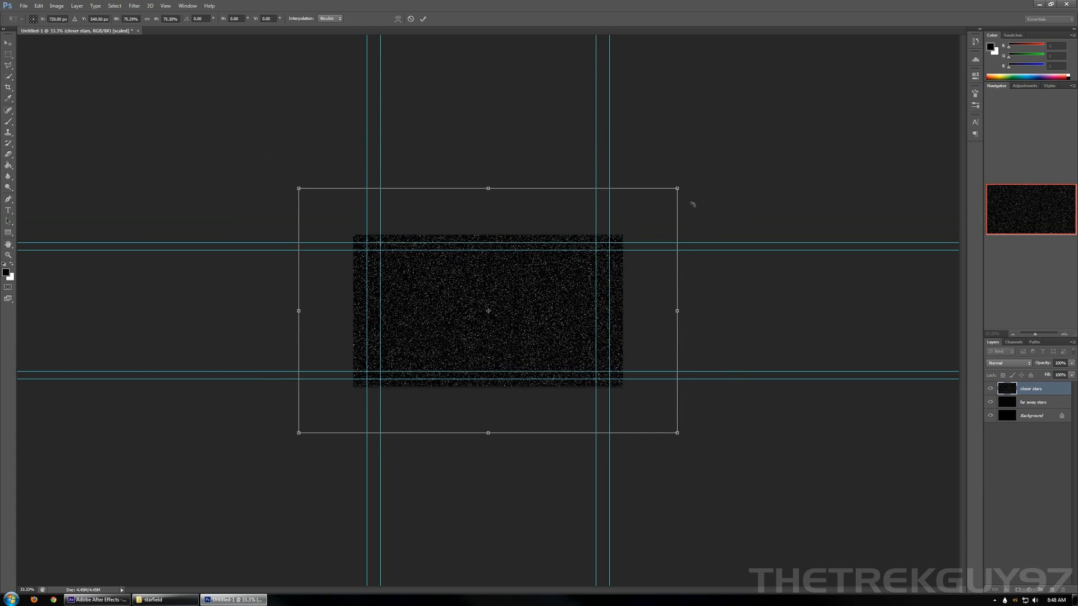
pyautogui.press('Return')
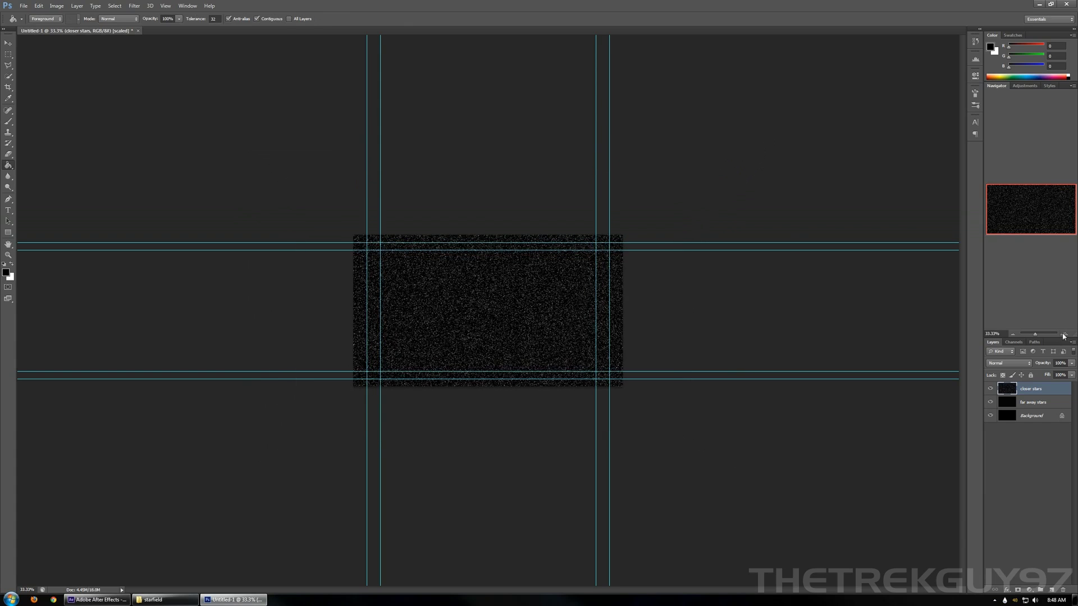
pyautogui.click(1064, 335)
pyautogui.click(1064, 335)
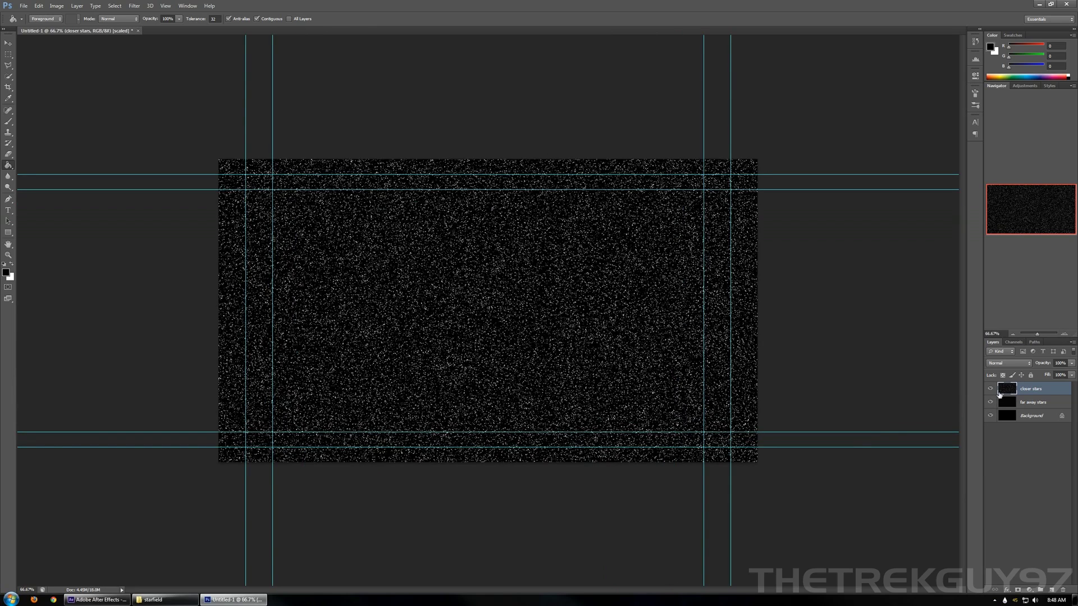
# - Set the closer stars layer's blend mode to Screen and toggle the star layers' visibility to compare them
pyautogui.click(1007, 363)
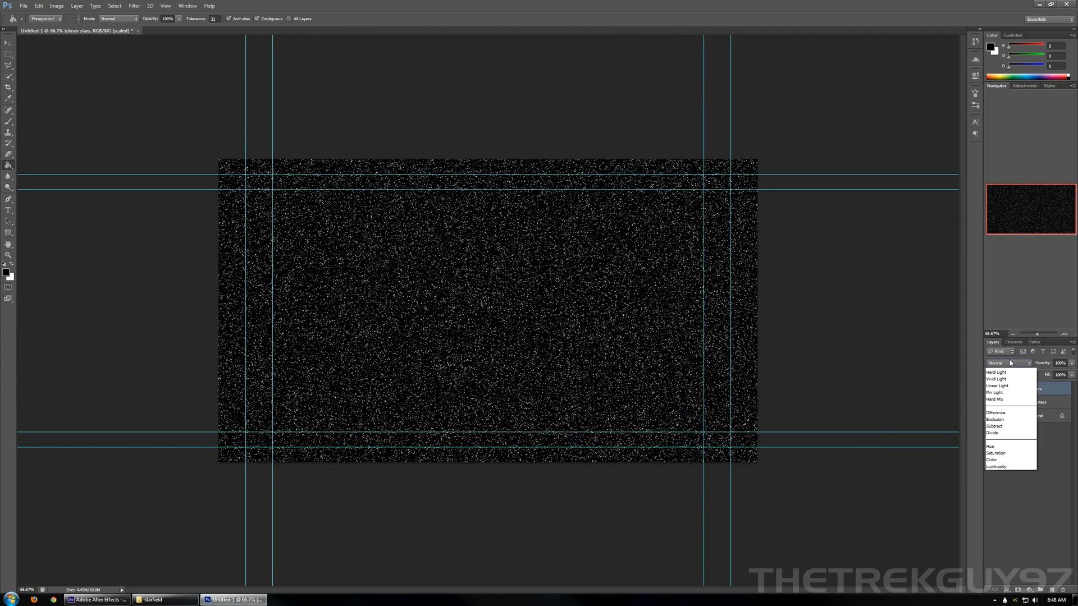
pyautogui.click(1013, 441)
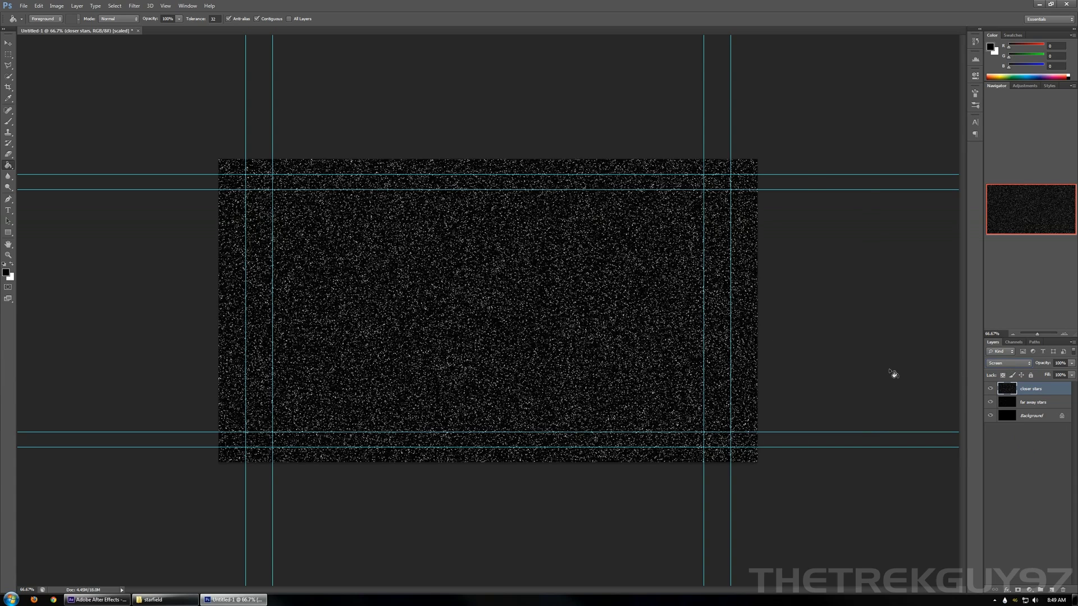
pyautogui.click(992, 390)
pyautogui.click(991, 391)
pyautogui.click(990, 403)
# - Delete the closer stars layer and duplicate the far away stars layer again as "closer stars"
pyautogui.press('Delete')
pyautogui.rightClick(1024, 389)
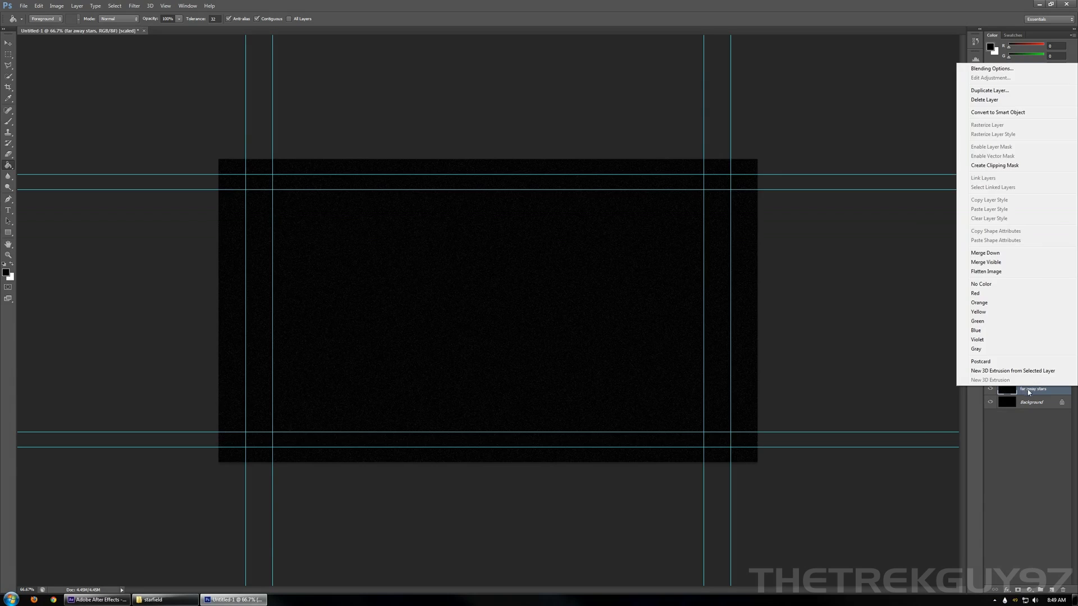
pyautogui.click(1000, 90)
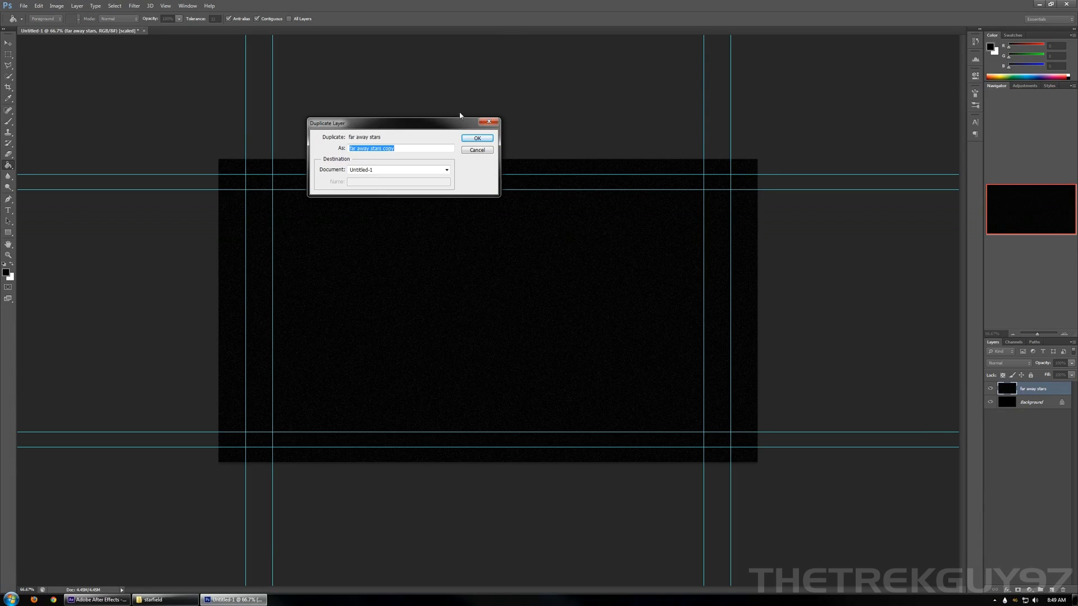
pyautogui.write('closer stars')
pyautogui.click(486, 140)
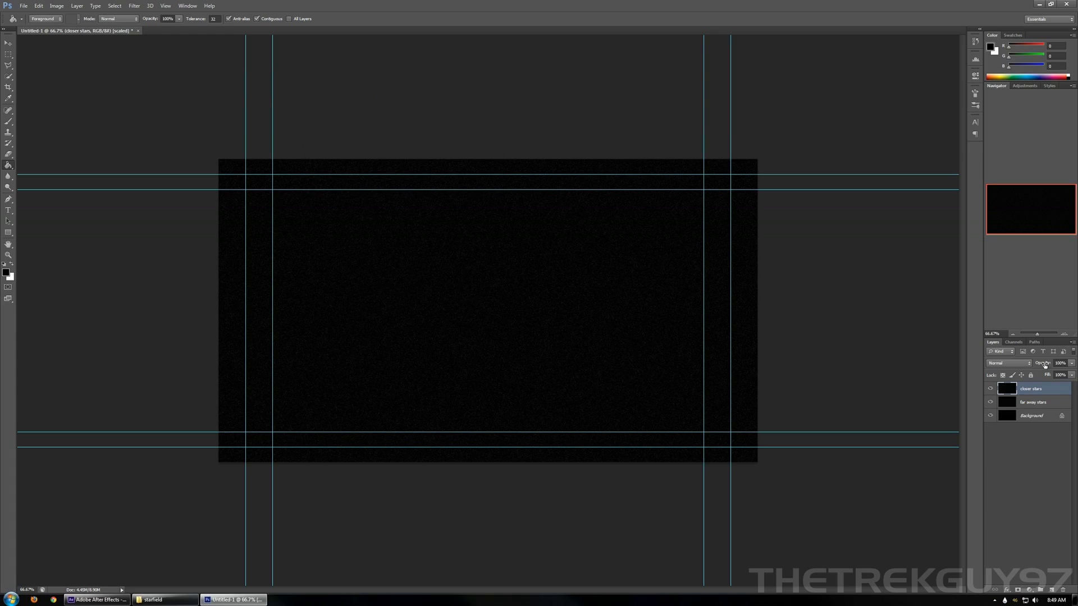
# - Enlarge the new closer stars layer proportionally around its center to about twice the canvas size with Free Transform
pyautogui.click(1013, 334)
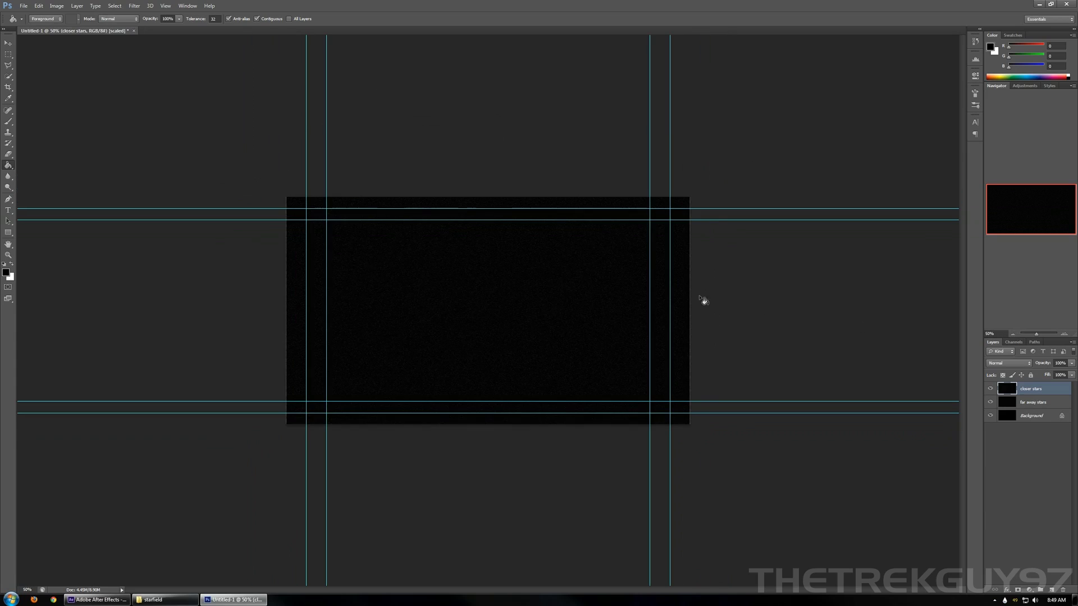
pyautogui.hotkey('ctrl', 't')
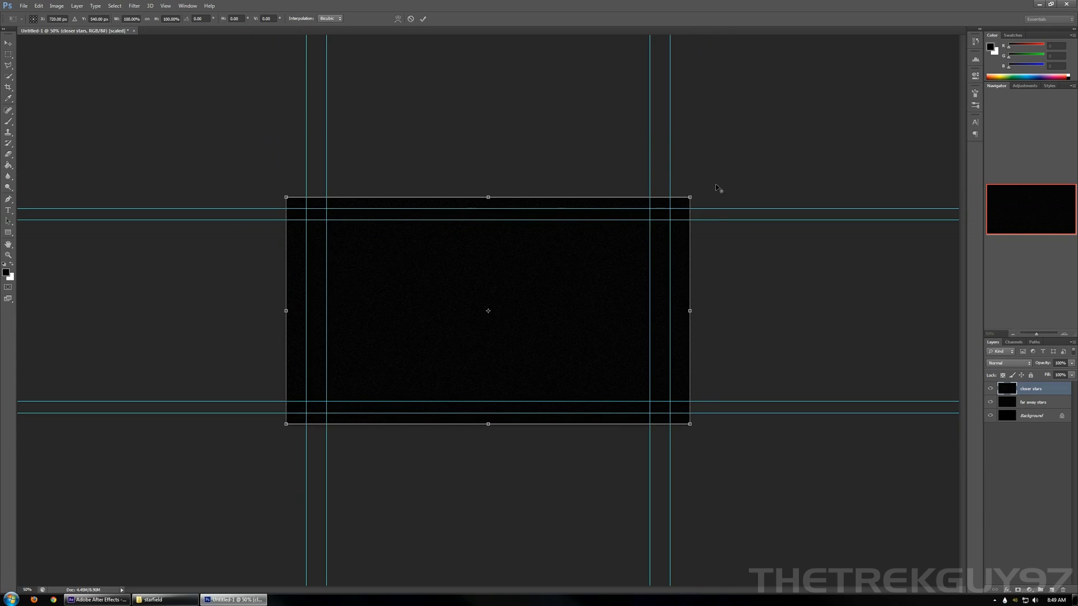
pyautogui.moveTo(693, 197); pyautogui.dragTo(898, 45)
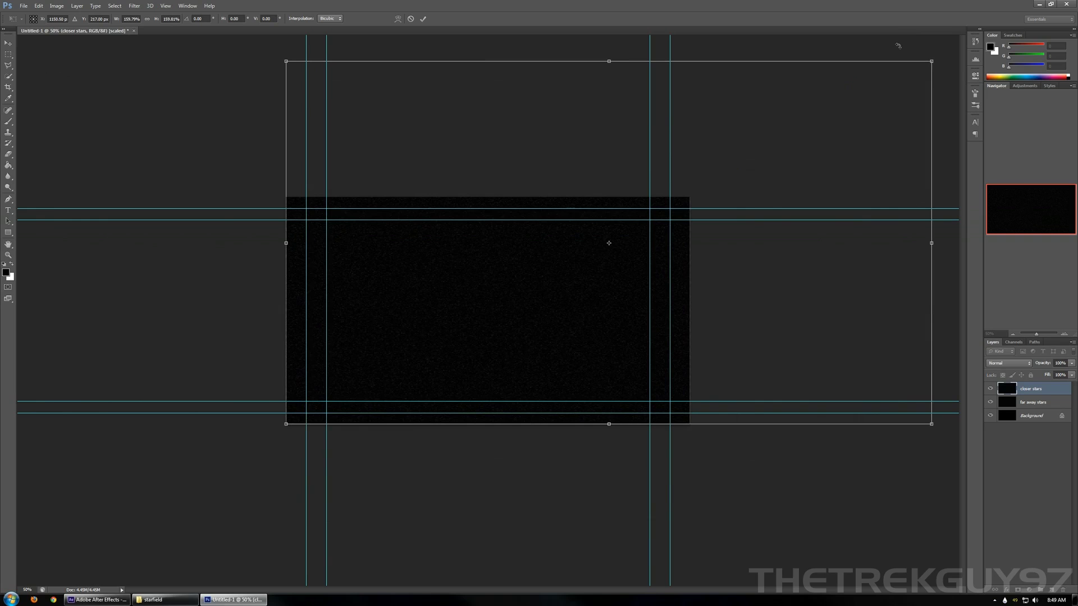
pyautogui.hotkey('ctrl', 'z')
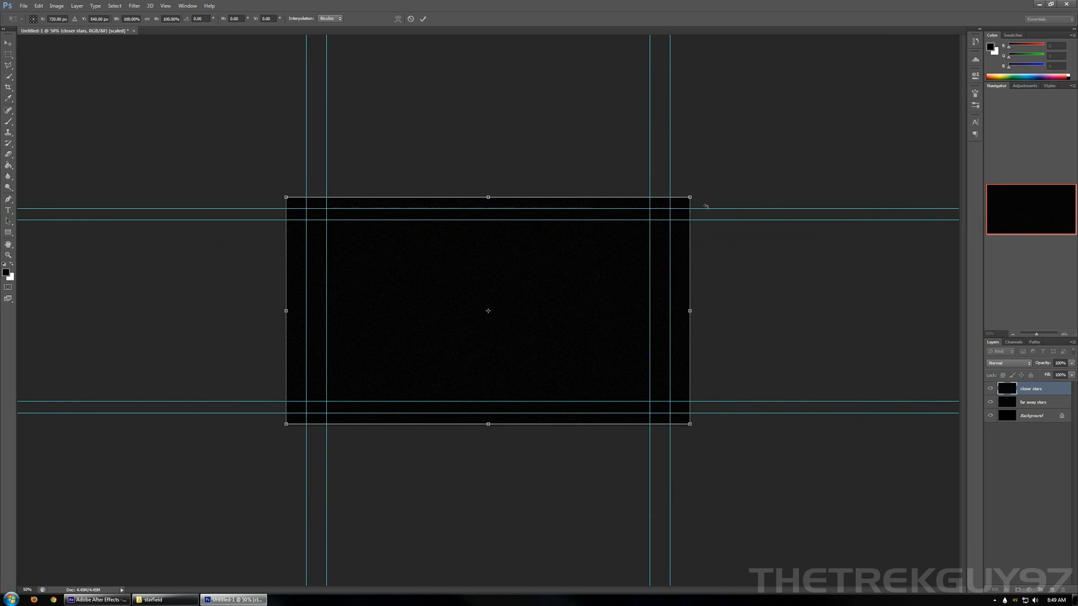
pyautogui.moveTo(695, 198); pyautogui.dragTo(878, 69)
pyautogui.press('Return')
pyautogui.press('g')
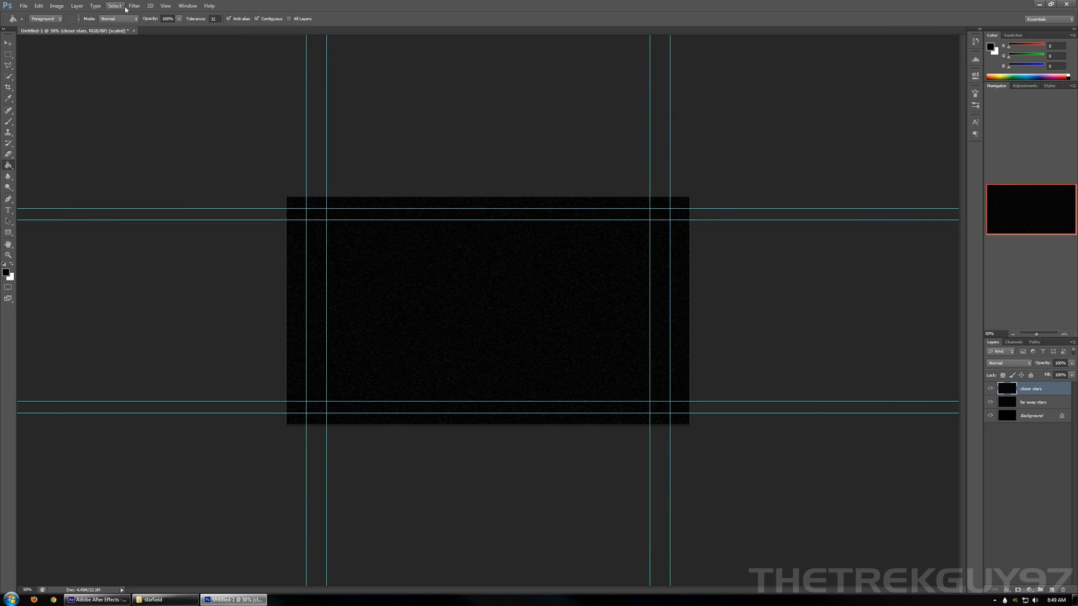
# - Invert the closer stars layer, apply Levels with black input 227 and a slightly lowered white input, and invert it back
pyautogui.hotkey('ctrl', 'i')
pyautogui.hotkey('ctrl', 'l')
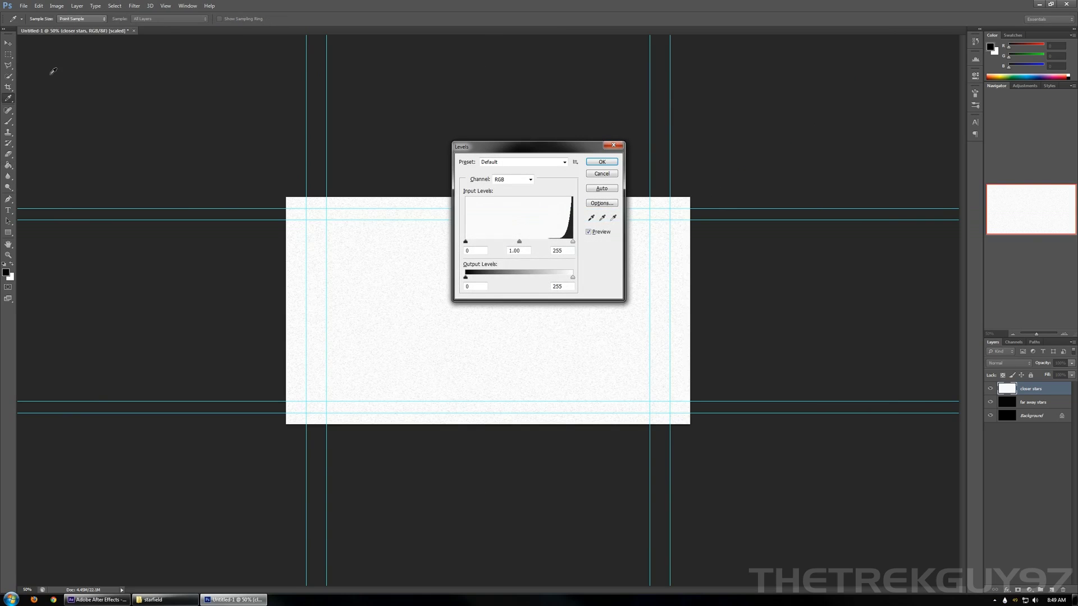
pyautogui.moveTo(465, 242); pyautogui.dragTo(569, 242)
pyautogui.click(569, 242)
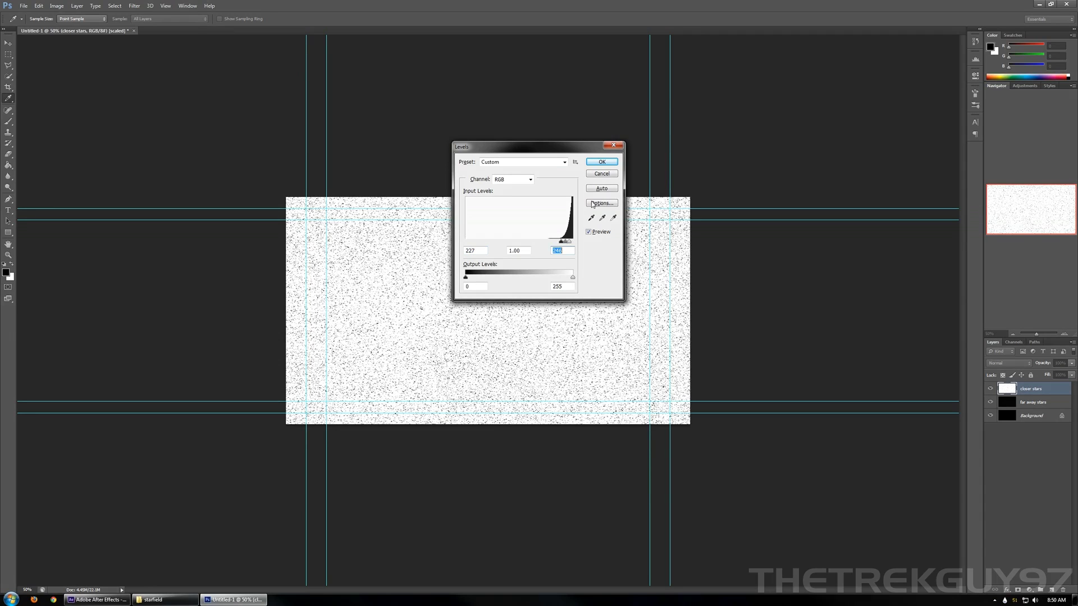
pyautogui.click(603, 163)
pyautogui.press('g')
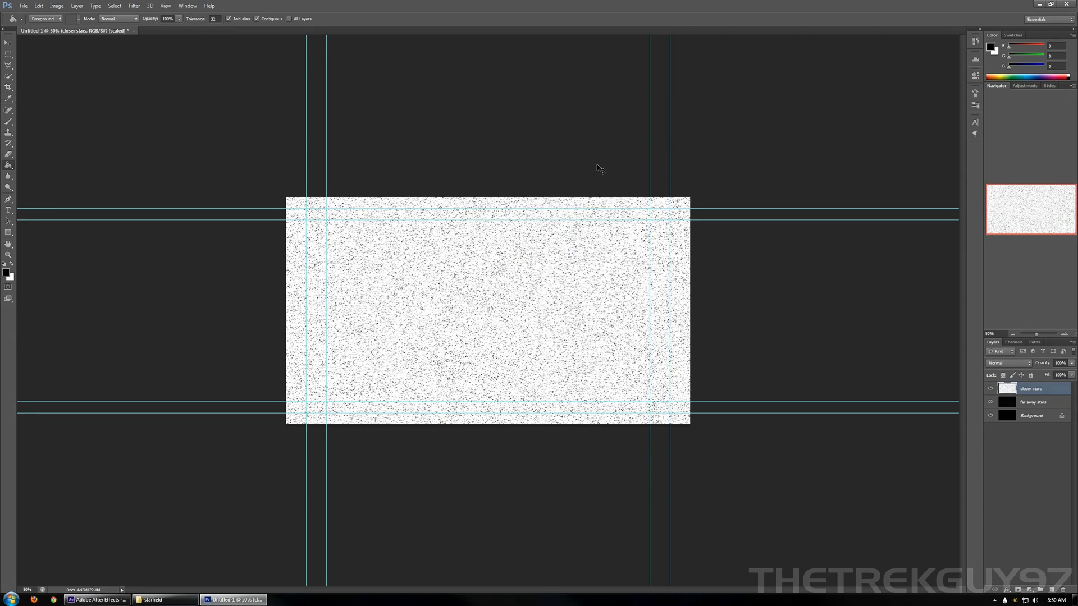
pyautogui.hotkey('ctrl', 'i')
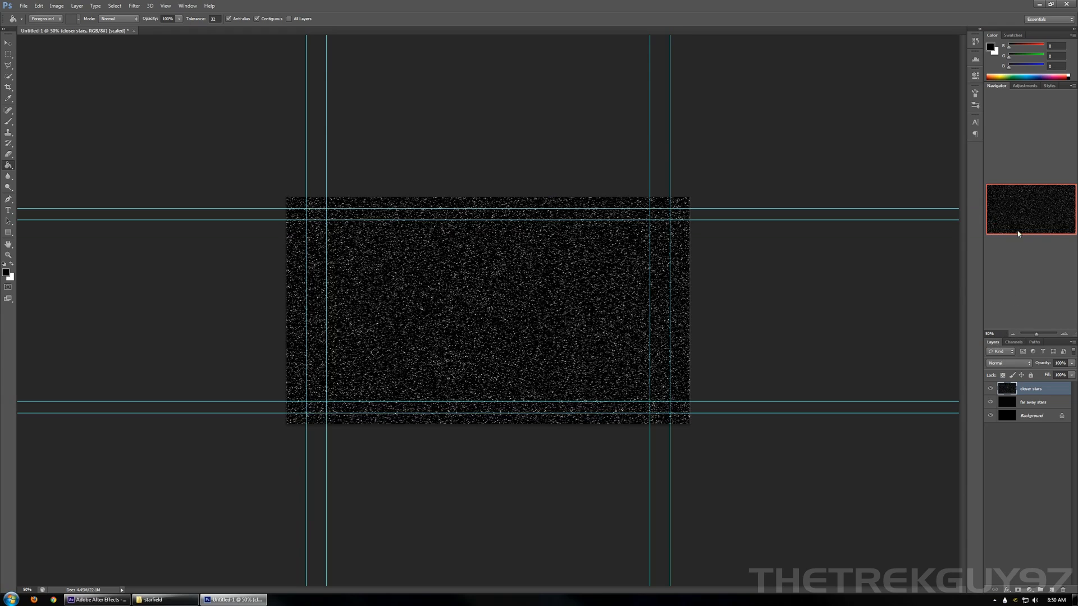
# - Scale the closer stars layer down around its center to about 81% and set its blend mode to Screen
pyautogui.hotkey('ctrl', 't')
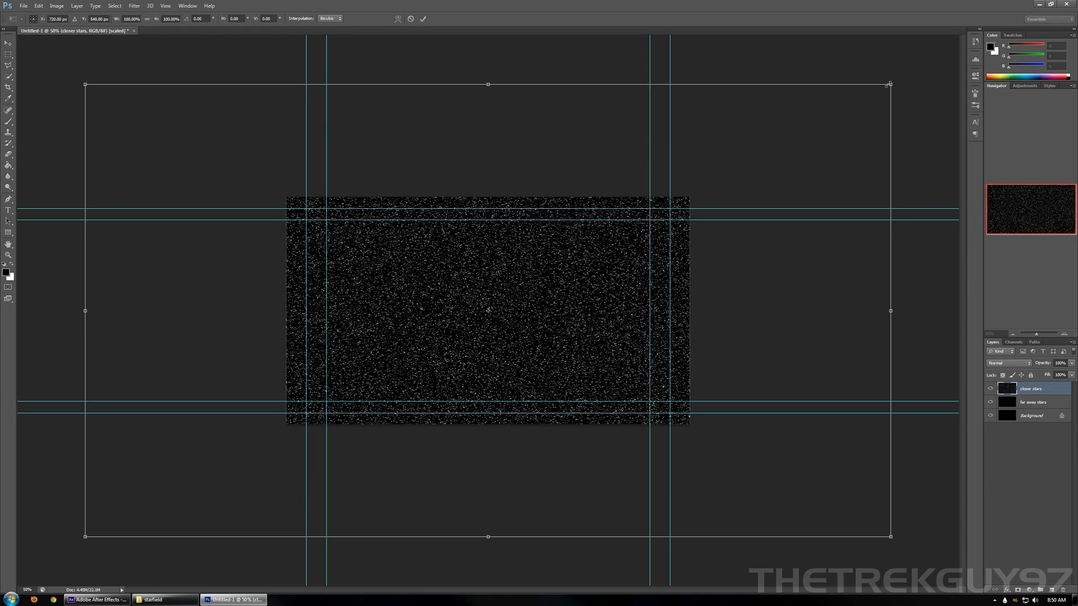
pyautogui.moveTo(889, 86); pyautogui.dragTo(811, 130)
pyautogui.click(997, 365)
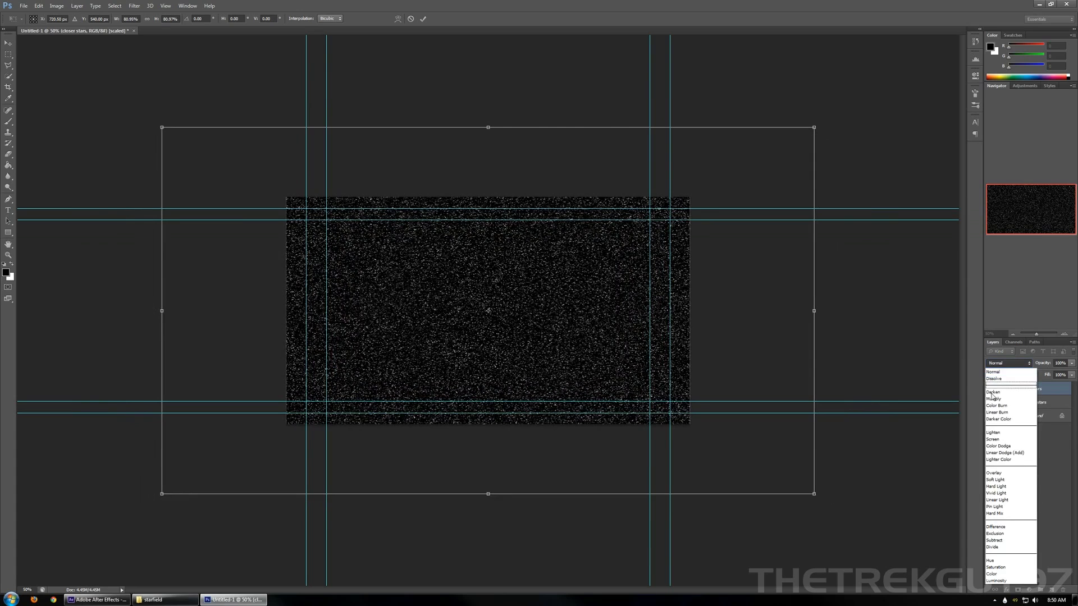
pyautogui.click(998, 443)
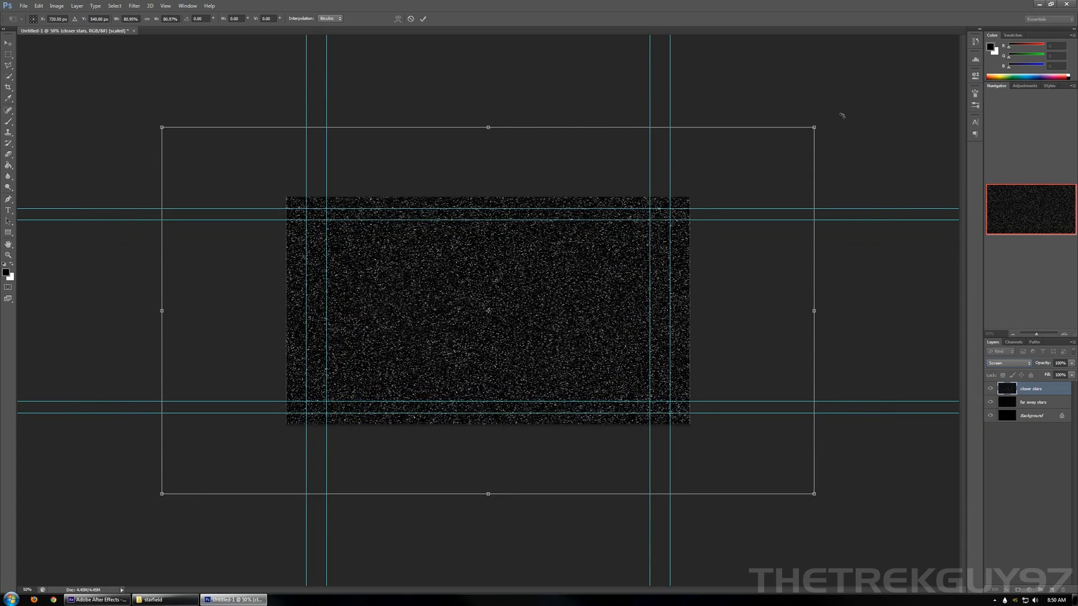
# - Rotate the closer stars layer clockwise by about 18.5° and apply the transform
pyautogui.moveTo(842, 115); pyautogui.dragTo(882, 225)
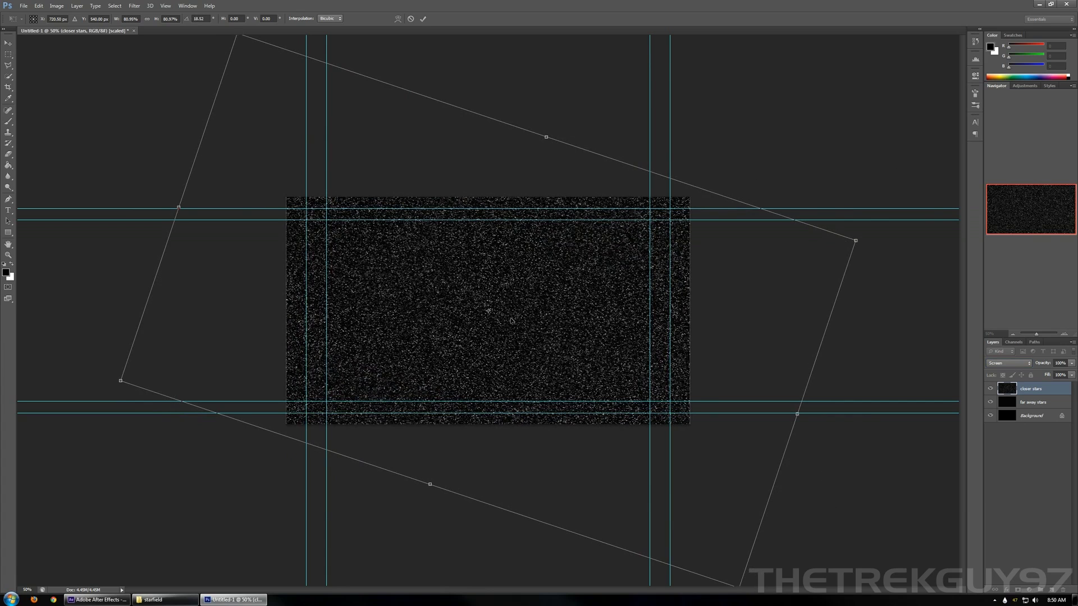
pyautogui.press('Return')
pyautogui.press('g')
pyautogui.click(515, 324)
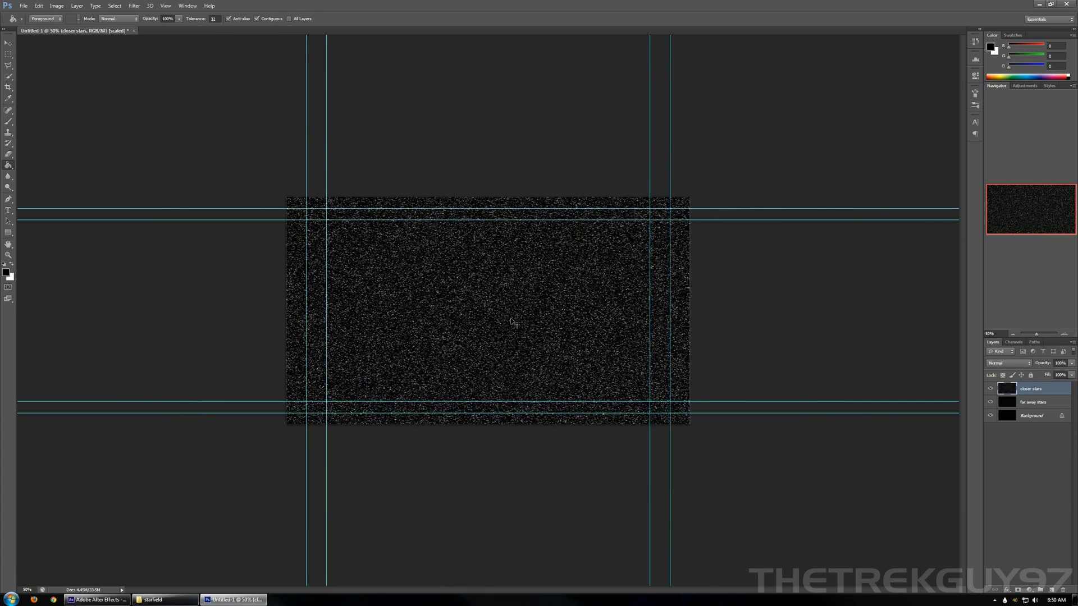
pyautogui.moveTo(511, 322); pyautogui.dragTo(496, 322)
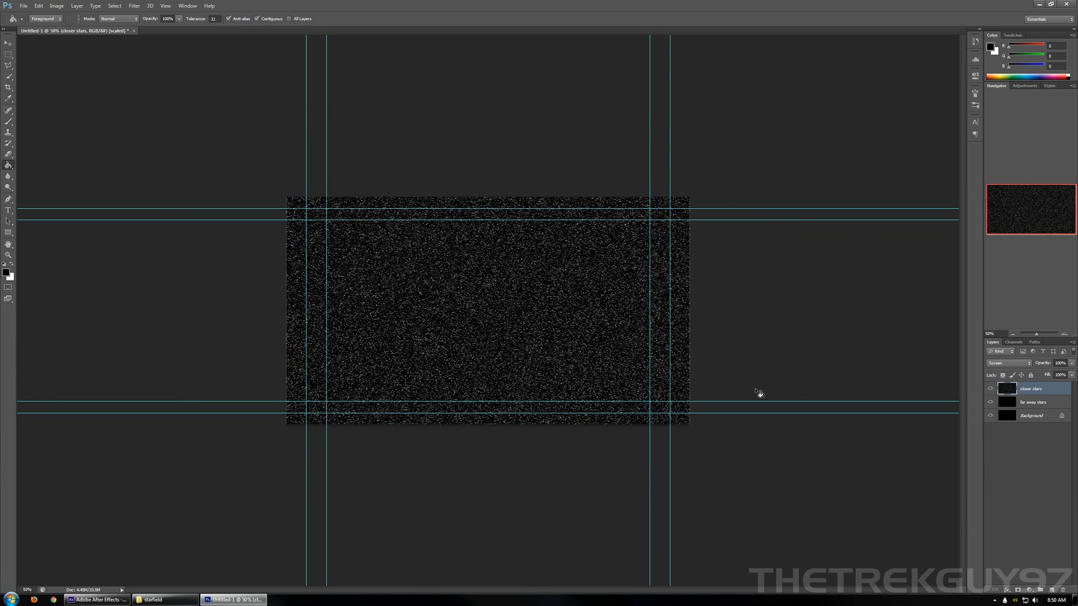
# - Set the far away stars layer's blend mode to Screen
pyautogui.hotkey('shift', 'alt', 's')
pyautogui.click(1013, 401)
pyautogui.click(1016, 364)
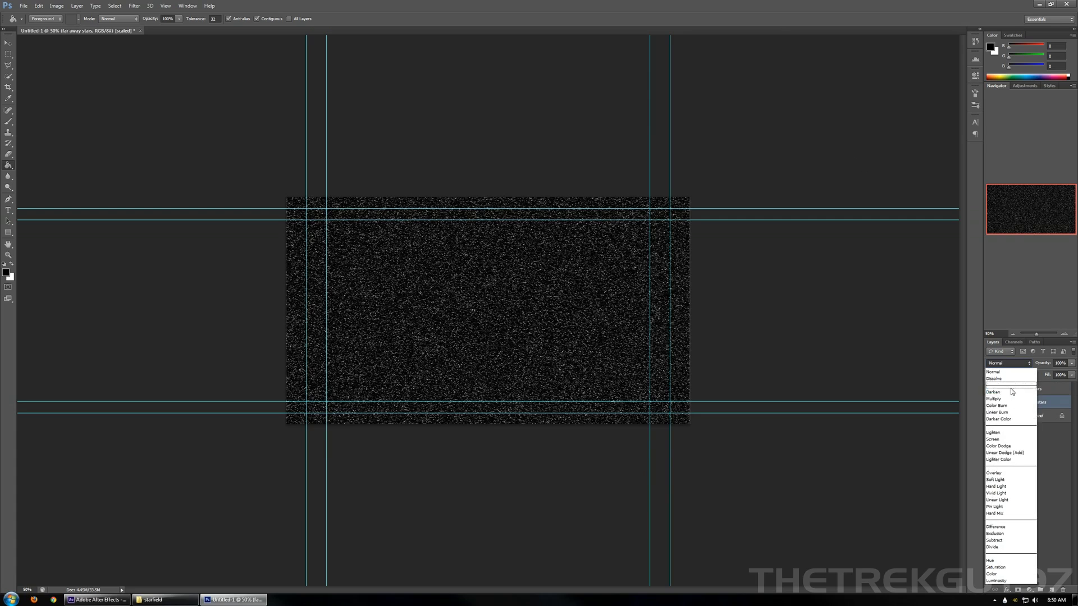
pyautogui.click(1002, 439)
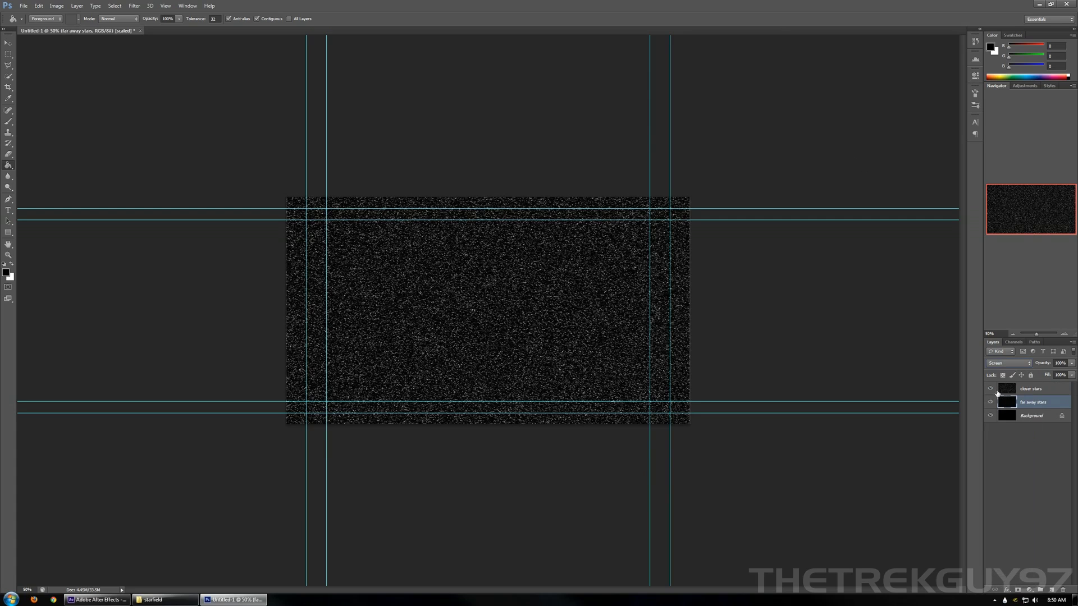
# - Brighten the far away stars layer using Levels with midtones 1.27 and white input 129, hiding the closer stars layer only during the adjustment
pyautogui.click(990, 389)
pyautogui.click(991, 390)
pyautogui.click(991, 391)
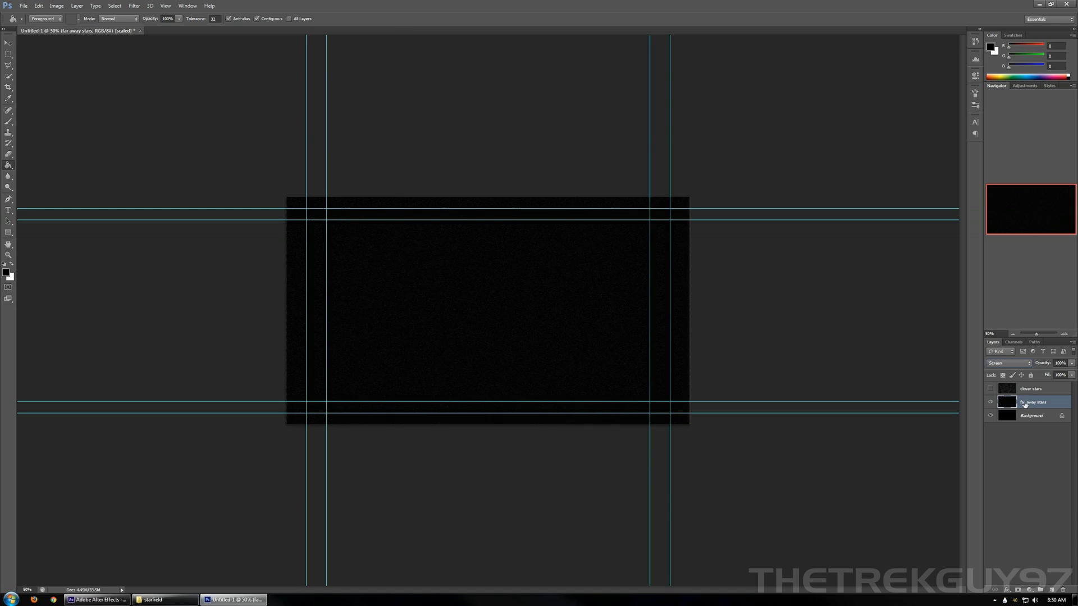
pyautogui.hotkey('ctrl', 'l')
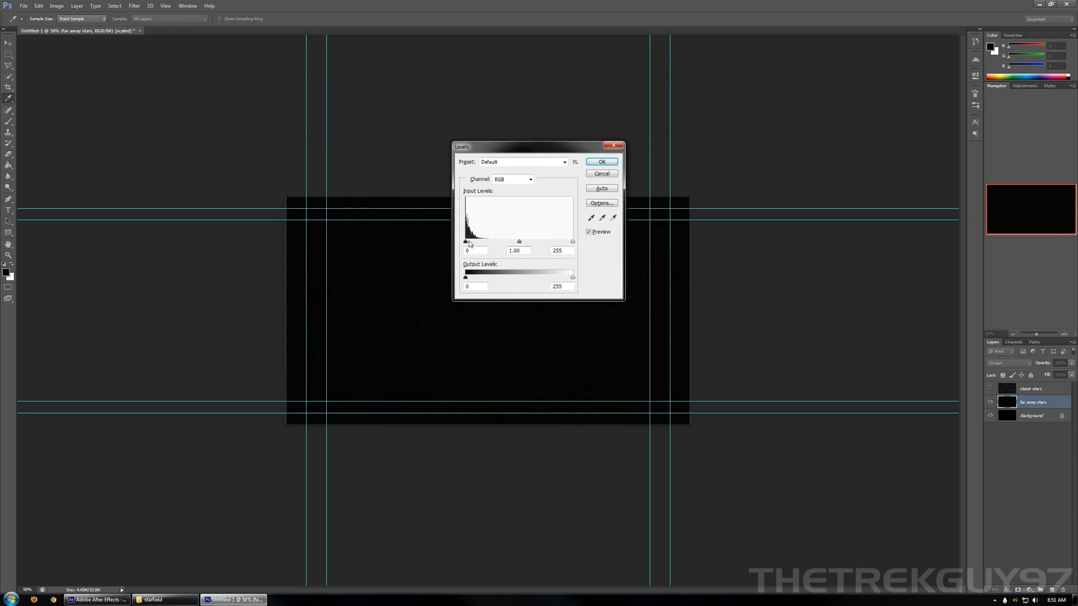
pyautogui.moveTo(466, 242); pyautogui.dragTo(526, 256)
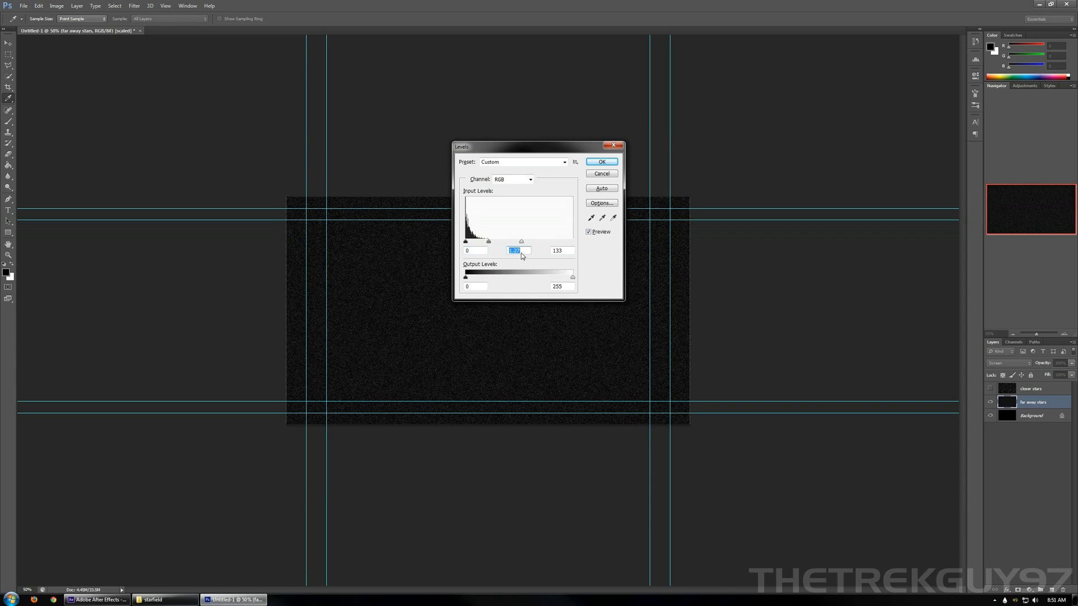
pyautogui.press('Tab')
pyautogui.click(598, 163)
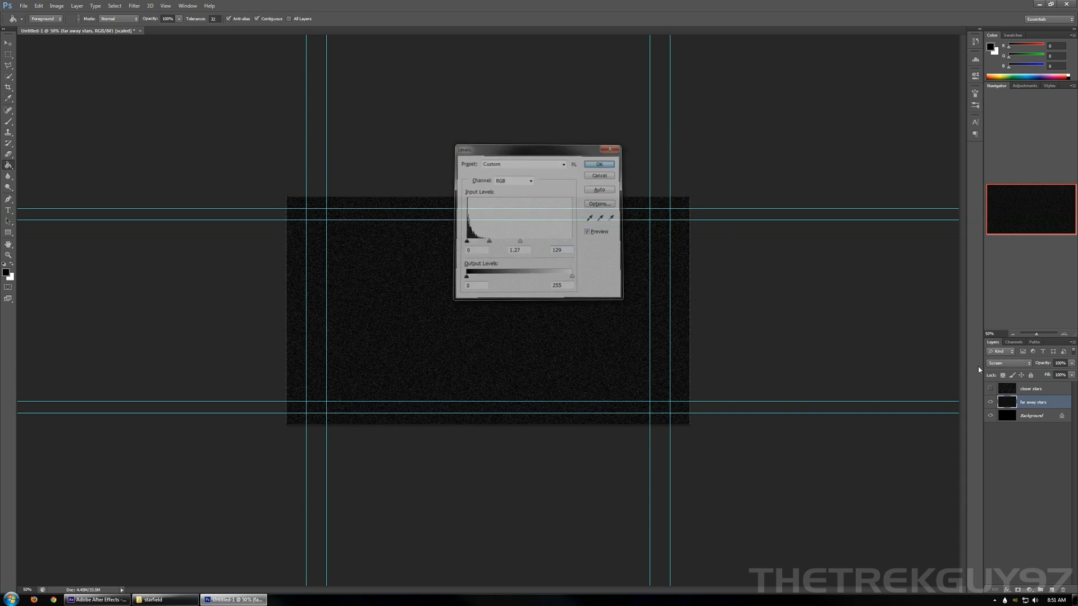
pyautogui.click(990, 389)
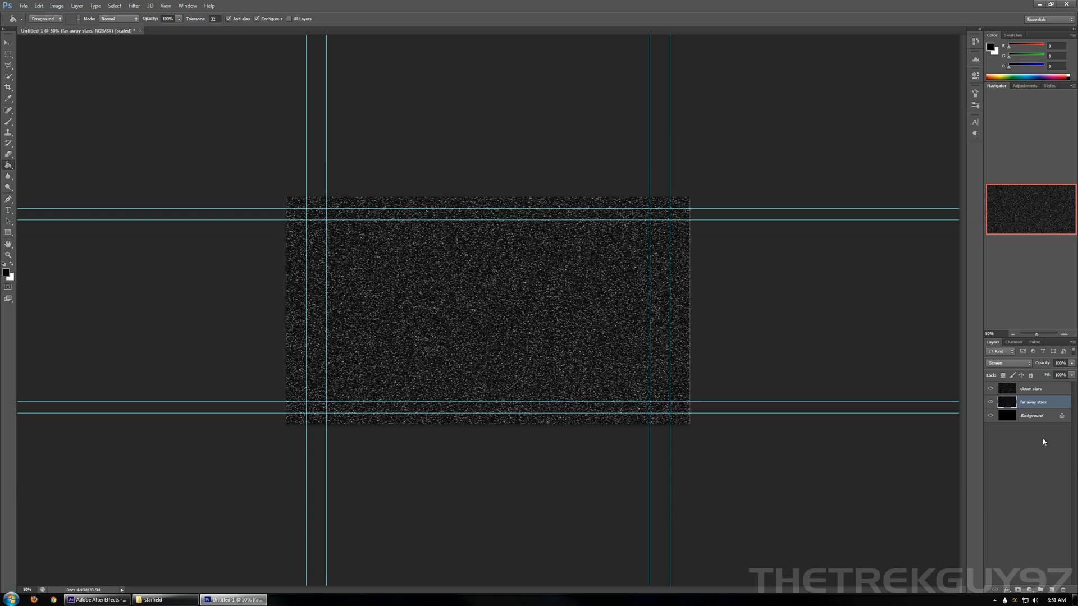
# - Erase irregular patches across the closer stars layer and along the canvas edges with the Eraser at 50% opacity
pyautogui.click(1017, 388)
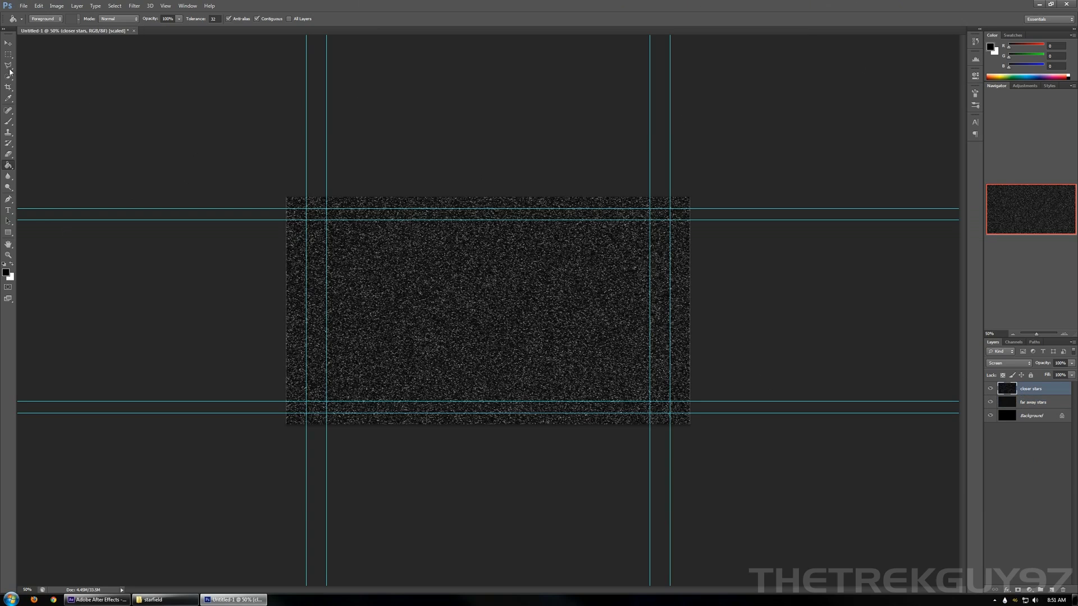
pyautogui.click(8, 154)
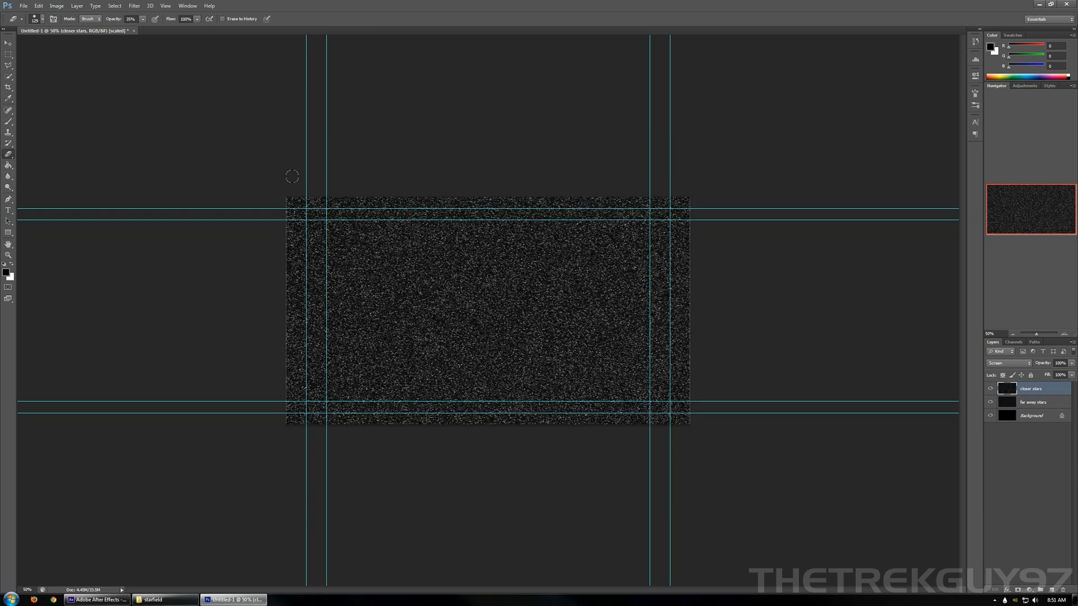
pyautogui.click(142, 20)
pyautogui.moveTo(148, 31); pyautogui.dragTo(150, 30)
pyautogui.moveTo(394, 222)
pyautogui.mouseDown()
pyautogui.moveTo(359, 287)
pyautogui.moveTo(366, 308)
pyautogui.moveTo(347, 340)
pyautogui.moveTo(366, 374)
pyautogui.moveTo(377, 368)
pyautogui.moveTo(386, 320)
pyautogui.moveTo(370, 328)
pyautogui.moveTo(409, 201)
pyautogui.mouseUp()
pyautogui.moveTo(327, 336)
pyautogui.mouseDown()
pyautogui.moveTo(342, 382)
pyautogui.moveTo(373, 413)
pyautogui.moveTo(322, 397)
pyautogui.moveTo(284, 413)
pyautogui.moveTo(301, 409)
pyautogui.mouseUp()
pyautogui.moveTo(448, 403)
pyautogui.mouseDown()
pyautogui.moveTo(469, 359)
pyautogui.moveTo(454, 316)
pyautogui.moveTo(442, 364)
pyautogui.moveTo(397, 387)
pyautogui.moveTo(416, 405)
pyautogui.moveTo(439, 401)
pyautogui.mouseUp()
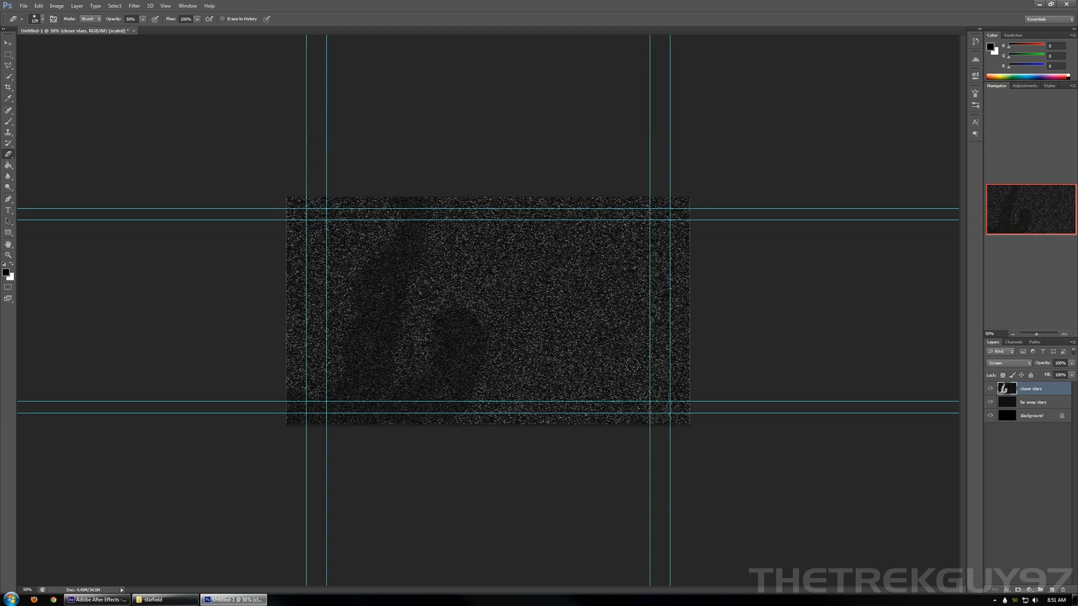
pyautogui.moveTo(552, 231)
pyautogui.mouseDown()
pyautogui.moveTo(488, 227)
pyautogui.moveTo(505, 266)
pyautogui.moveTo(526, 238)
pyautogui.moveTo(561, 224)
pyautogui.moveTo(553, 199)
pyautogui.moveTo(484, 201)
pyautogui.moveTo(623, 214)
pyautogui.moveTo(637, 274)
pyautogui.moveTo(679, 247)
pyautogui.moveTo(651, 208)
pyautogui.moveTo(684, 206)
pyautogui.mouseUp()
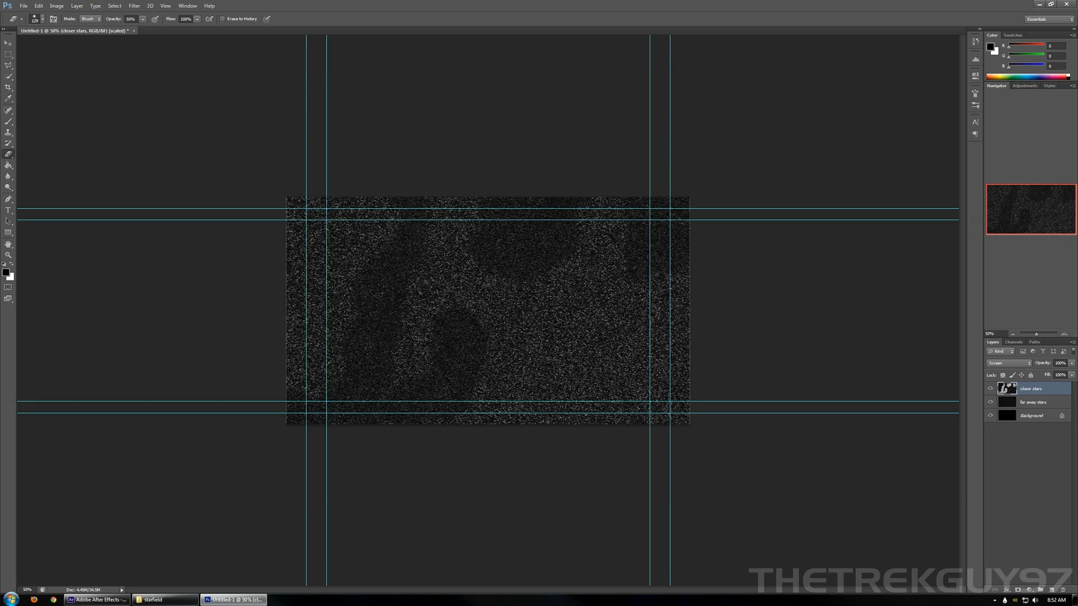
pyautogui.moveTo(592, 322)
pyautogui.mouseDown()
pyautogui.moveTo(601, 334)
pyautogui.moveTo(539, 346)
pyautogui.moveTo(567, 342)
pyautogui.moveTo(512, 388)
pyautogui.moveTo(530, 342)
pyautogui.moveTo(589, 340)
pyautogui.moveTo(575, 343)
pyautogui.moveTo(598, 303)
pyautogui.moveTo(538, 305)
pyautogui.moveTo(484, 408)
pyautogui.moveTo(596, 404)
pyautogui.mouseUp()
pyautogui.moveTo(686, 409)
pyautogui.mouseDown()
pyautogui.moveTo(536, 416)
pyautogui.moveTo(607, 409)
pyautogui.moveTo(650, 388)
pyautogui.moveTo(674, 355)
pyautogui.moveTo(675, 391)
pyautogui.moveTo(686, 348)
pyautogui.mouseUp()
pyautogui.moveTo(684, 298)
pyautogui.mouseDown()
pyautogui.moveTo(682, 283)
pyautogui.moveTo(658, 361)
pyautogui.mouseUp()
pyautogui.moveTo(624, 411); pyautogui.dragTo(672, 420)
pyautogui.moveTo(542, 411); pyautogui.dragTo(420, 416)
pyautogui.moveTo(306, 353)
pyautogui.mouseDown()
pyautogui.moveTo(285, 313)
pyautogui.moveTo(345, 372)
pyautogui.moveTo(288, 352)
pyautogui.mouseUp()
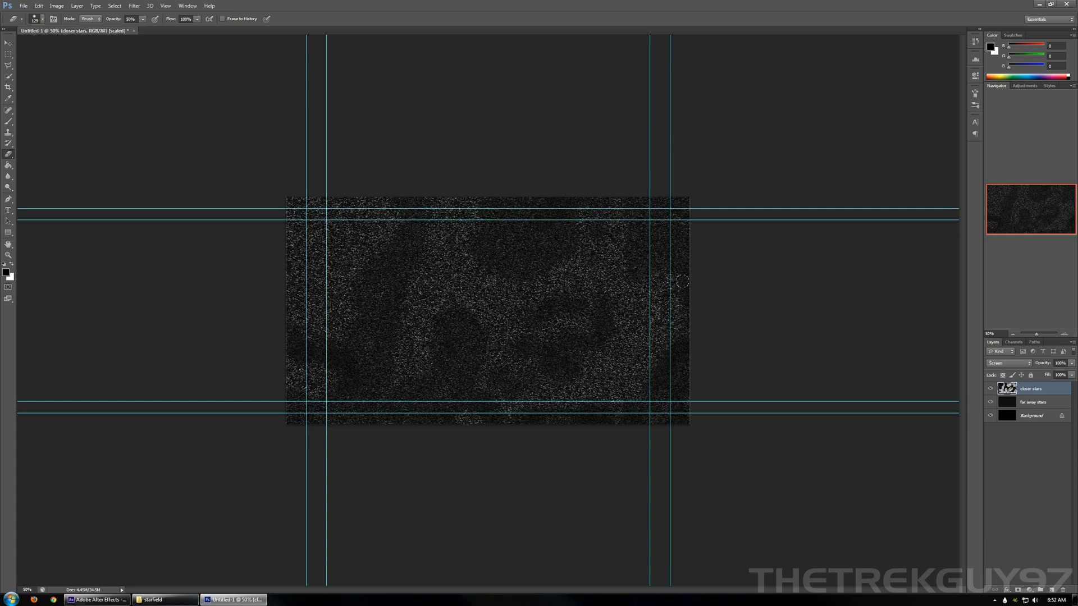
# - Tint the closer stars layer blue using Color Balance with midtones at +44 blue, and compare the image with the layer hidden and shown
pyautogui.hotkey('ctrl', 'b')
pyautogui.moveTo(525, 225); pyautogui.dragTo(536, 227)
pyautogui.moveTo(558, 164); pyautogui.dragTo(559, 132)
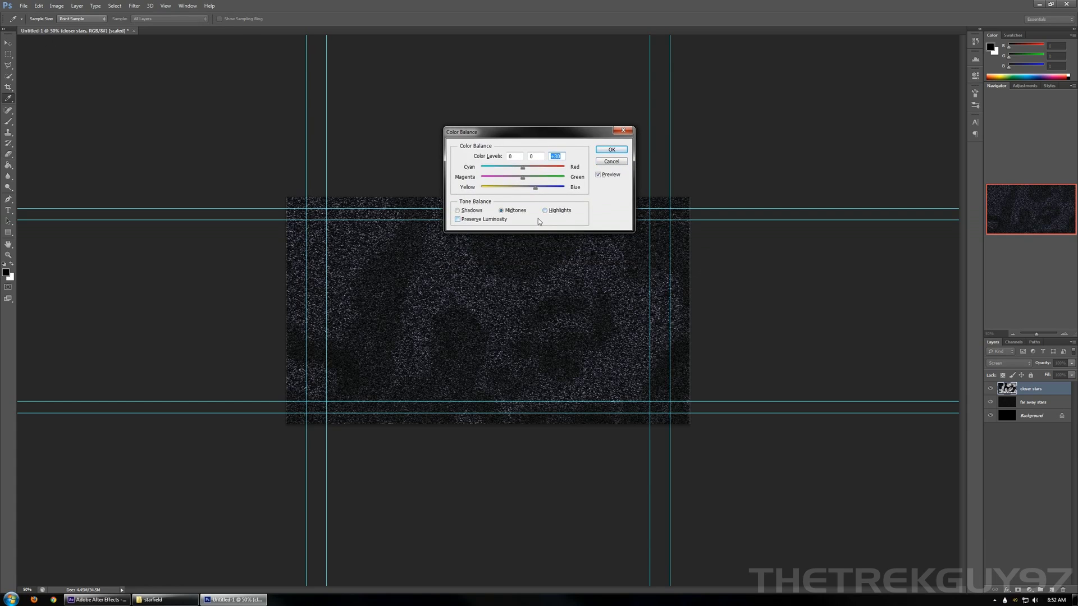
pyautogui.moveTo(541, 189); pyautogui.dragTo(543, 191)
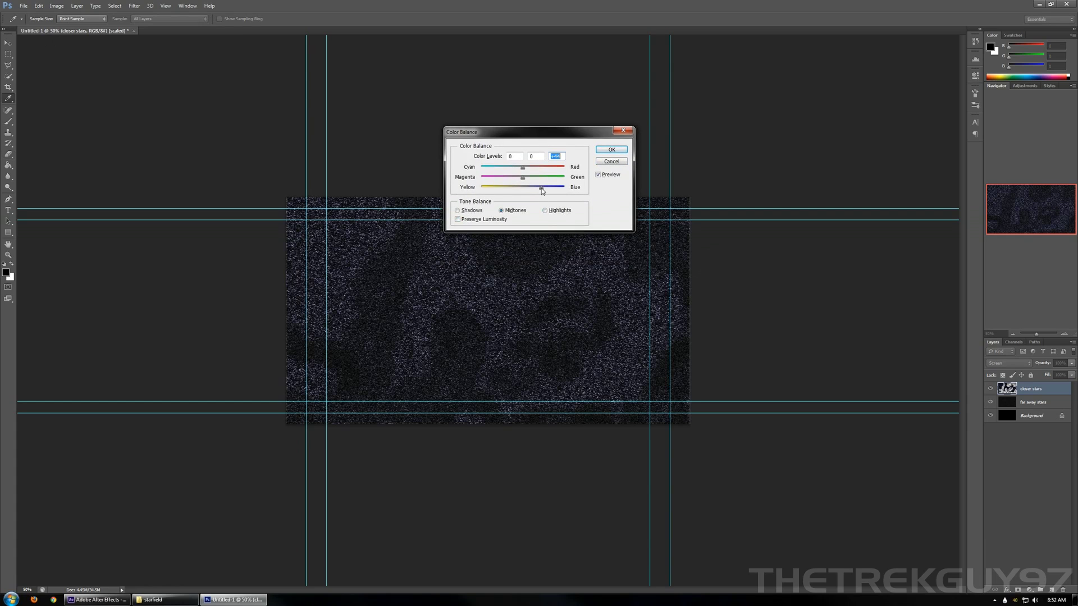
pyautogui.click(612, 151)
pyautogui.press('e')
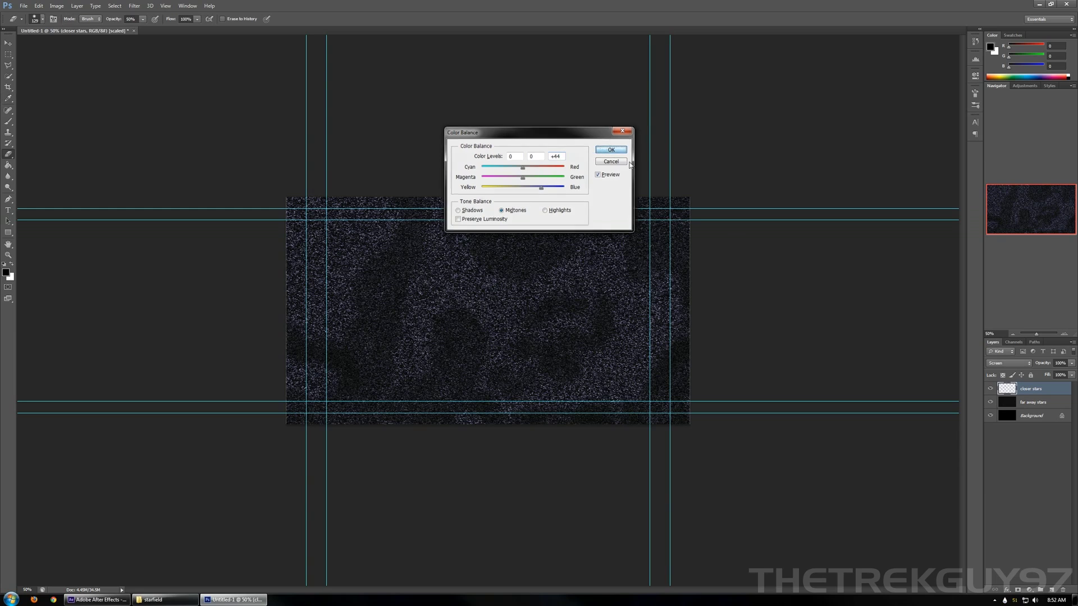
pyautogui.click(990, 389)
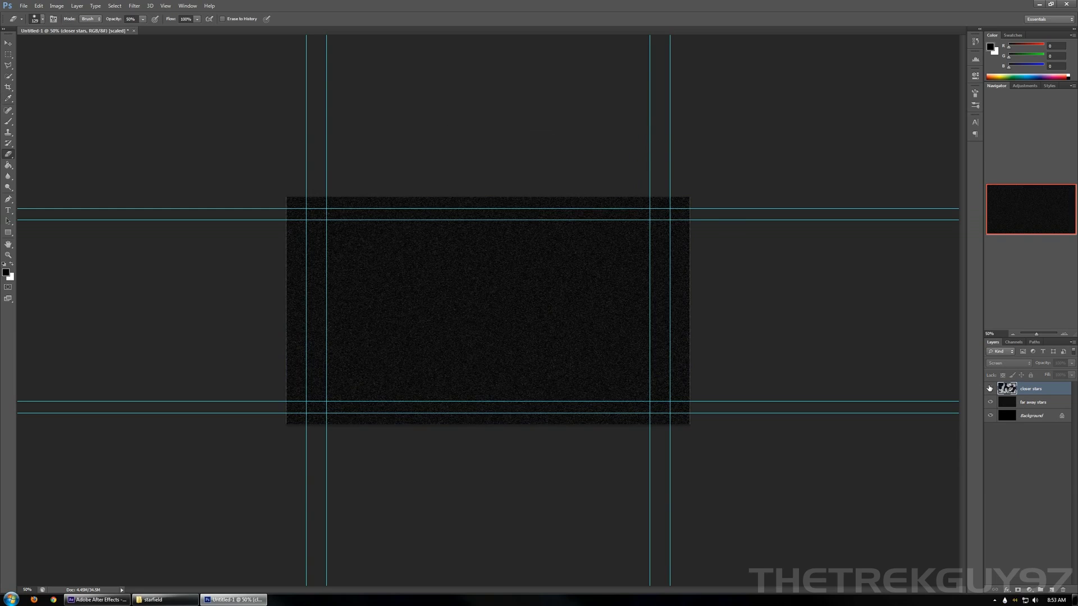
pyautogui.click(989, 389)
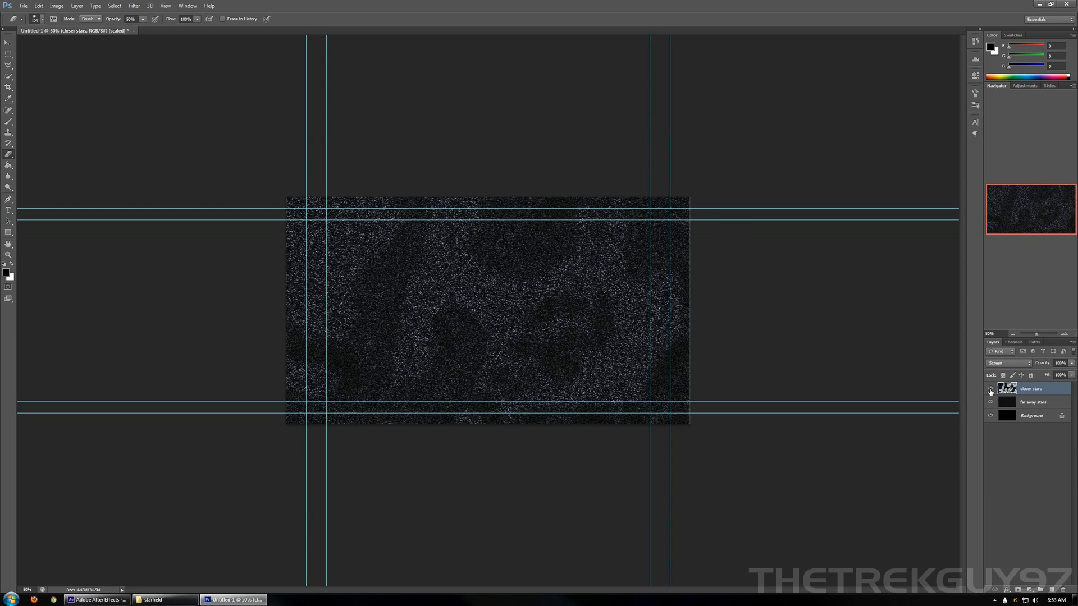
# - Tint the far away stars layer slightly blue using Color Balance with midtones at +16 blue
pyautogui.click(1037, 404)
pyautogui.hotkey('ctrl', 'b')
pyautogui.moveTo(521, 189)
pyautogui.mouseDown()
pyautogui.moveTo(463, 191)
pyautogui.moveTo(578, 191)
pyautogui.moveTo(530, 191)
pyautogui.mouseUp()
pyautogui.click(470, 210)
pyautogui.click(508, 211)
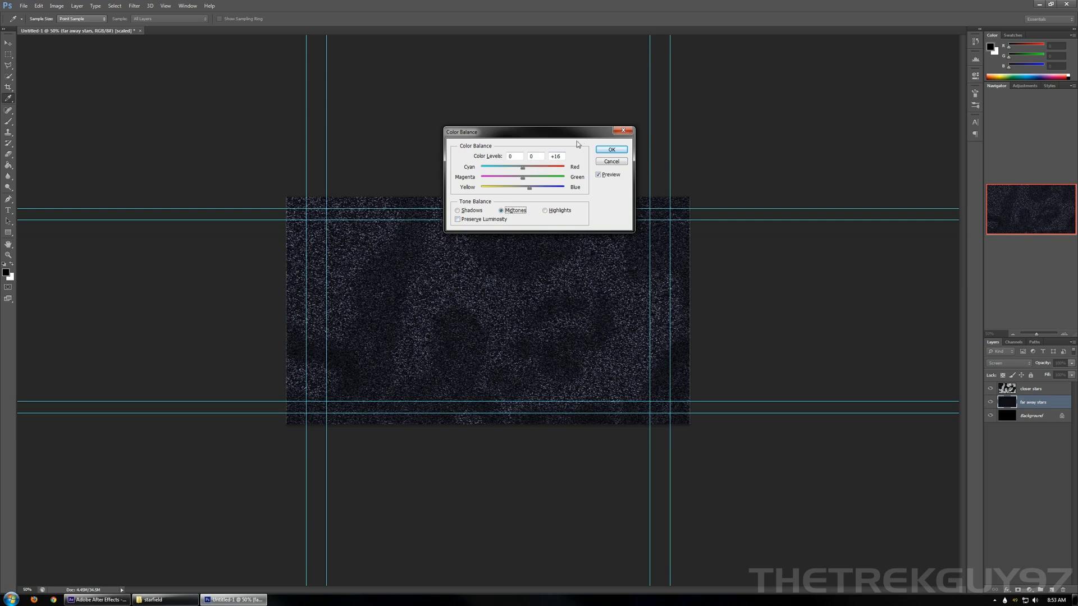
pyautogui.click(606, 151)
pyautogui.press('e')
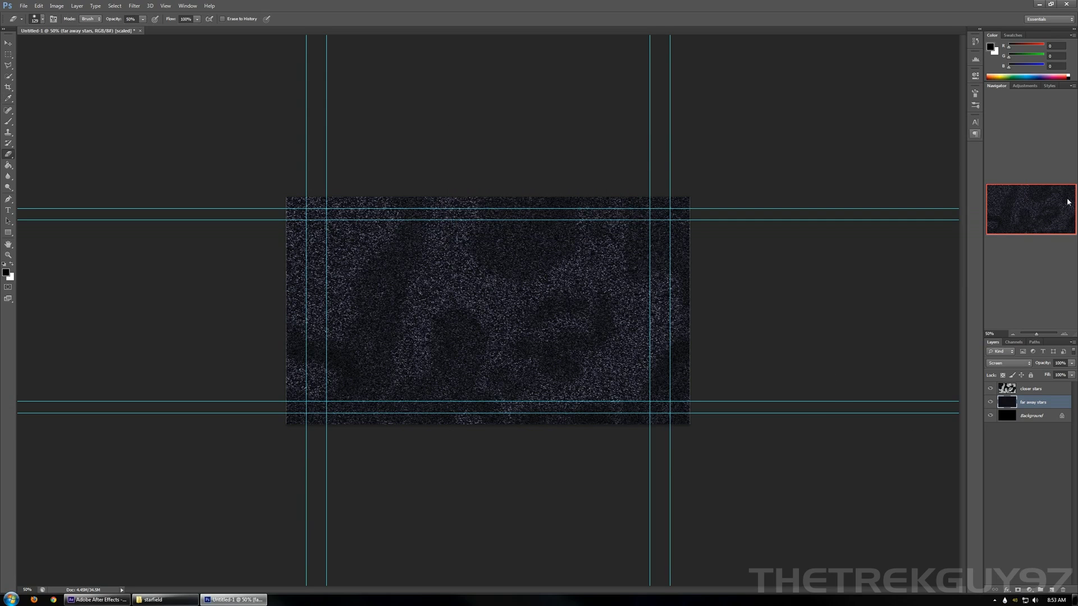
# - Erase winding dark patches across the far away stars layer with the Eraser at 50% opacity
pyautogui.click(1029, 392)
pyautogui.click(1029, 401)
pyautogui.moveTo(484, 289)
pyautogui.mouseDown()
pyautogui.moveTo(477, 306)
pyautogui.moveTo(457, 297)
pyautogui.moveTo(461, 250)
pyautogui.moveTo(475, 237)
pyautogui.moveTo(405, 322)
pyautogui.moveTo(375, 312)
pyautogui.moveTo(352, 285)
pyautogui.moveTo(396, 244)
pyautogui.moveTo(404, 199)
pyautogui.mouseUp()
pyautogui.moveTo(377, 317); pyautogui.dragTo(328, 396)
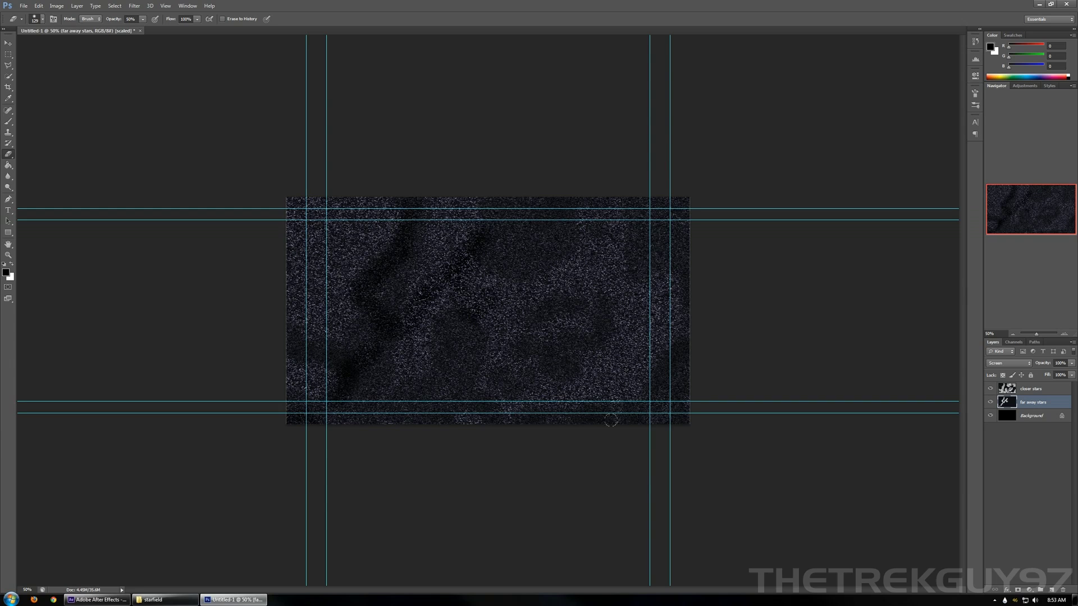
pyautogui.moveTo(629, 413)
pyautogui.mouseDown()
pyautogui.moveTo(689, 318)
pyautogui.moveTo(676, 223)
pyautogui.moveTo(654, 197)
pyautogui.moveTo(674, 192)
pyautogui.moveTo(642, 197)
pyautogui.moveTo(634, 245)
pyautogui.moveTo(670, 226)
pyautogui.mouseUp()
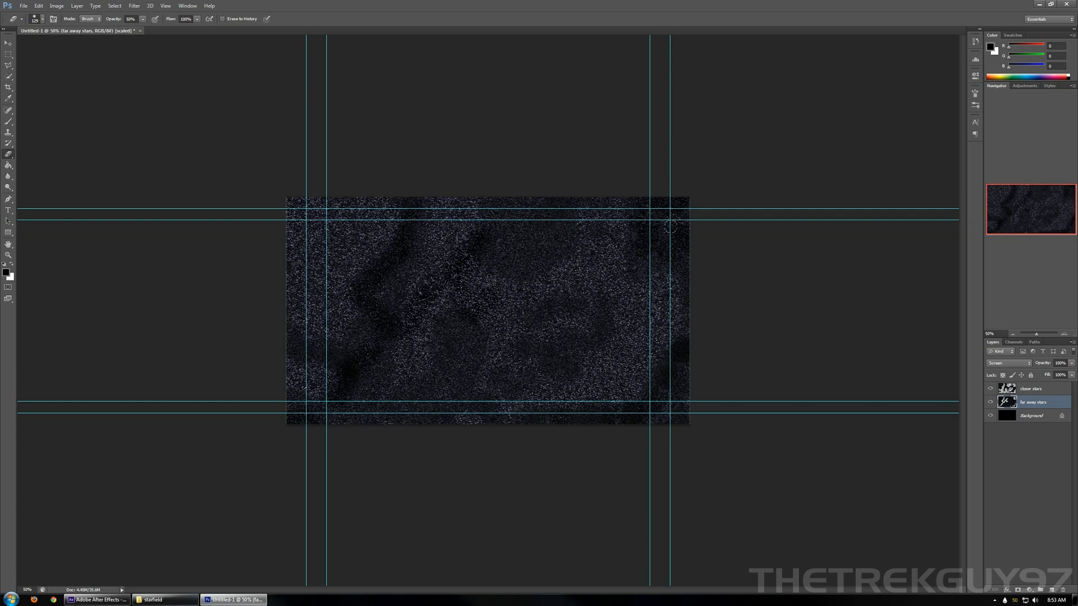
pyautogui.moveTo(522, 243)
pyautogui.mouseDown()
pyautogui.moveTo(553, 318)
pyautogui.moveTo(558, 376)
pyautogui.moveTo(606, 295)
pyautogui.mouseUp()
pyautogui.moveTo(448, 278)
pyautogui.mouseDown()
pyautogui.moveTo(416, 356)
pyautogui.moveTo(468, 325)
pyautogui.mouseUp()
pyautogui.moveTo(421, 403)
pyautogui.mouseDown()
pyautogui.moveTo(447, 380)
pyautogui.moveTo(415, 404)
pyautogui.mouseUp()
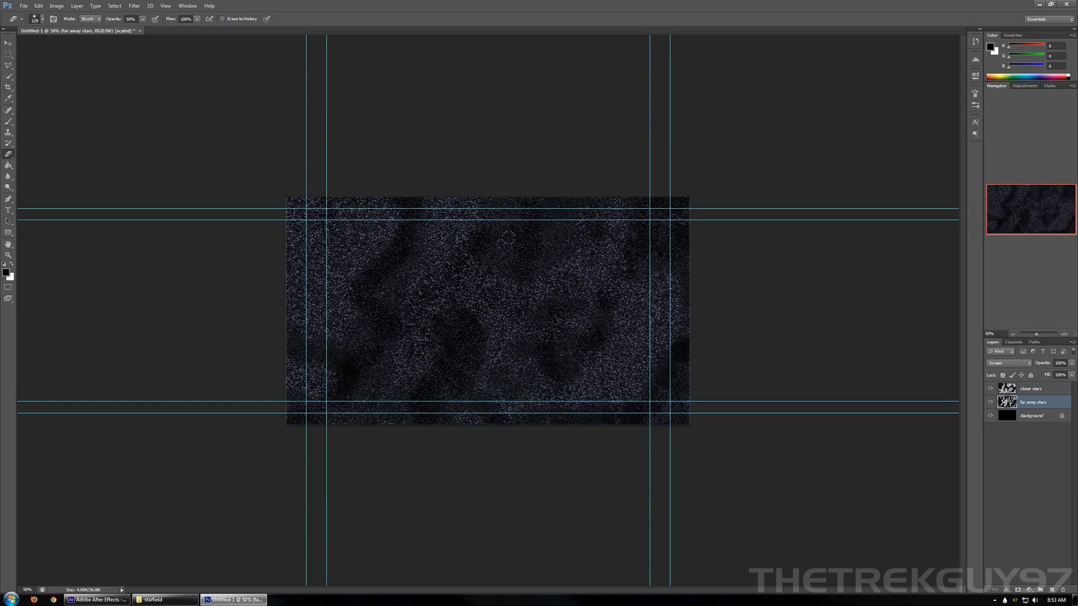
pyautogui.moveTo(556, 228); pyautogui.dragTo(582, 201)
# - Erase another patch of the closer stars layer right of center, set the Eraser's opacity to 33% and select the far away stars layer
pyautogui.click(1043, 393)
pyautogui.moveTo(601, 253)
pyautogui.mouseDown()
pyautogui.moveTo(541, 319)
pyautogui.moveTo(559, 315)
pyautogui.moveTo(525, 298)
pyautogui.moveTo(573, 294)
pyautogui.moveTo(595, 287)
pyautogui.mouseUp()
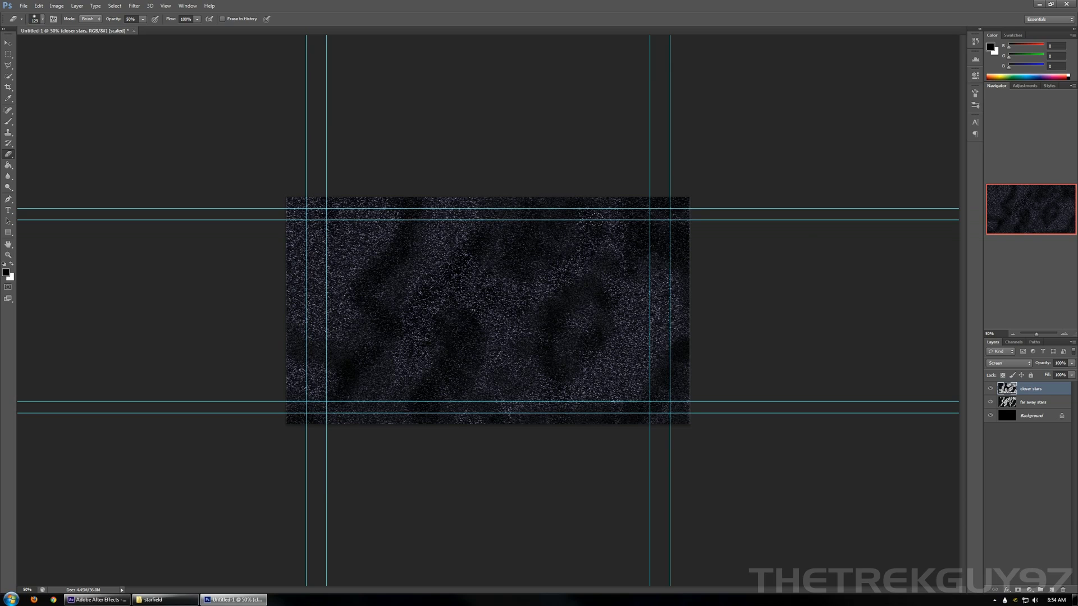
pyautogui.moveTo(138, 30); pyautogui.dragTo(134, 30)
pyautogui.click(1038, 402)
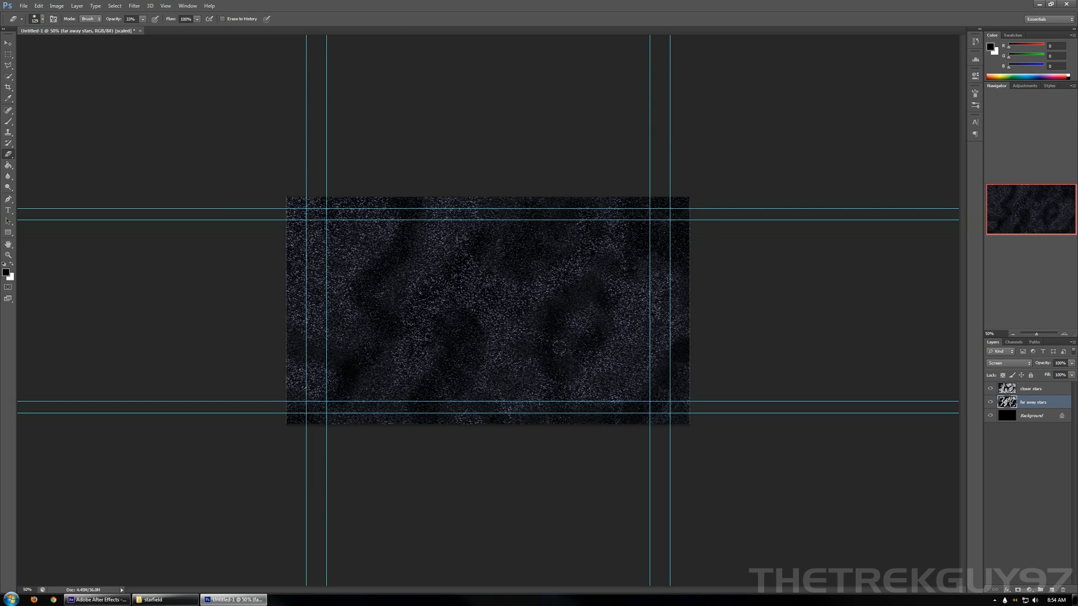
# - Flatten the image so both star layers merge into the Background
pyautogui.click(1065, 334)
pyautogui.click(1065, 334)
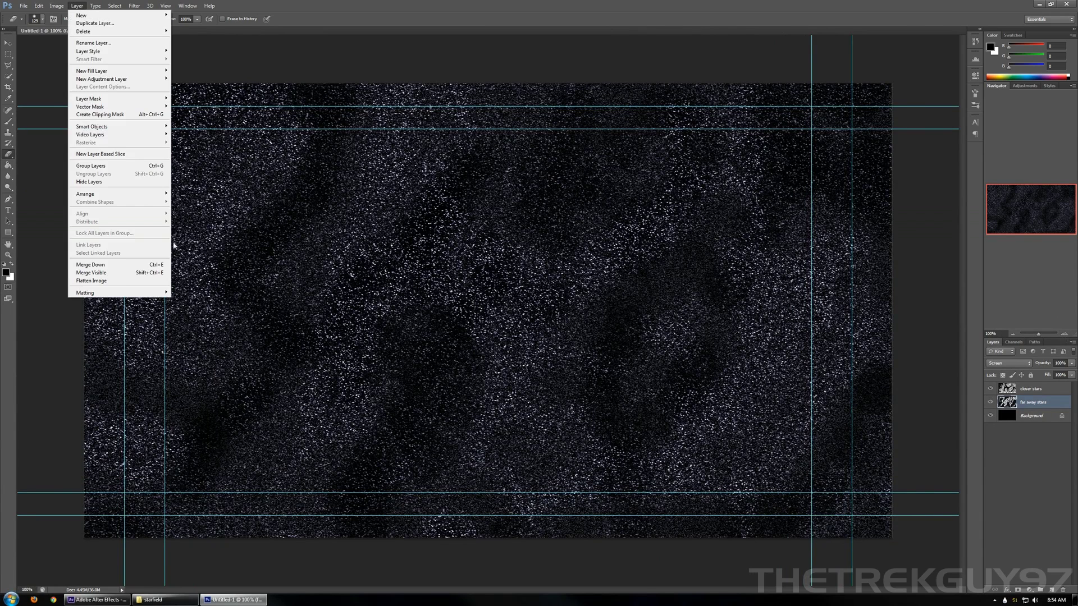
pyautogui.click(122, 286)
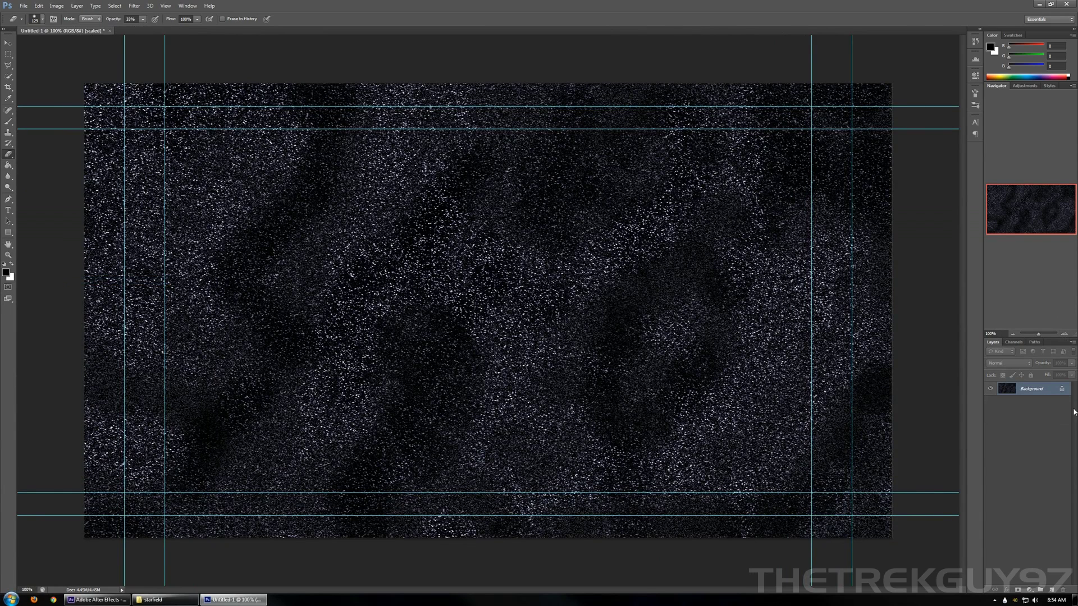
pyautogui.rightClick(1043, 391)
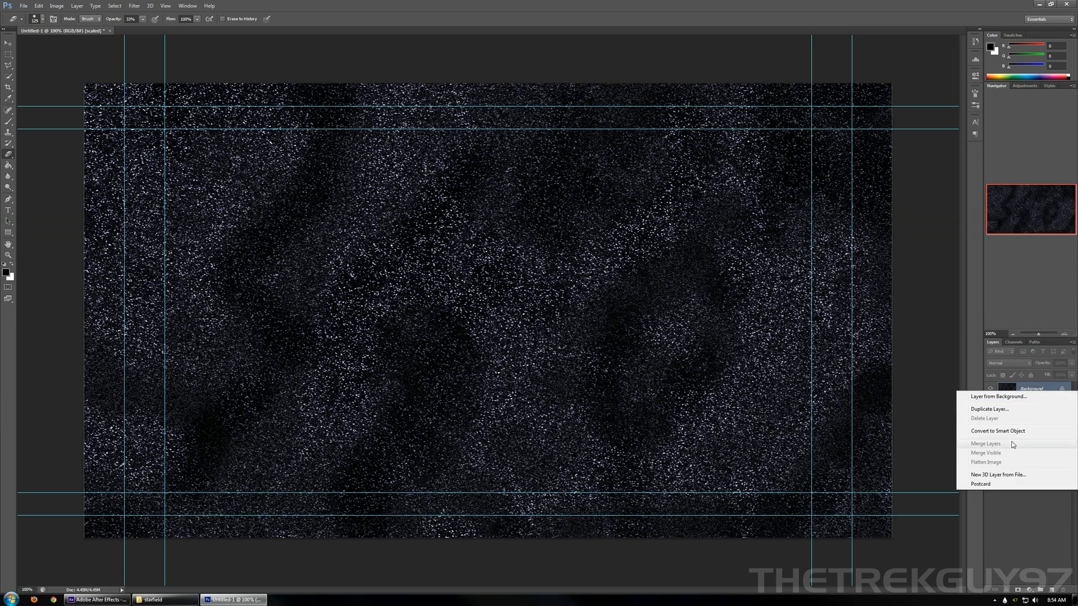
pyautogui.click(298, 5)
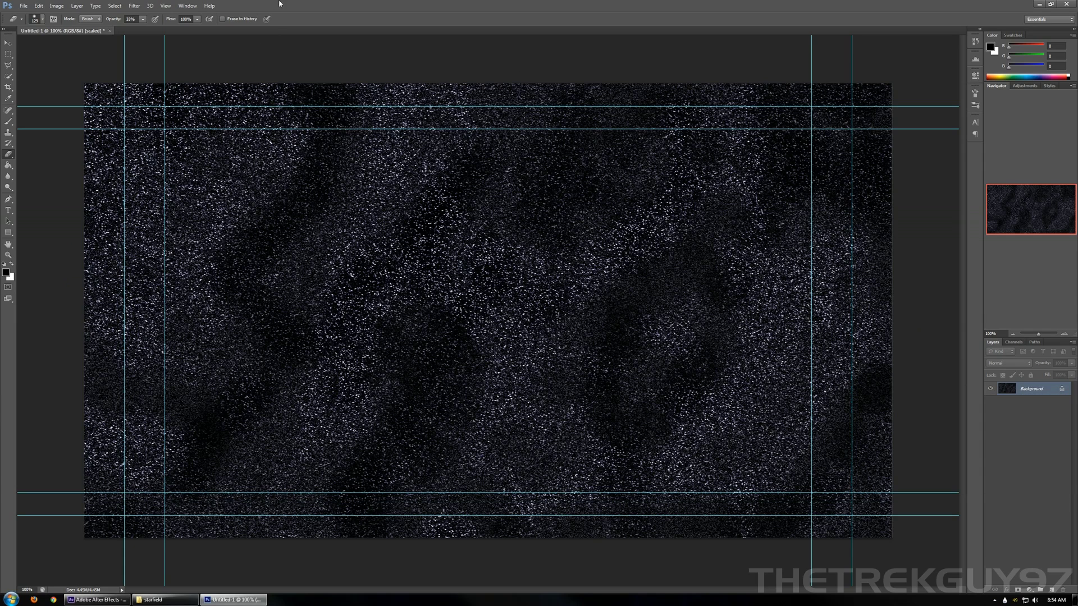
# - Create a new blank layer above the flattened Background with the default name and Normal mode
pyautogui.click(95, 6)
pyautogui.moveTo(84, 7)
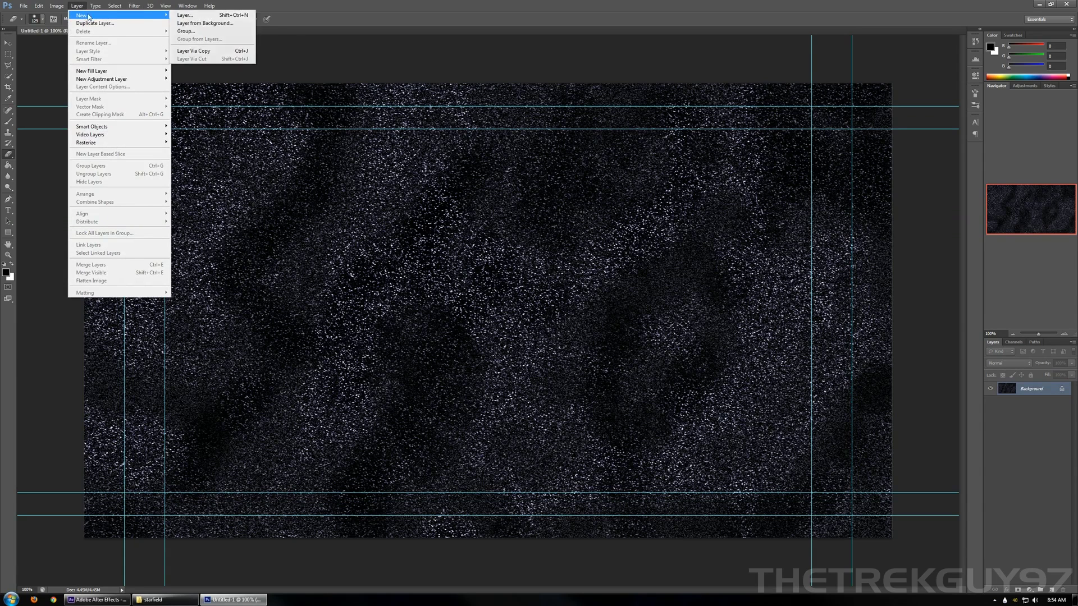
pyautogui.click(193, 17)
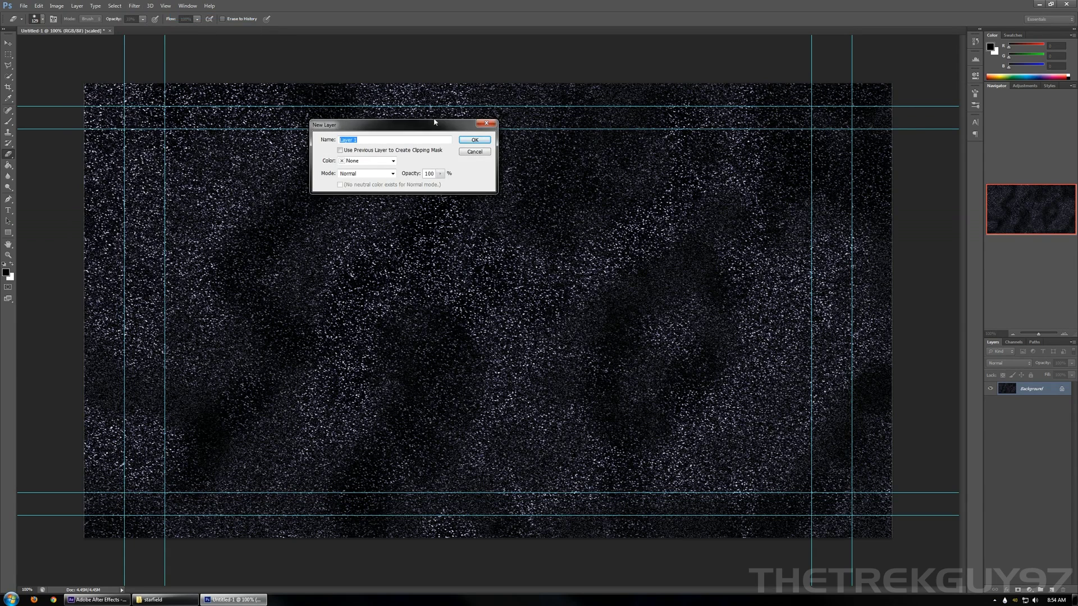
pyautogui.click(463, 141)
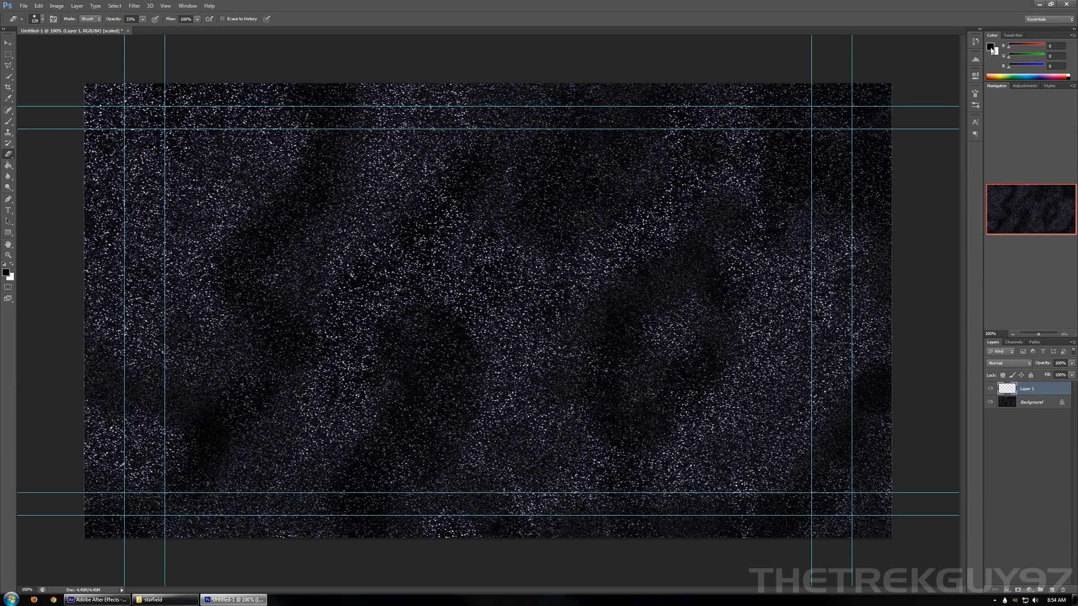
# - Paint two light blue (#6aa9f8) cloud patches on the new layer, left and right of center, with the Brush at 25% opacity
pyautogui.click(992, 48)
pyautogui.moveTo(399, 131)
pyautogui.mouseDown()
pyautogui.moveTo(358, 133)
pyautogui.moveTo(352, 122)
pyautogui.mouseUp()
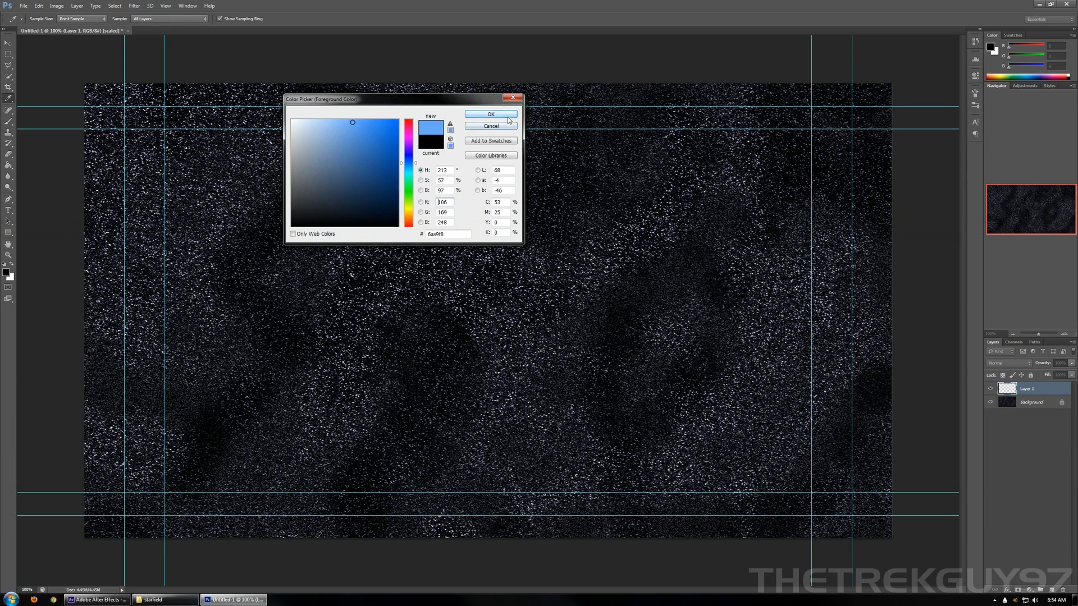
pyautogui.click(490, 114)
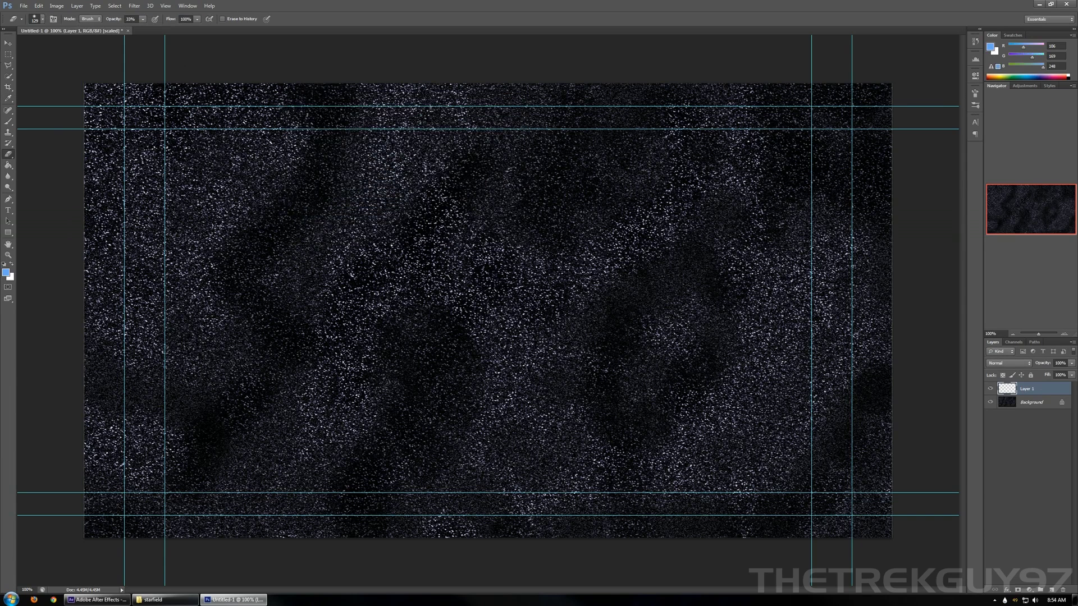
pyautogui.click(8, 121)
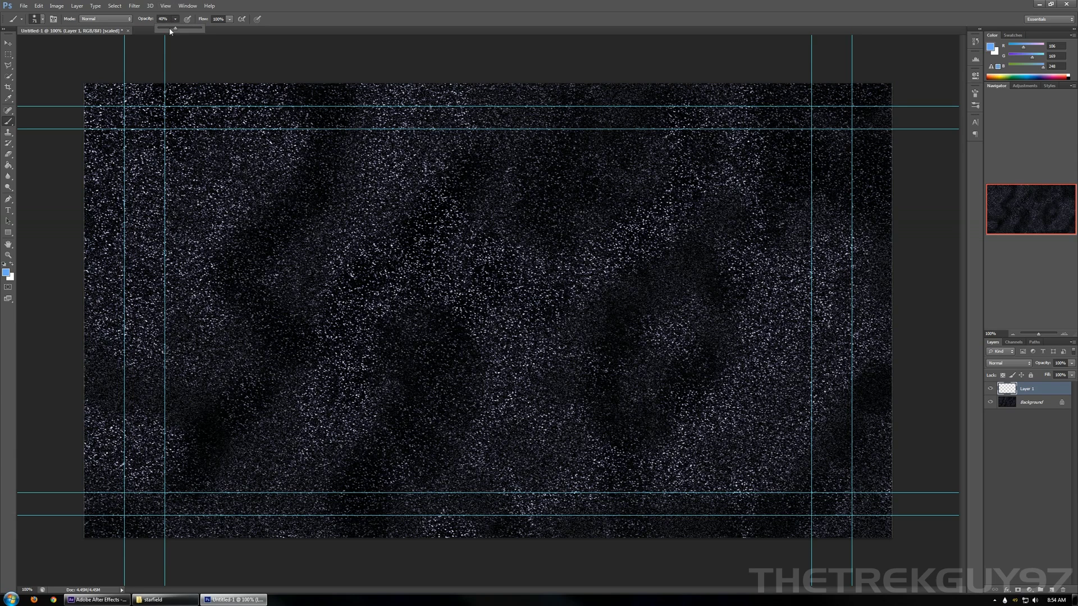
pyautogui.click(378, 27)
pyautogui.moveTo(385, 247)
pyautogui.mouseDown()
pyautogui.moveTo(360, 264)
pyautogui.moveTo(352, 291)
pyautogui.moveTo(363, 309)
pyautogui.moveTo(377, 306)
pyautogui.moveTo(377, 264)
pyautogui.moveTo(380, 283)
pyautogui.moveTo(386, 266)
pyautogui.moveTo(383, 284)
pyautogui.moveTo(414, 309)
pyautogui.moveTo(416, 272)
pyautogui.moveTo(399, 264)
pyautogui.moveTo(402, 289)
pyautogui.moveTo(422, 280)
pyautogui.moveTo(405, 235)
pyautogui.moveTo(371, 222)
pyautogui.moveTo(446, 203)
pyautogui.moveTo(453, 183)
pyautogui.moveTo(389, 194)
pyautogui.moveTo(437, 137)
pyautogui.mouseUp()
pyautogui.moveTo(683, 300)
pyautogui.mouseDown()
pyautogui.moveTo(651, 331)
pyautogui.moveTo(637, 388)
pyautogui.moveTo(696, 332)
pyautogui.moveTo(668, 339)
pyautogui.moveTo(688, 298)
pyautogui.moveTo(629, 321)
pyautogui.moveTo(609, 374)
pyautogui.moveTo(634, 400)
pyautogui.moveTo(682, 390)
pyautogui.moveTo(721, 311)
pyautogui.moveTo(708, 295)
pyautogui.moveTo(640, 308)
pyautogui.moveTo(682, 291)
pyautogui.moveTo(709, 299)
pyautogui.mouseUp()
pyautogui.moveTo(685, 362); pyautogui.dragTo(691, 375)
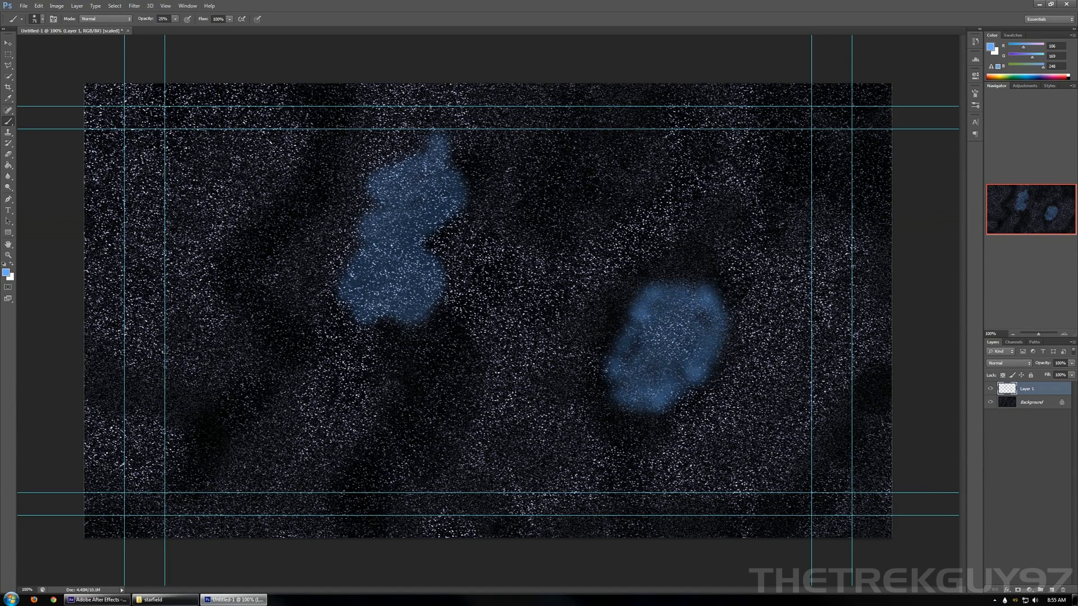
# - Add the last brush dabs inside the right cloud and apply a Gaussian Blur to the cloud layer
pyautogui.click(675, 366)
pyautogui.click(694, 318)
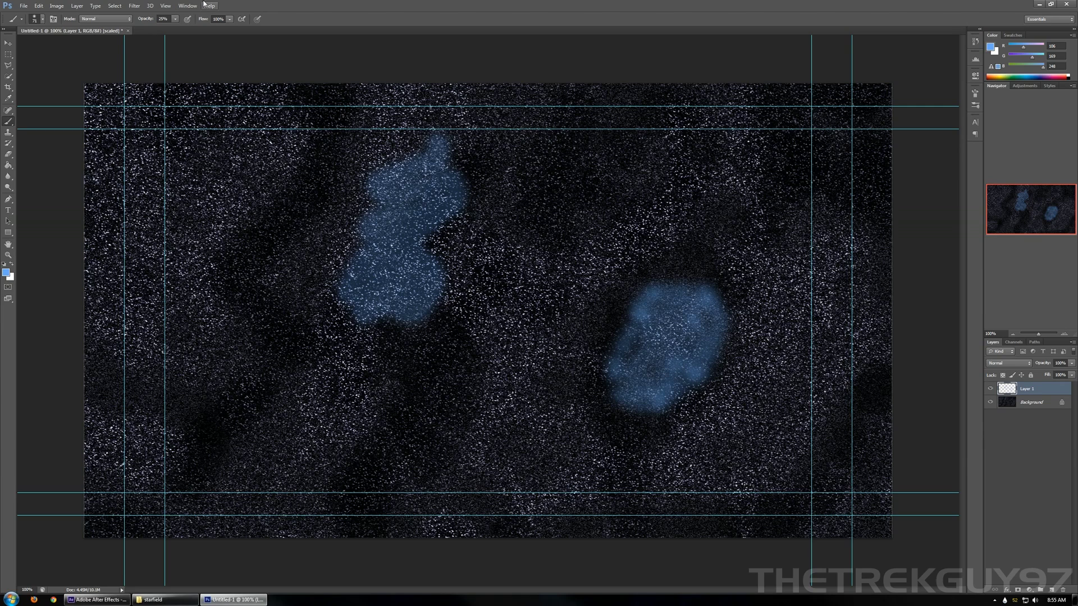
pyautogui.click(135, 6)
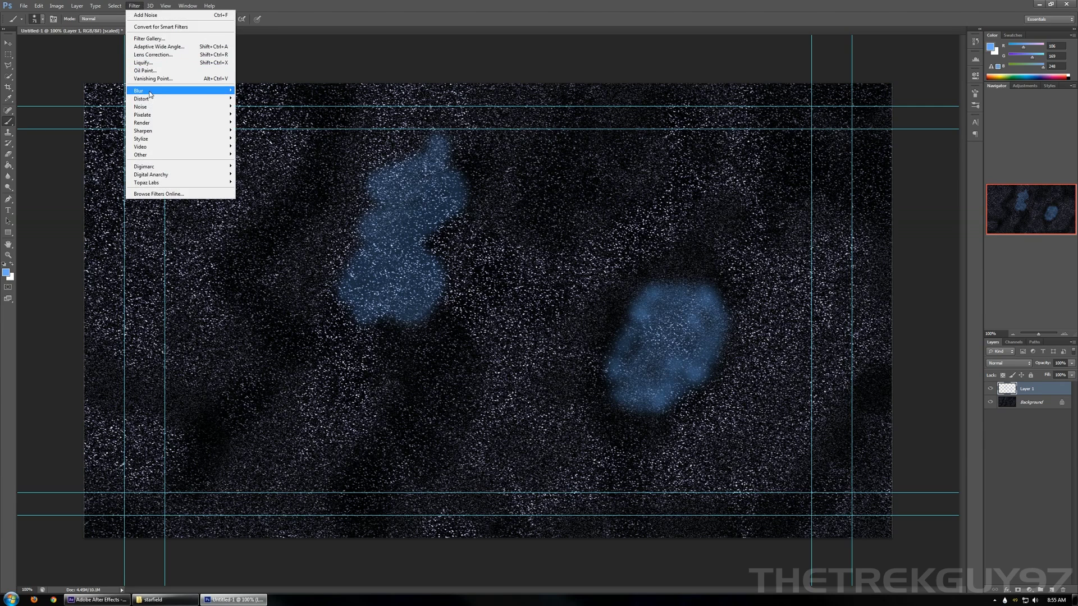
pyautogui.moveTo(221, 91)
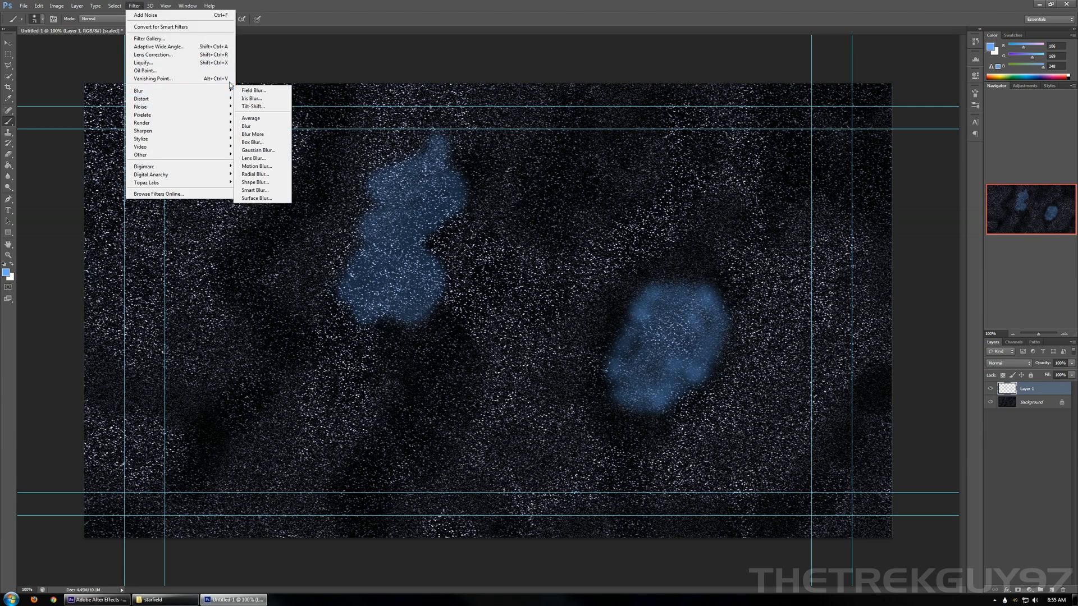
pyautogui.click(268, 152)
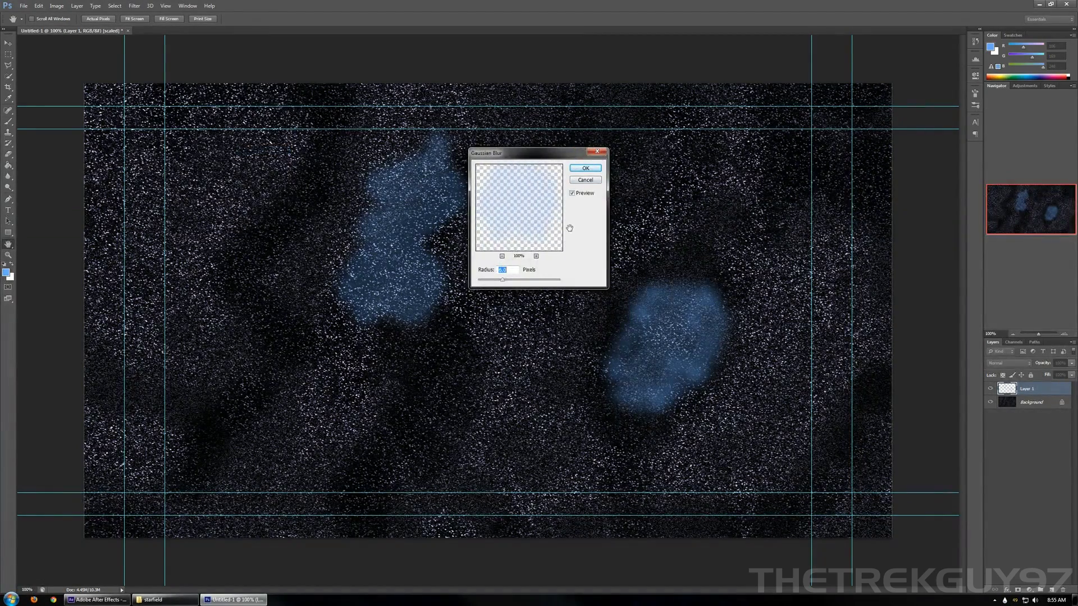
pyautogui.click(585, 168)
pyautogui.press('b')
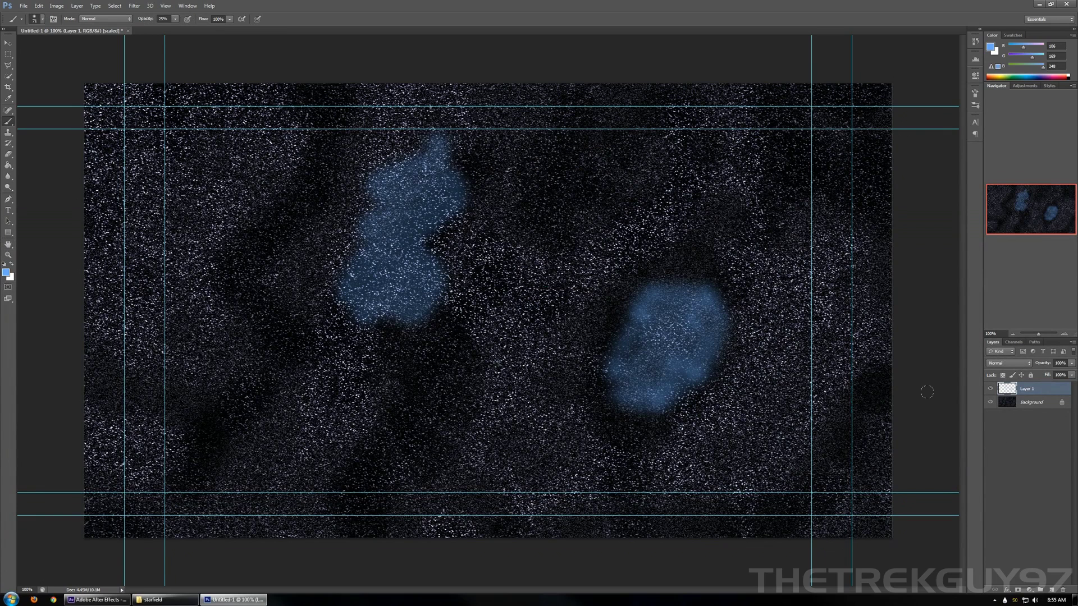
# - Apply the Emboss filter to the cloud layer with a slightly greater height, a reduced amount and an adjusted angle
pyautogui.click(134, 6)
pyautogui.moveTo(197, 139)
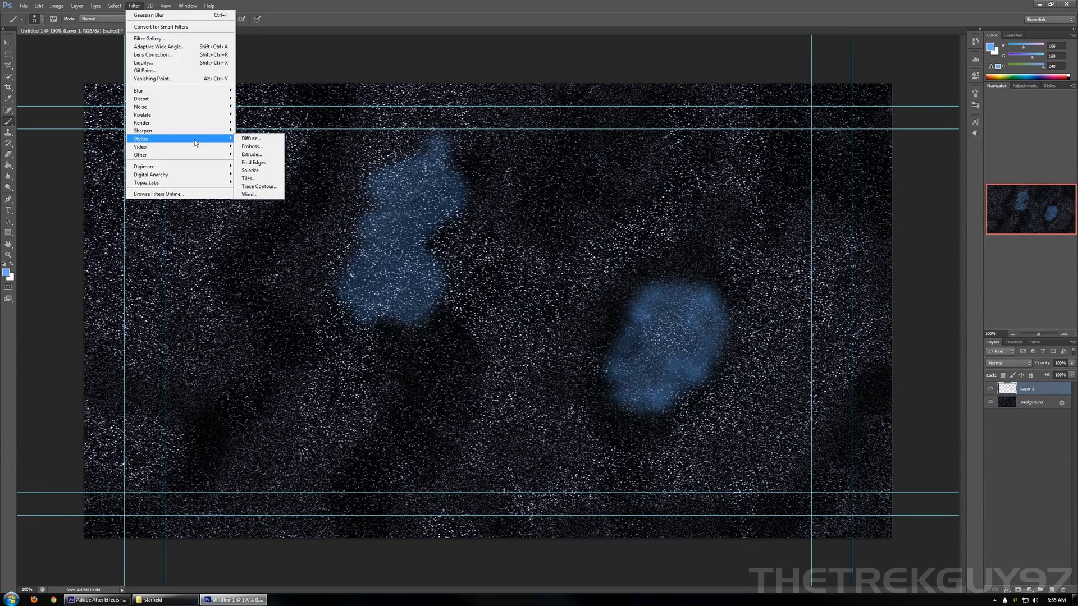
pyautogui.click(251, 147)
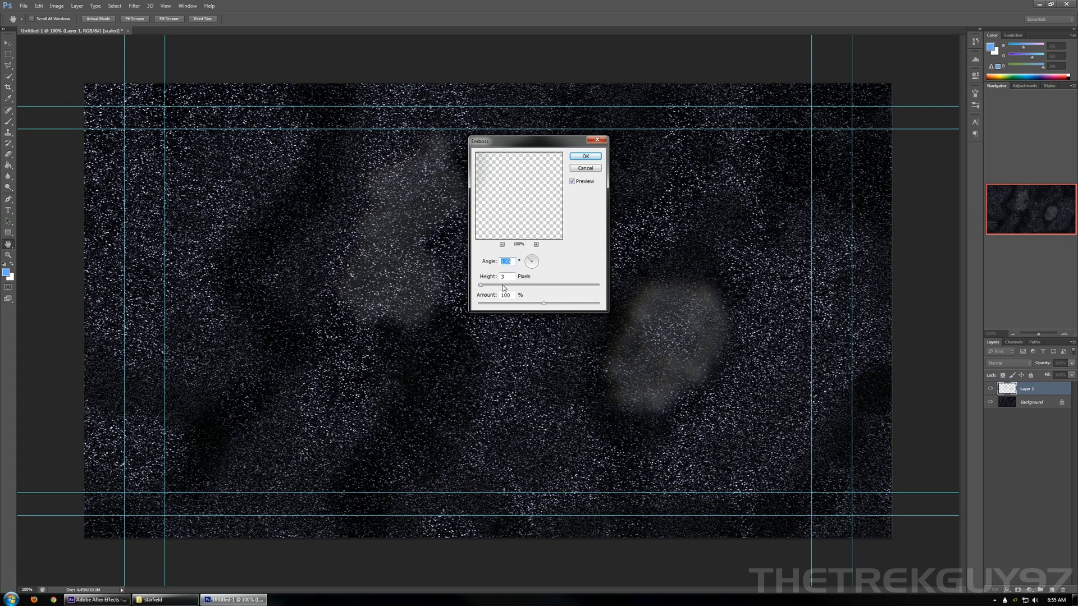
pyautogui.moveTo(481, 284)
pyautogui.mouseDown()
pyautogui.moveTo(555, 285)
pyautogui.moveTo(488, 285)
pyautogui.mouseUp()
pyautogui.moveTo(544, 303); pyautogui.dragTo(476, 305)
pyautogui.click(500, 306)
pyautogui.moveTo(532, 259); pyautogui.dragTo(542, 262)
pyautogui.click(586, 156)
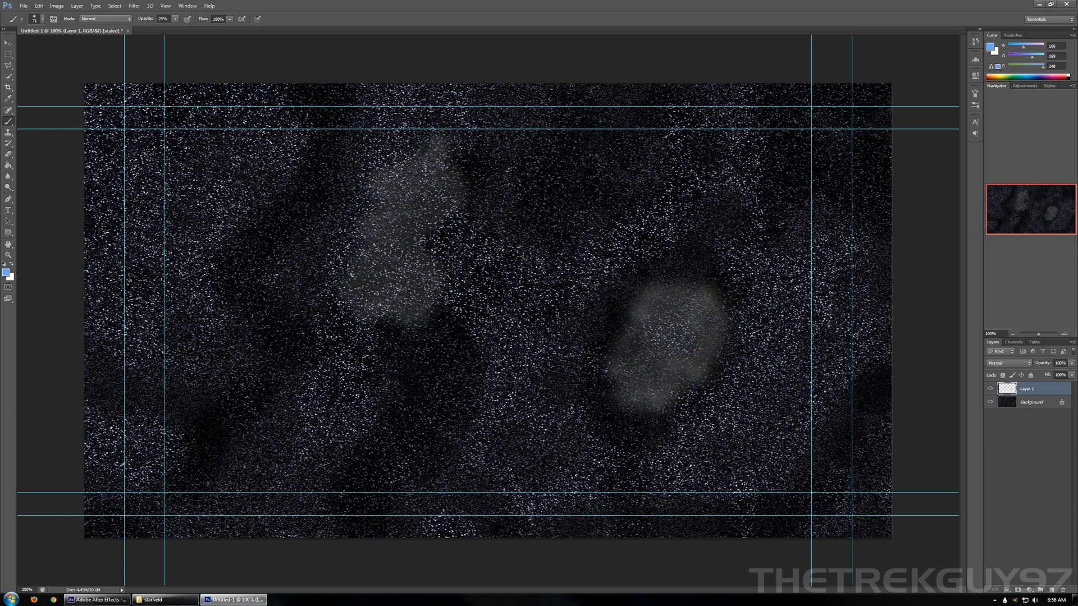
# - Tint the embossed grey clouds blue with Color Balance, shifting the midtones toward blue and cyan
pyautogui.hotkey('ctrl', 'b')
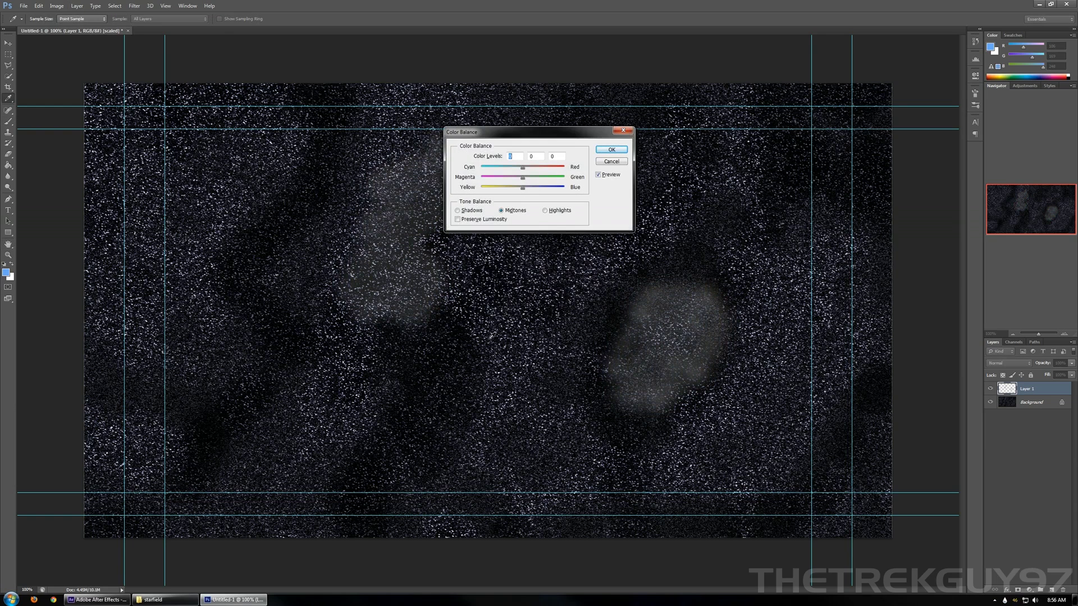
pyautogui.moveTo(523, 187); pyautogui.dragTo(488, 171)
pyautogui.click(612, 149)
pyautogui.press('b')
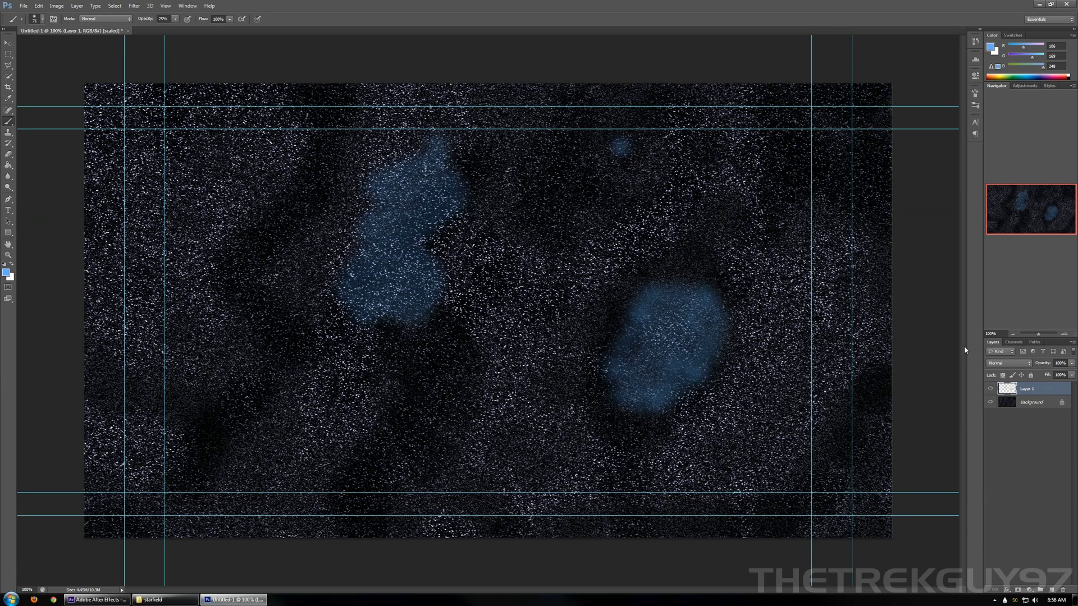
# - Duplicate the Background layer within the same document, keeping the default name Background copy
pyautogui.rightClick(1014, 403)
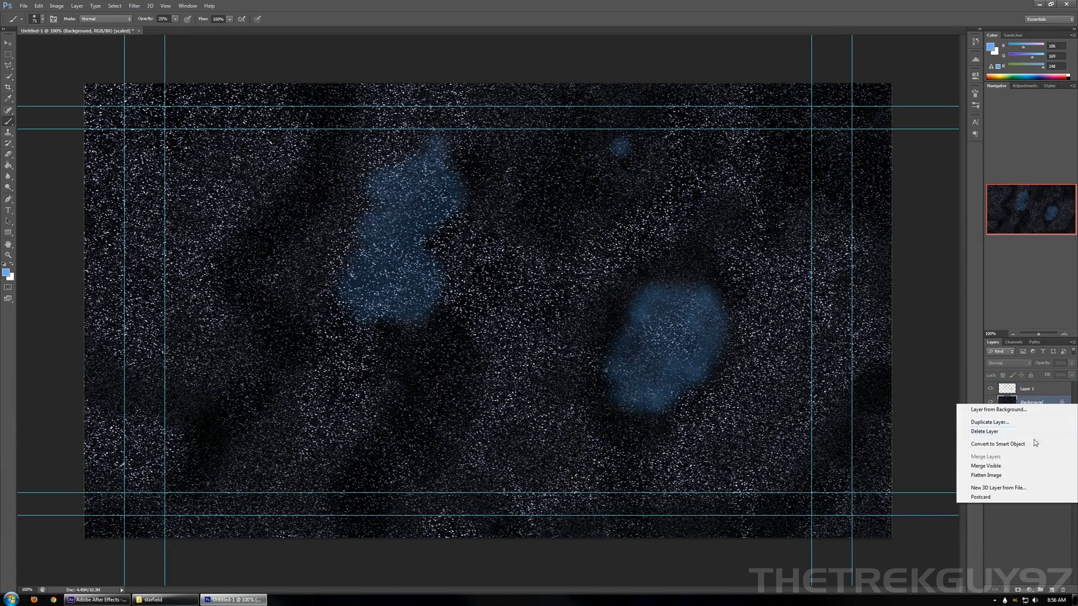
pyautogui.click(1005, 422)
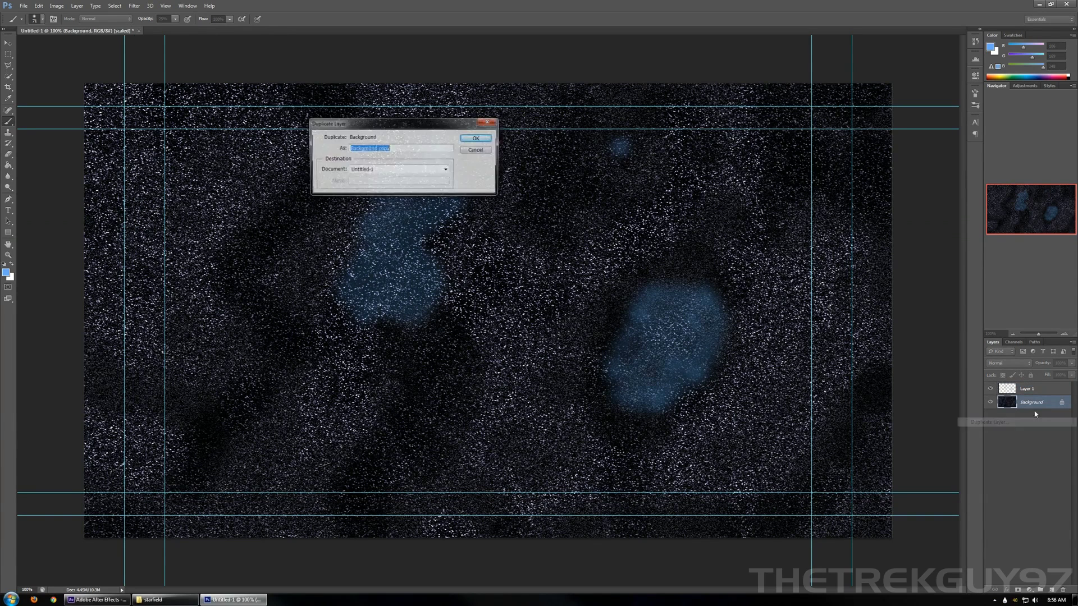
pyautogui.click(475, 139)
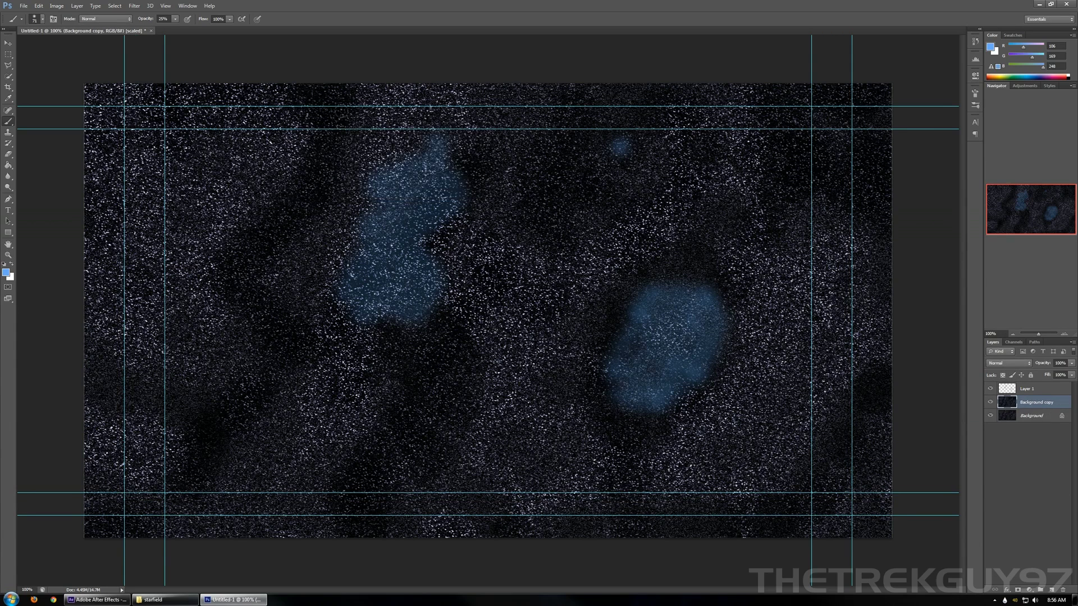
# - Try a 50-300mm Zoom Lens Flare at 10% brightness on the Background copy, just left of the right cloud, and undo it
pyautogui.click(149, 5)
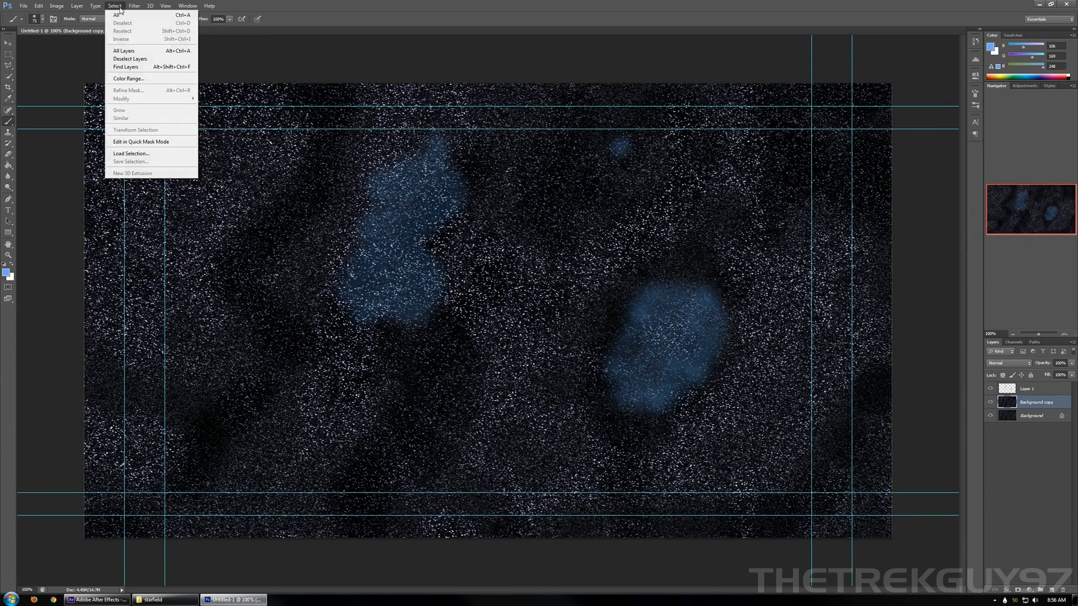
pyautogui.moveTo(150, 6)
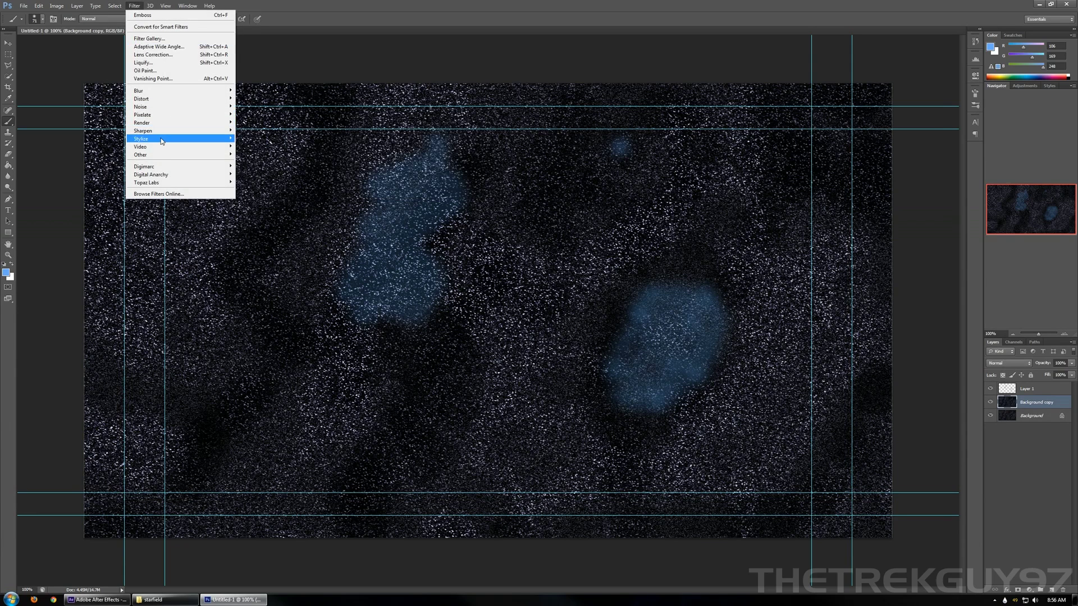
pyautogui.moveTo(162, 141)
pyautogui.moveTo(169, 123)
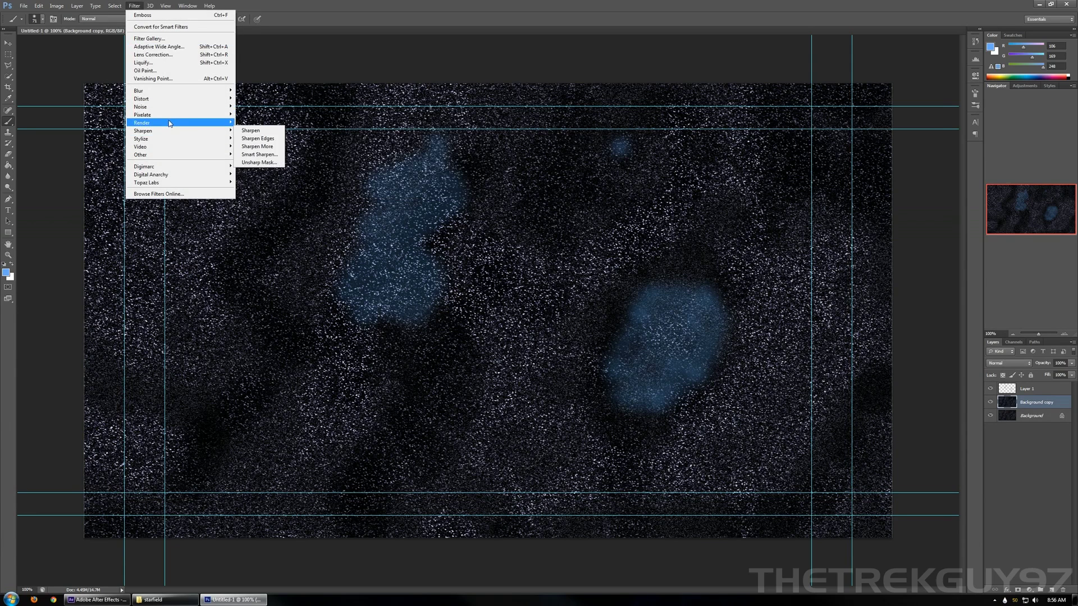
pyautogui.click(256, 147)
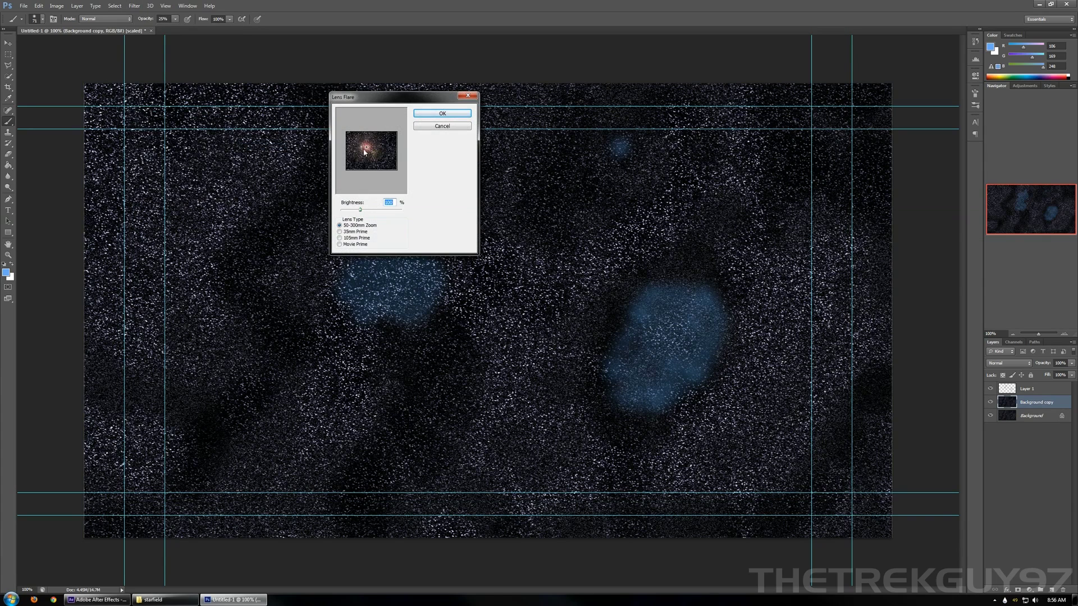
pyautogui.moveTo(367, 149); pyautogui.dragTo(380, 160)
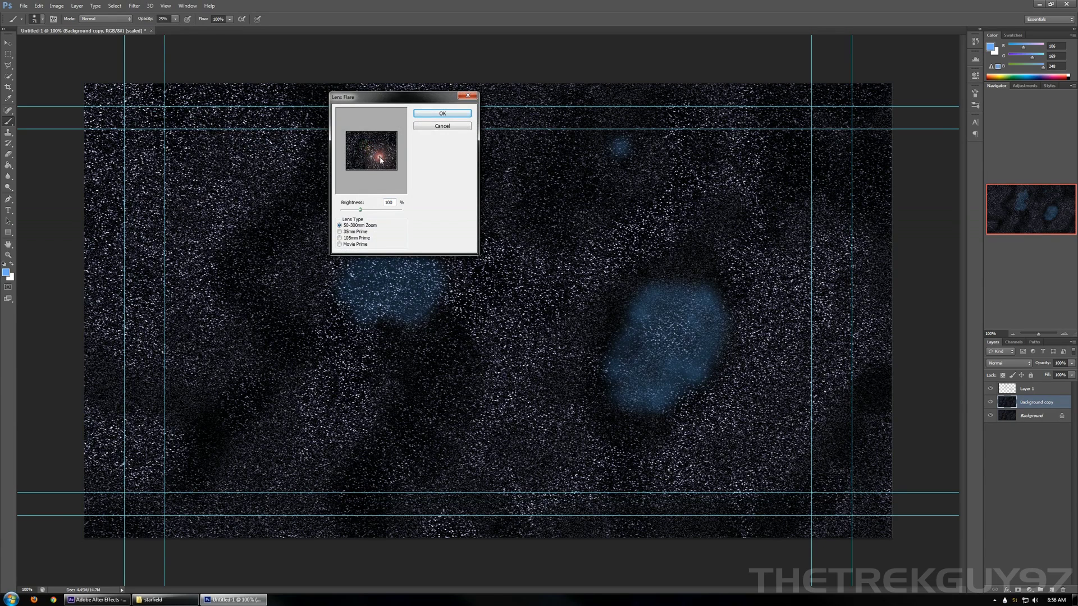
pyautogui.moveTo(359, 210); pyautogui.dragTo(342, 212)
pyautogui.click(430, 114)
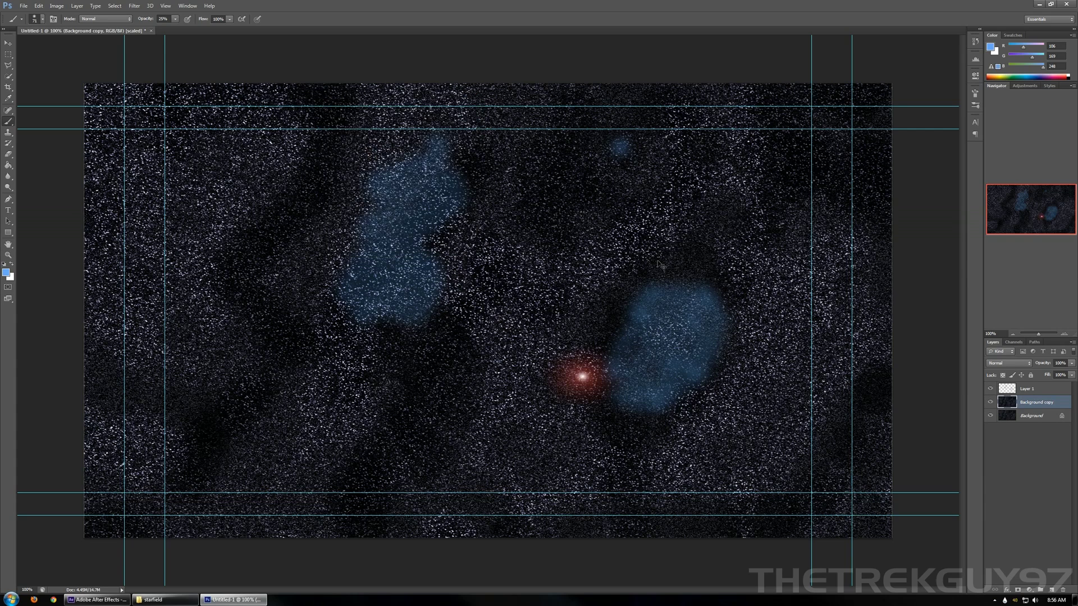
pyautogui.hotkey('ctrl', 'z')
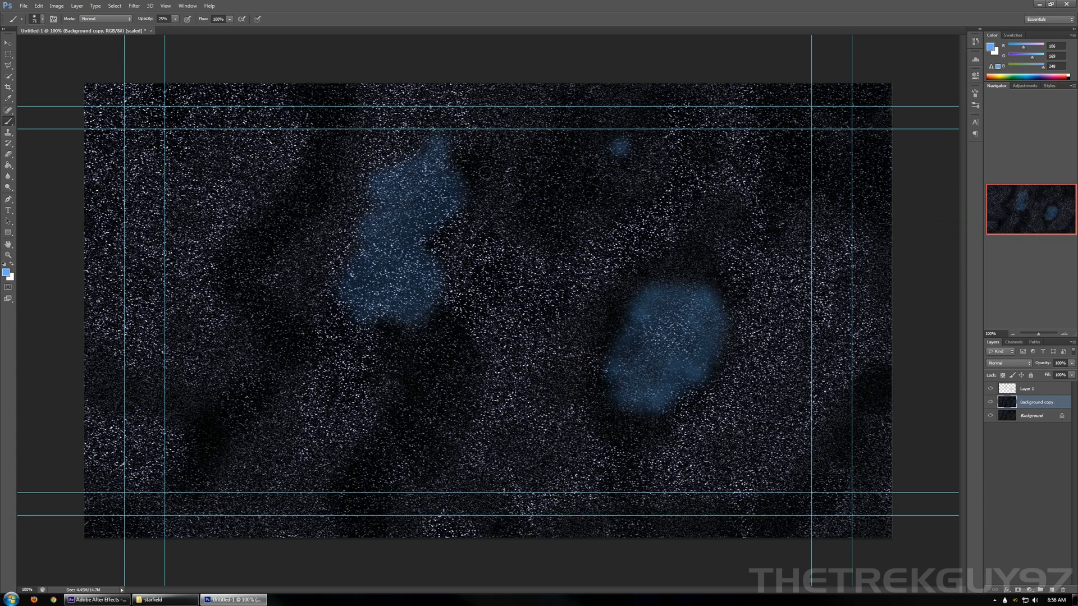
# - Render a 50-300mm Zoom Lens Flare at 10% brightness on the Background copy, inside the lower part of the right cloud
pyautogui.click(134, 5)
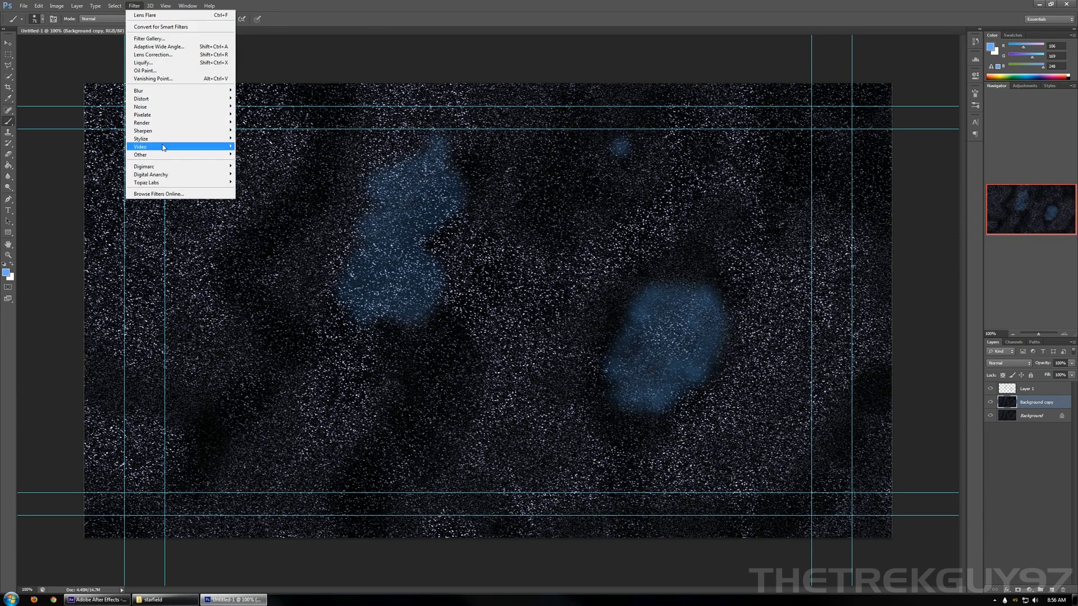
pyautogui.moveTo(173, 123)
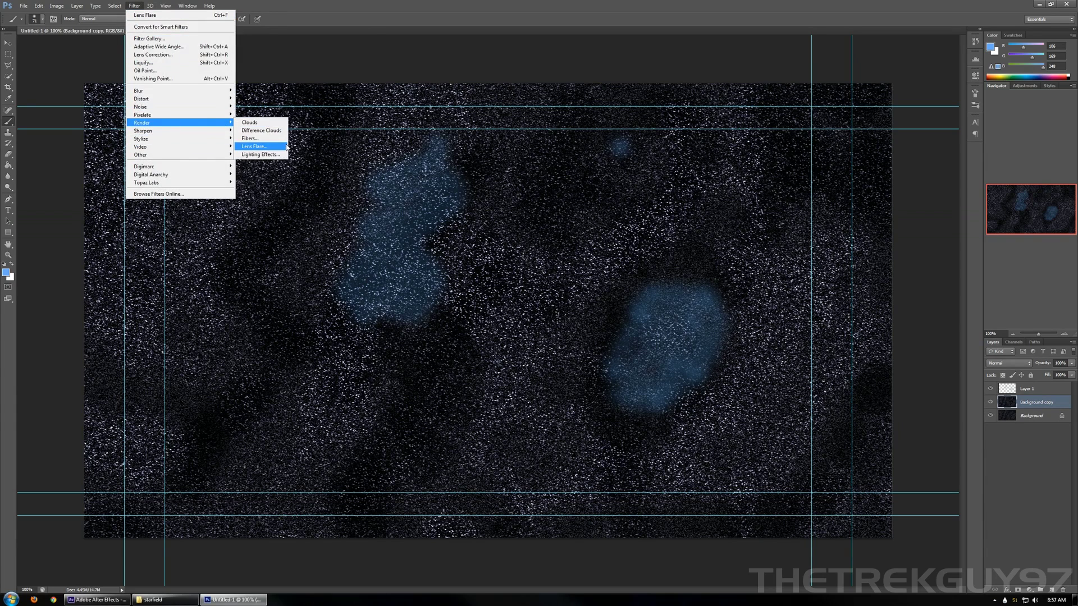
pyautogui.click(287, 146)
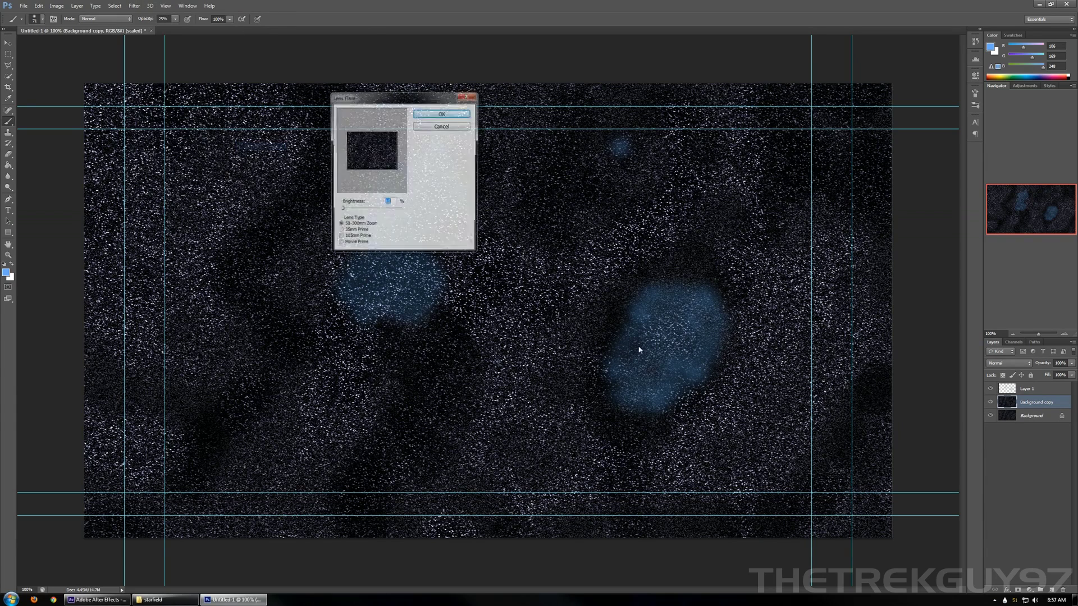
pyautogui.click(377, 156)
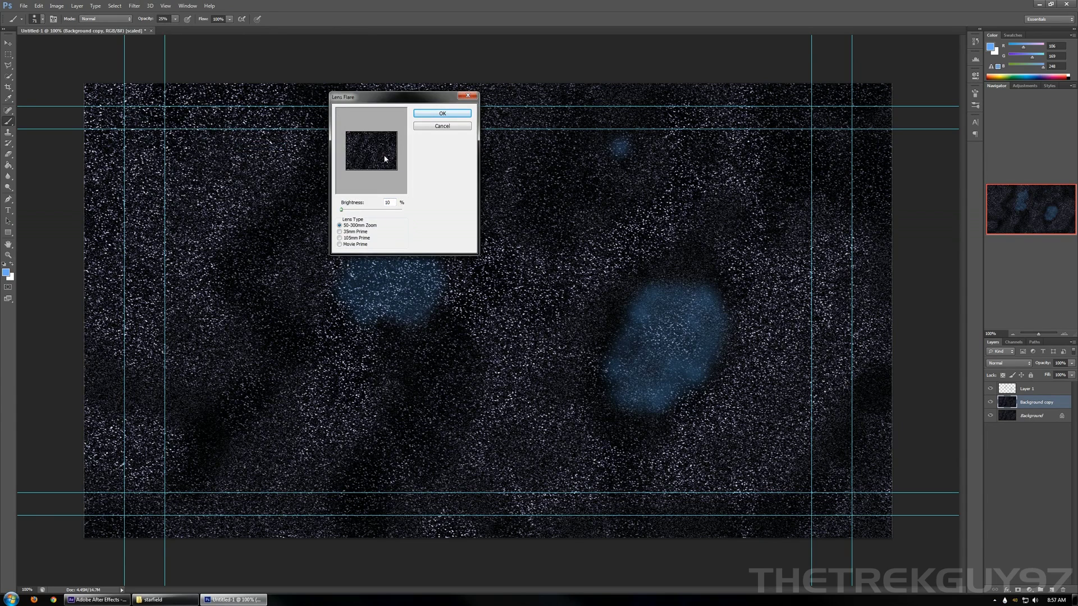
pyautogui.click(422, 114)
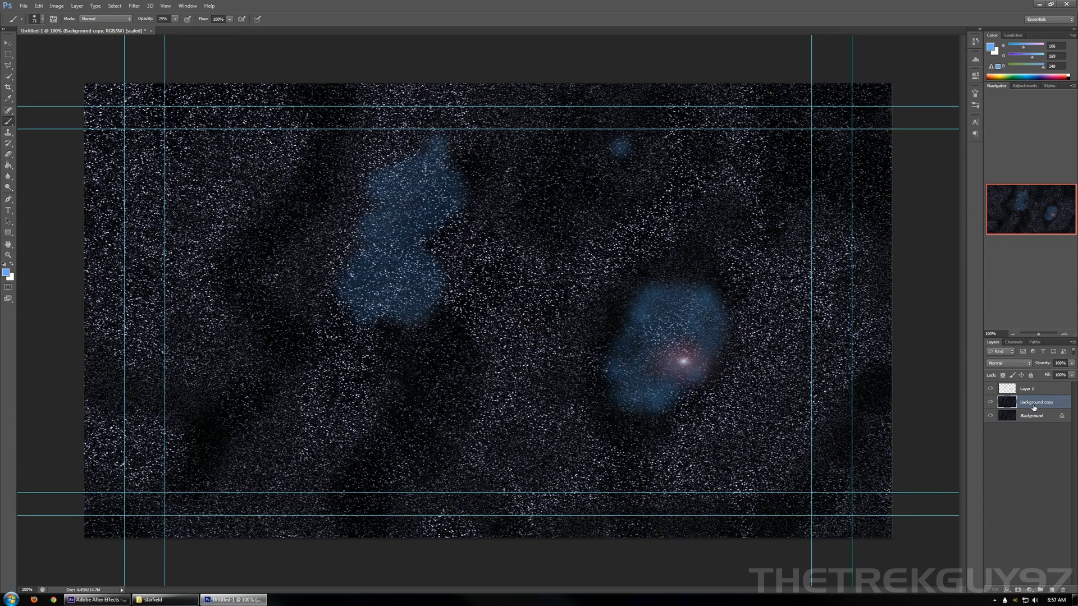
# - Shift the Background copy's midtones toward blue with Color Balance, setting the yellow-blue level to +29
pyautogui.hotkey('ctrl', 'b')
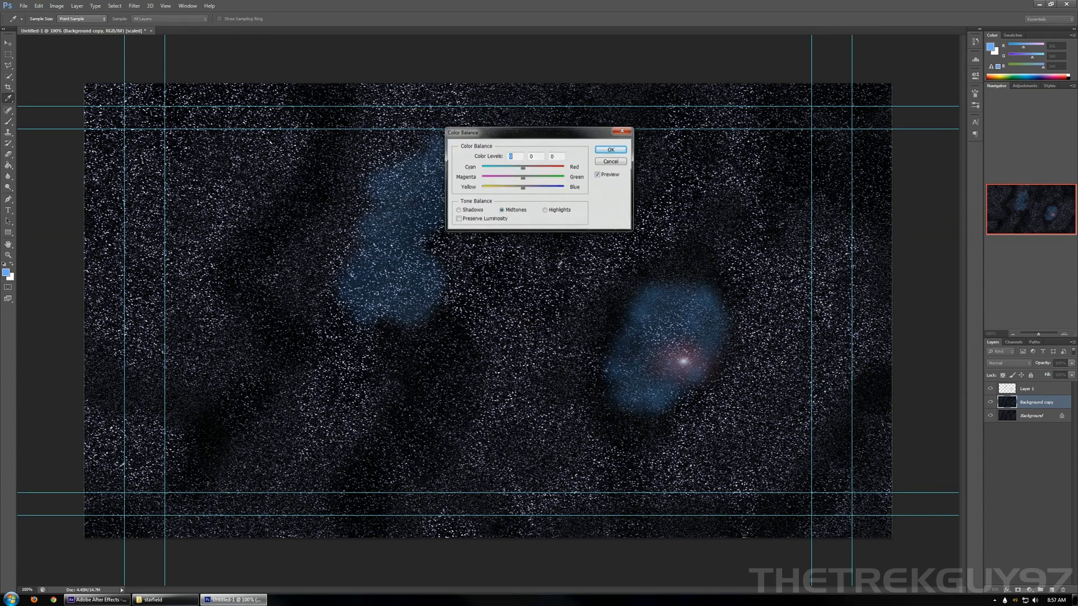
pyautogui.moveTo(523, 187)
pyautogui.mouseDown()
pyautogui.moveTo(545, 187)
pyautogui.moveTo(535, 190)
pyautogui.mouseUp()
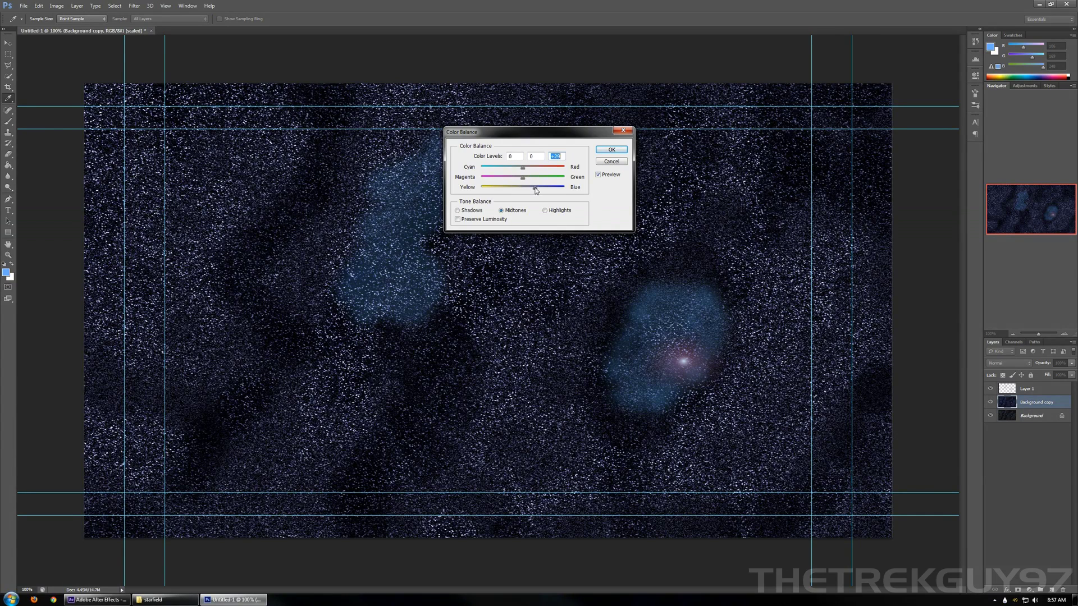
pyautogui.click(611, 150)
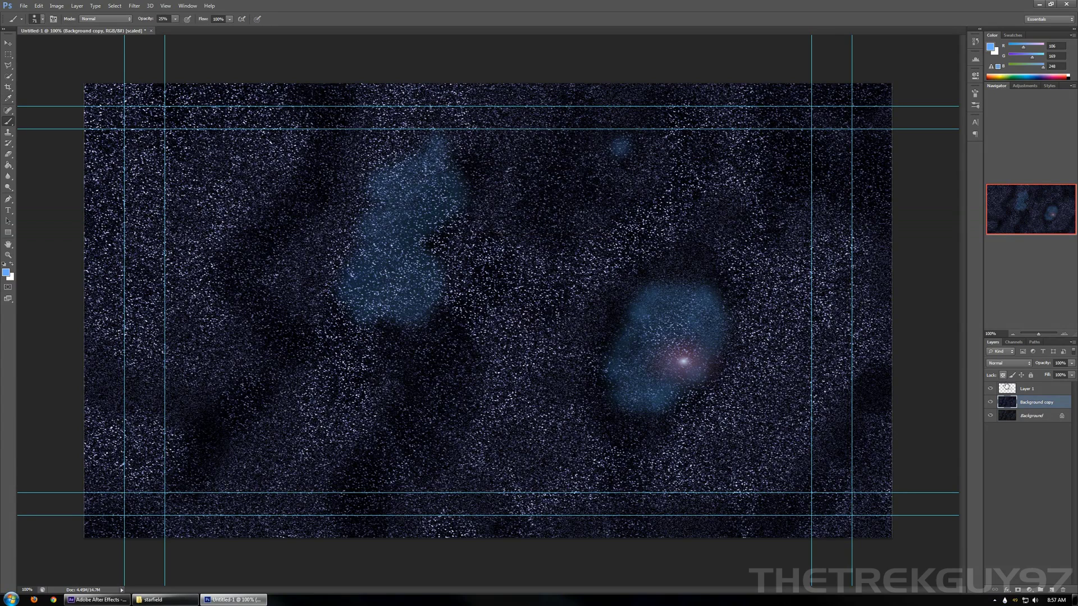
# - Try reapplying the last Lens Flare to Layer 1, nudge the result, and undo both changes
pyautogui.click(1022, 389)
pyautogui.click(134, 5)
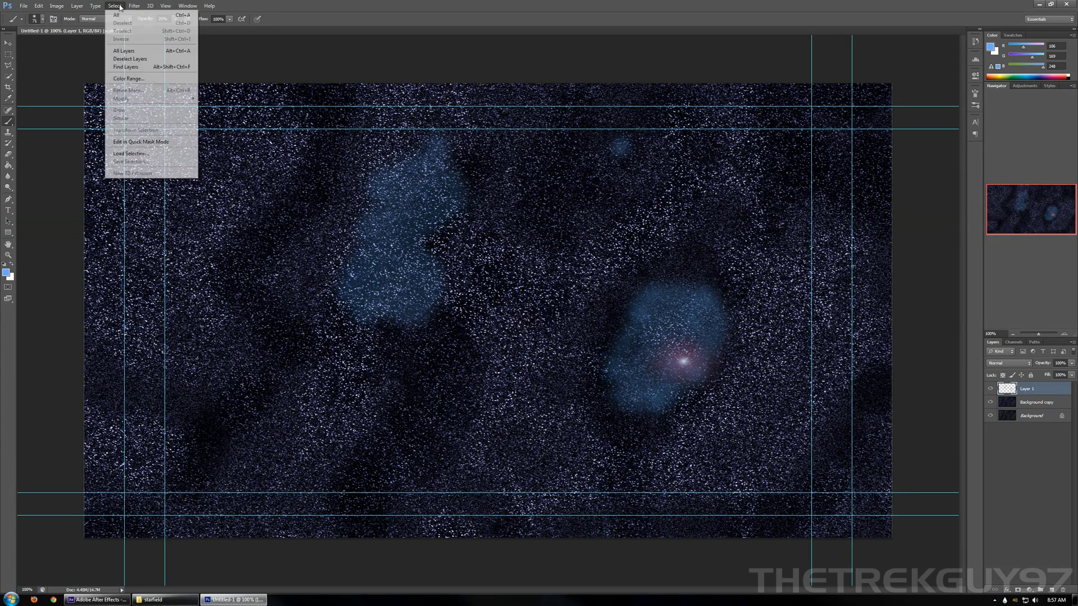
pyautogui.click(141, 15)
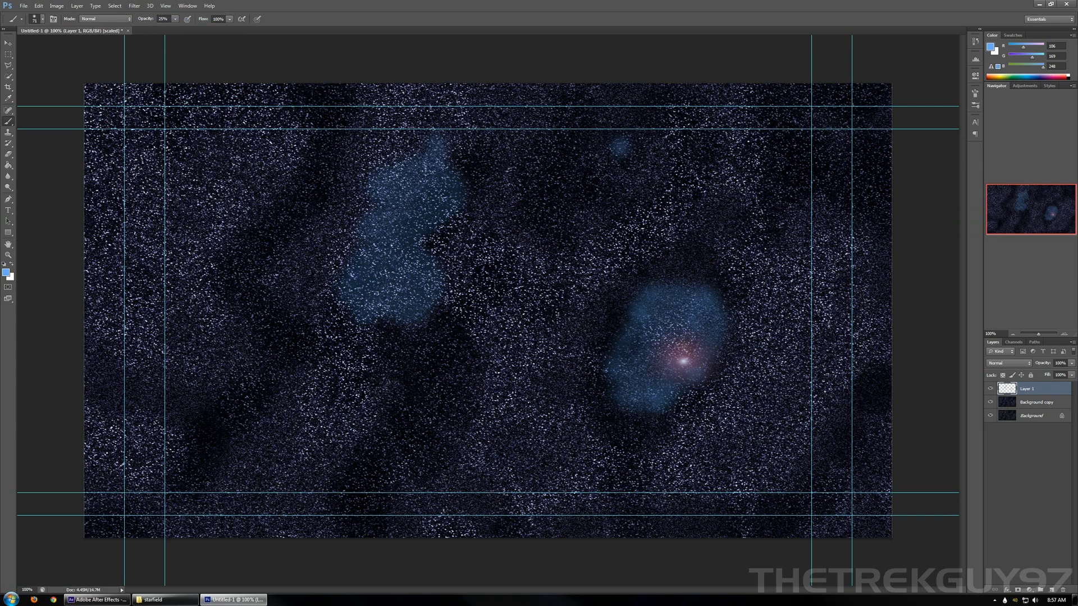
pyautogui.moveTo(693, 369); pyautogui.dragTo(694, 367)
pyautogui.click(39, 6)
pyautogui.moveTo(55, 12)
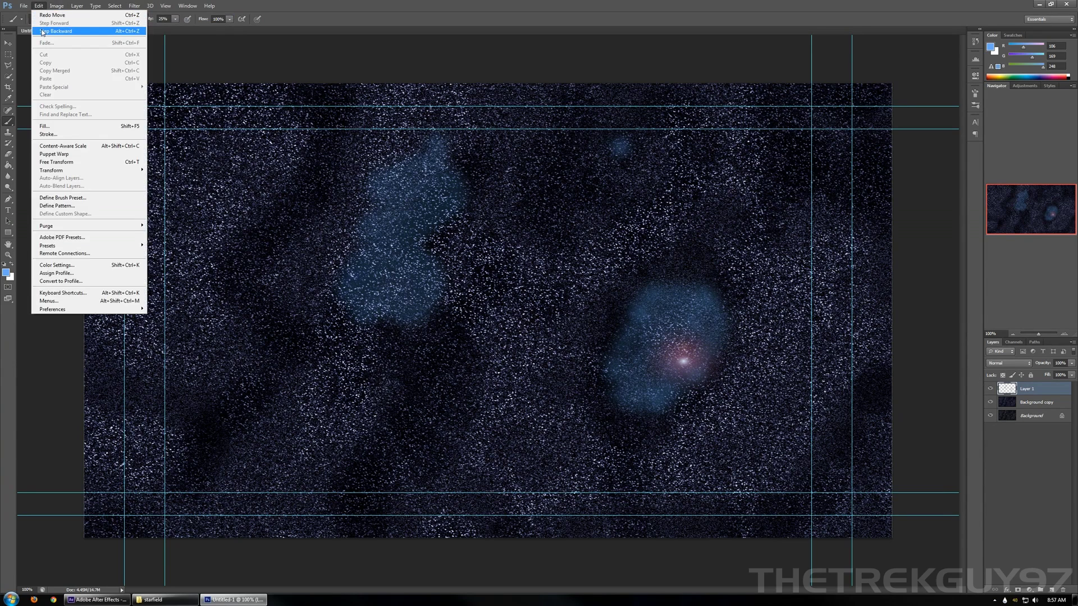
pyautogui.click(42, 32)
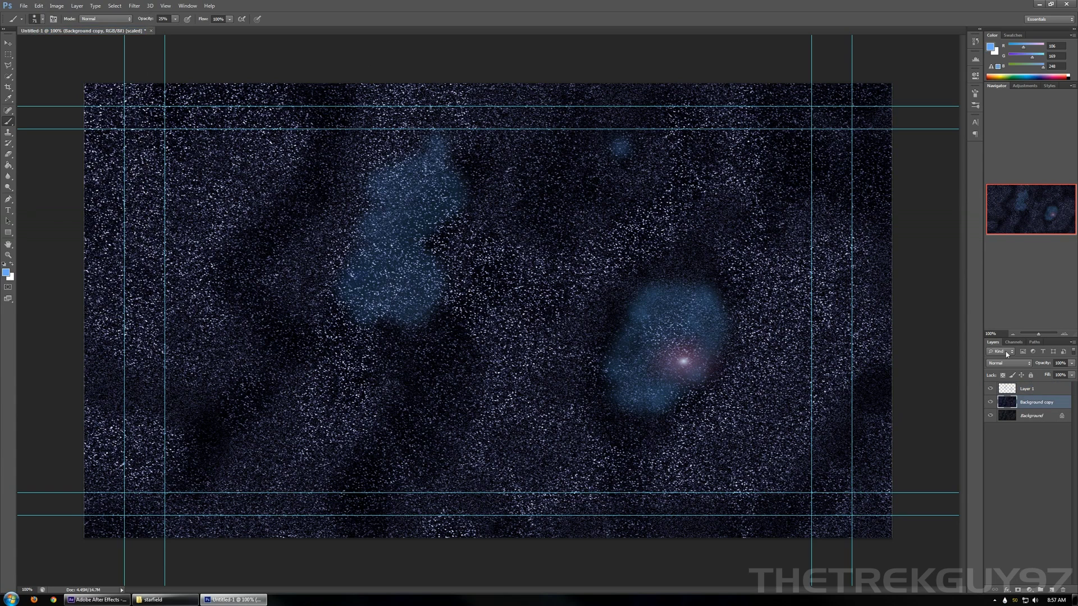
# - Set the blending mode of Layer 1, which holds the clouds, to Screen
pyautogui.click(1026, 469)
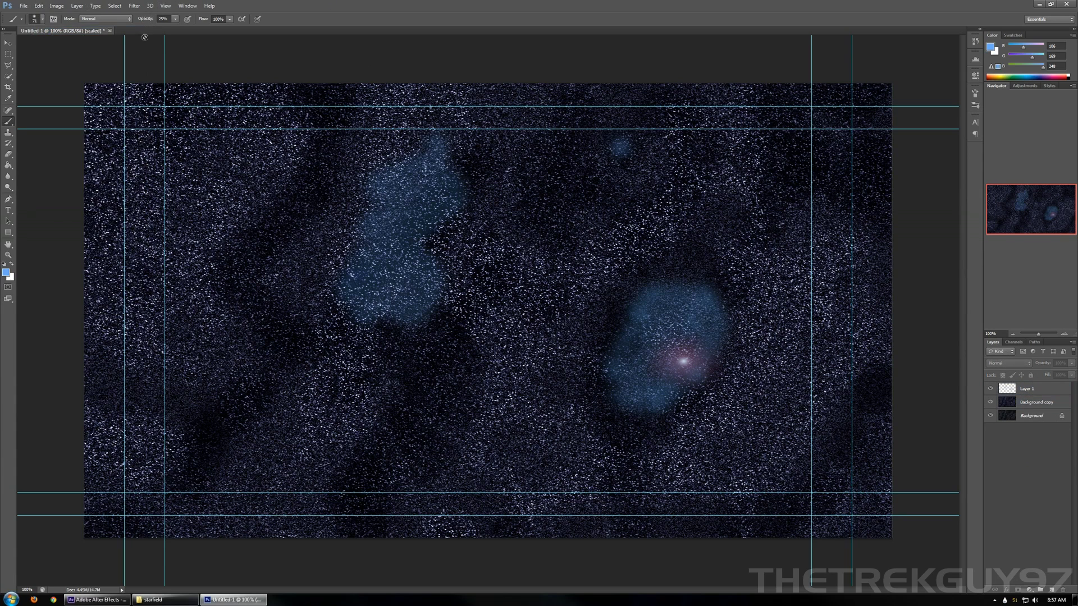
pyautogui.click(1030, 388)
pyautogui.click(1007, 364)
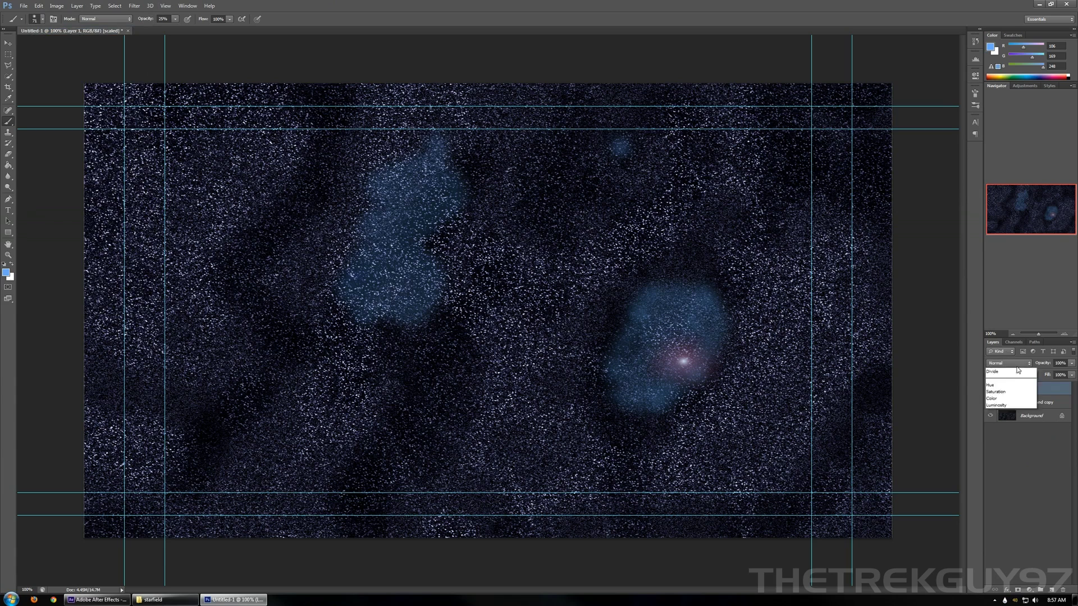
pyautogui.click(1008, 439)
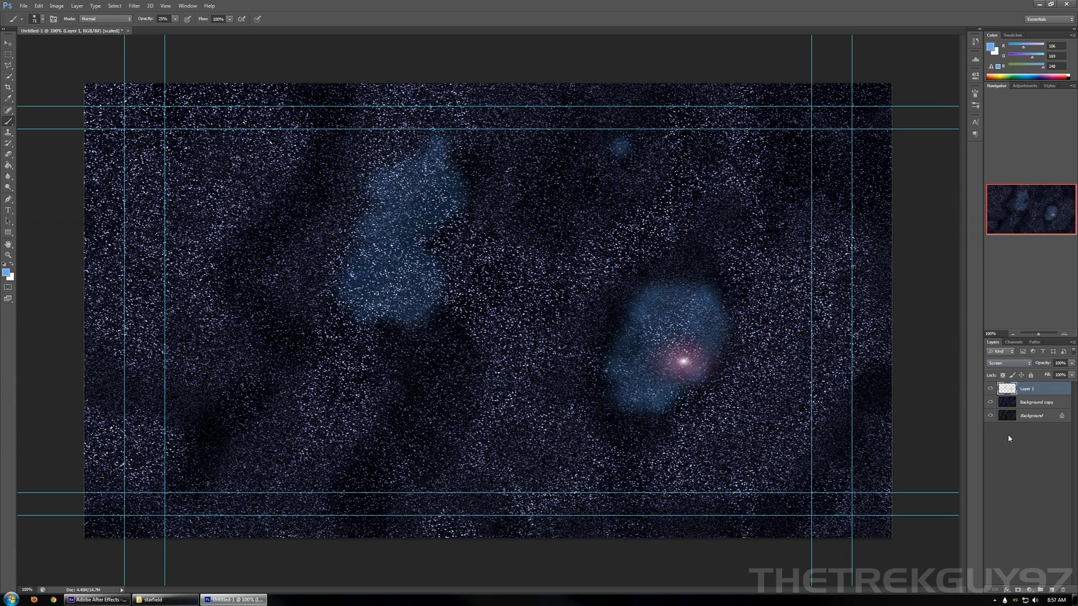
# - Select the Background copy, check its visibility by hiding and showing it, and hide the original Background layer
pyautogui.click(1030, 408)
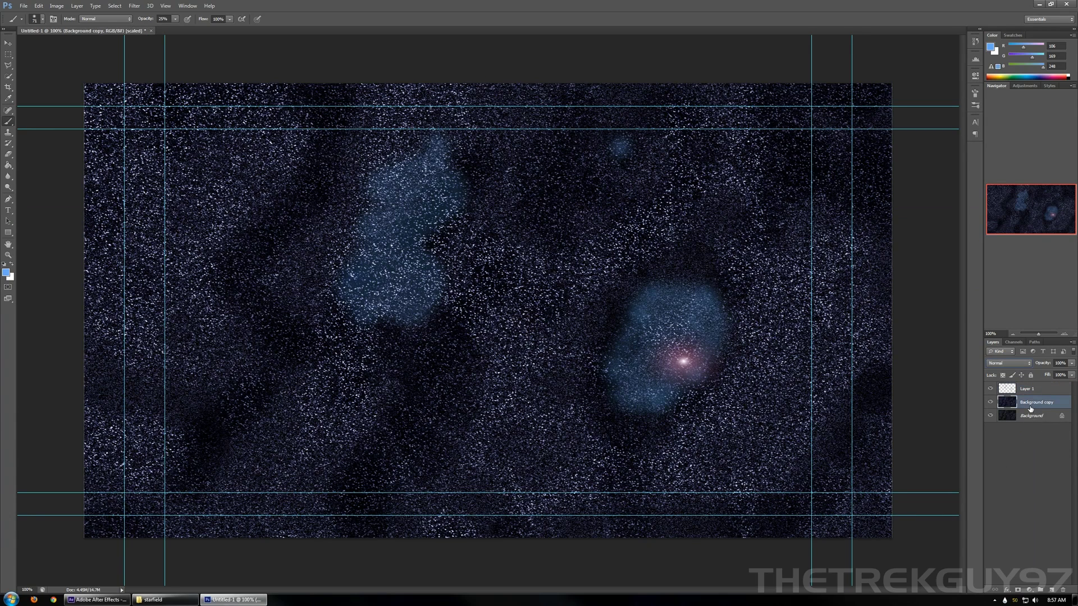
pyautogui.click(990, 402)
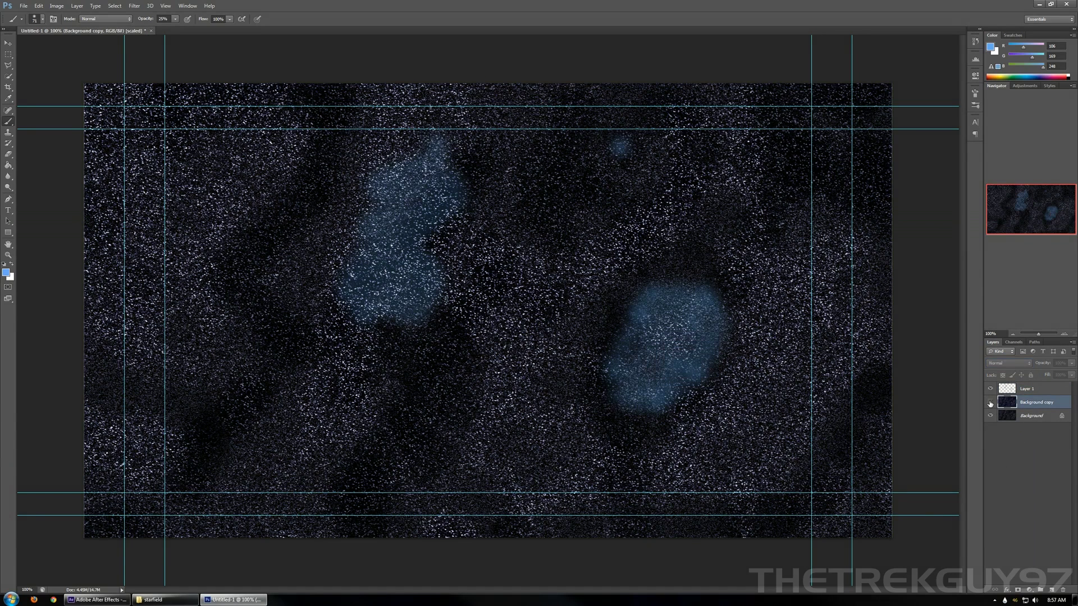
pyautogui.click(990, 402)
pyautogui.click(991, 416)
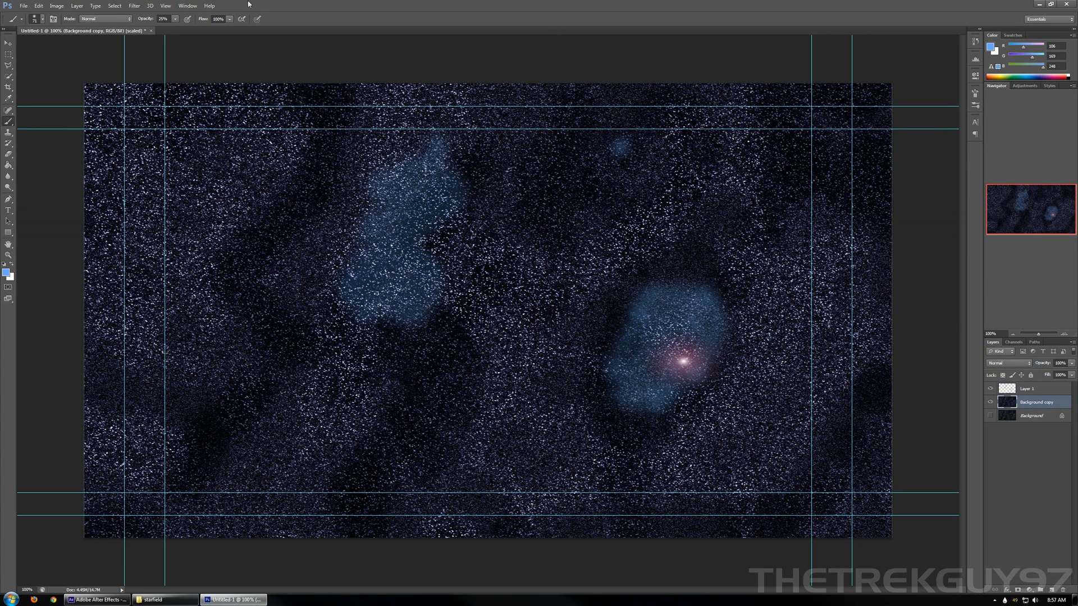
# - Try reapplying the last Lens Flare to the Background copy and undo it
pyautogui.click(134, 6)
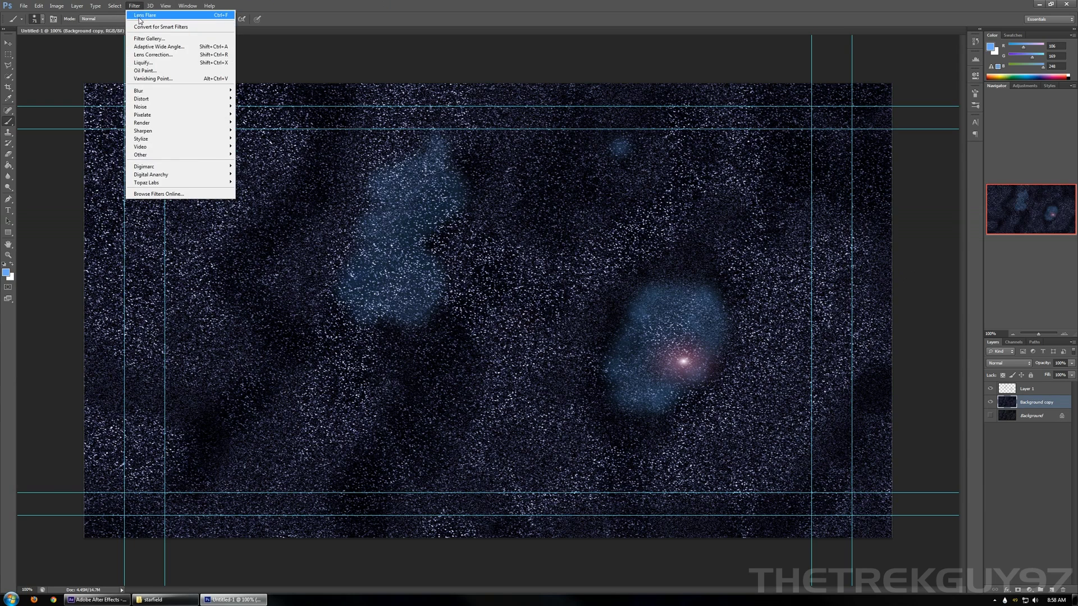
pyautogui.click(145, 15)
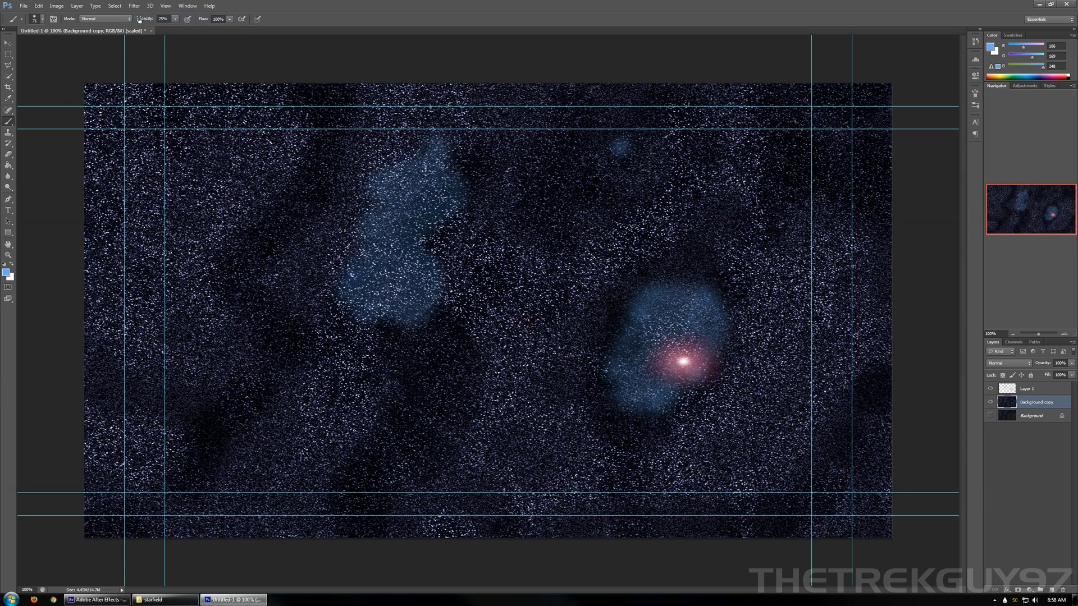
pyautogui.hotkey('ctrl', 'z')
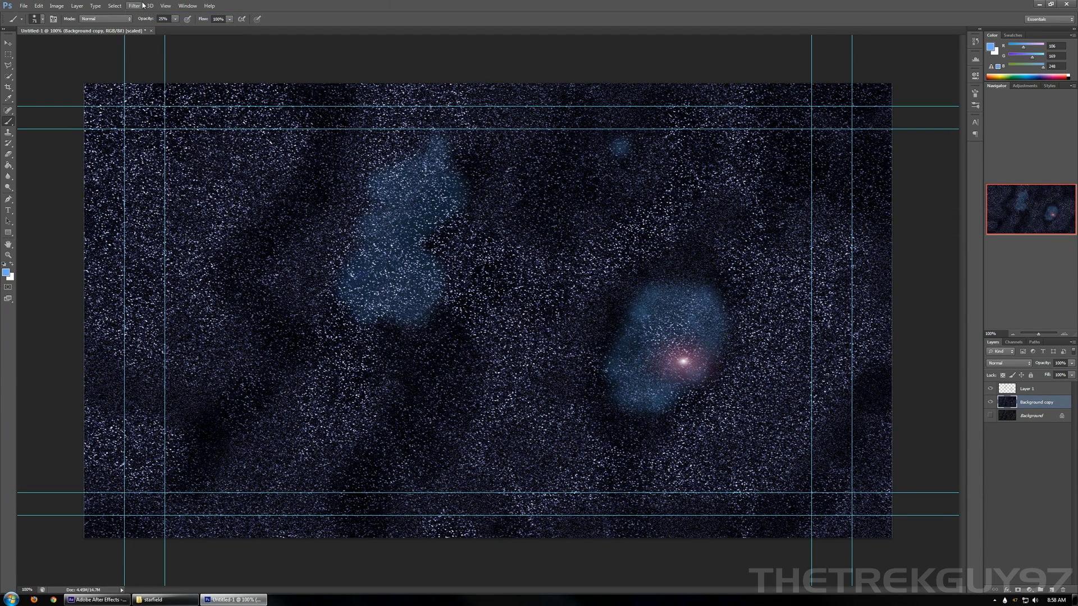
# - Render a 105mm Prime Lens Flare at 18% brightness on the Background copy, inside the upper part of the right cloud
pyautogui.click(142, 6)
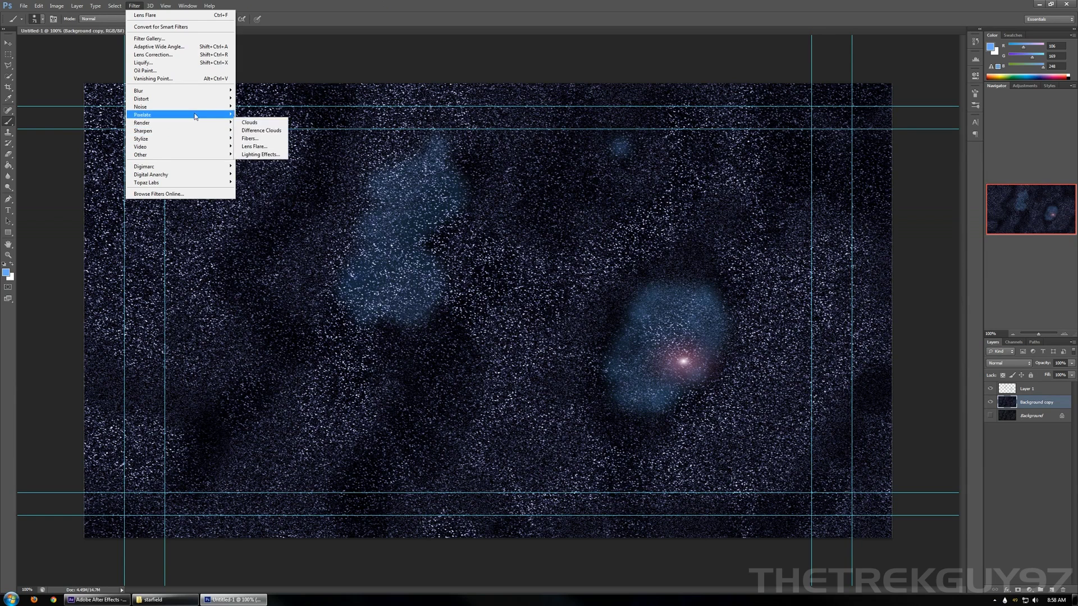
pyautogui.click(267, 147)
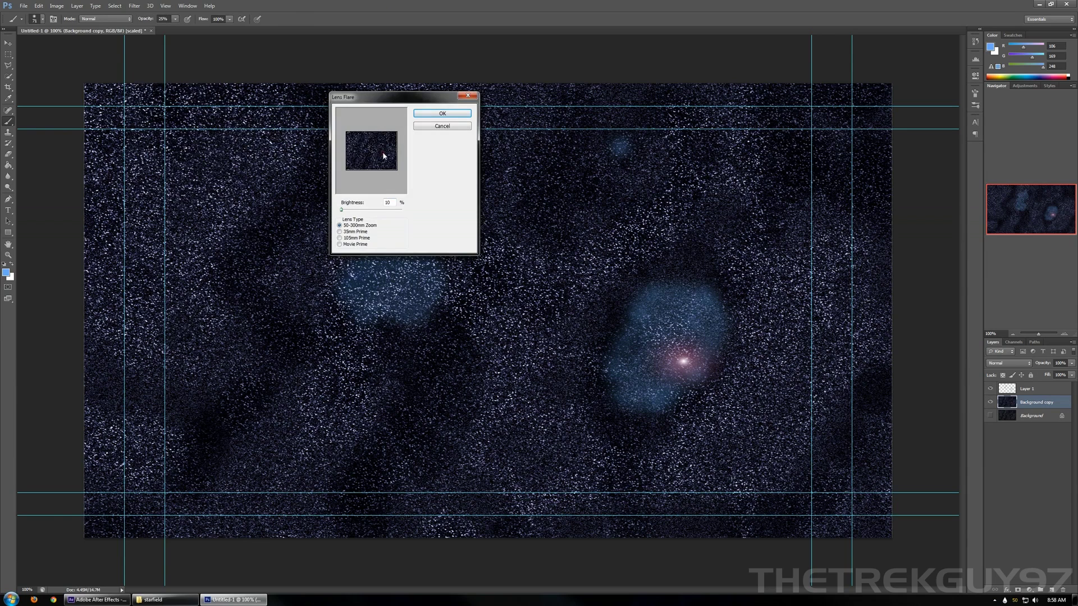
pyautogui.moveTo(341, 211); pyautogui.dragTo(343, 211)
pyautogui.click(340, 232)
pyautogui.click(340, 238)
pyautogui.click(424, 115)
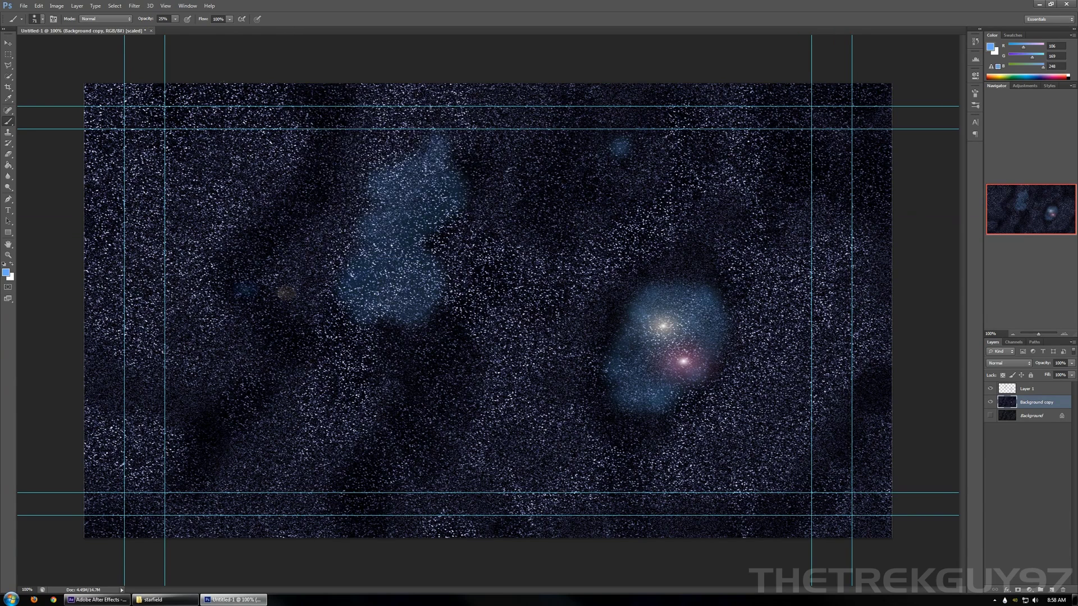
pyautogui.click(1023, 391)
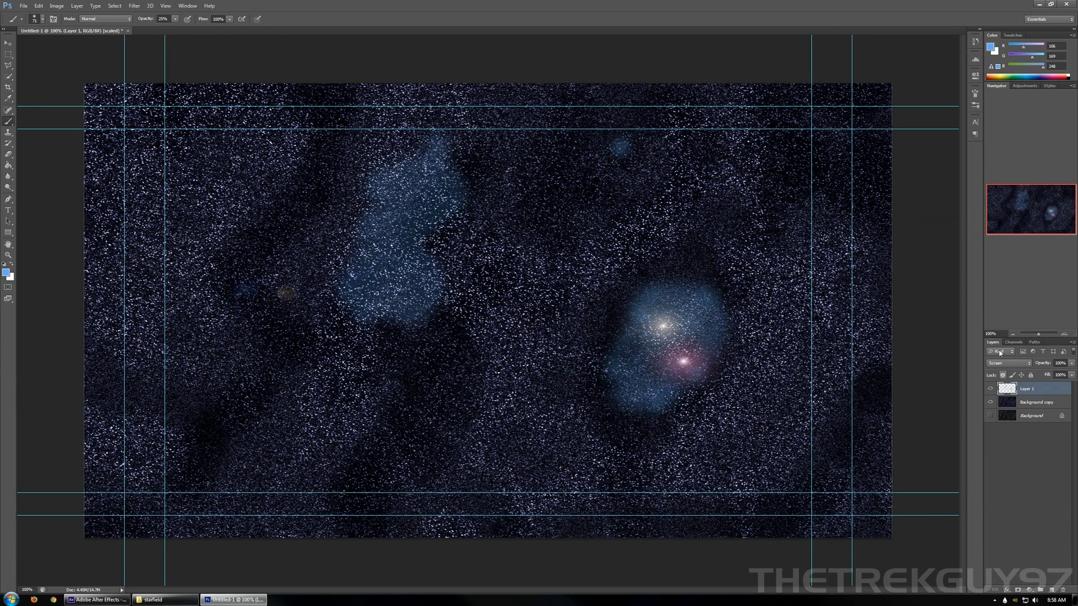
pyautogui.click(130, 6)
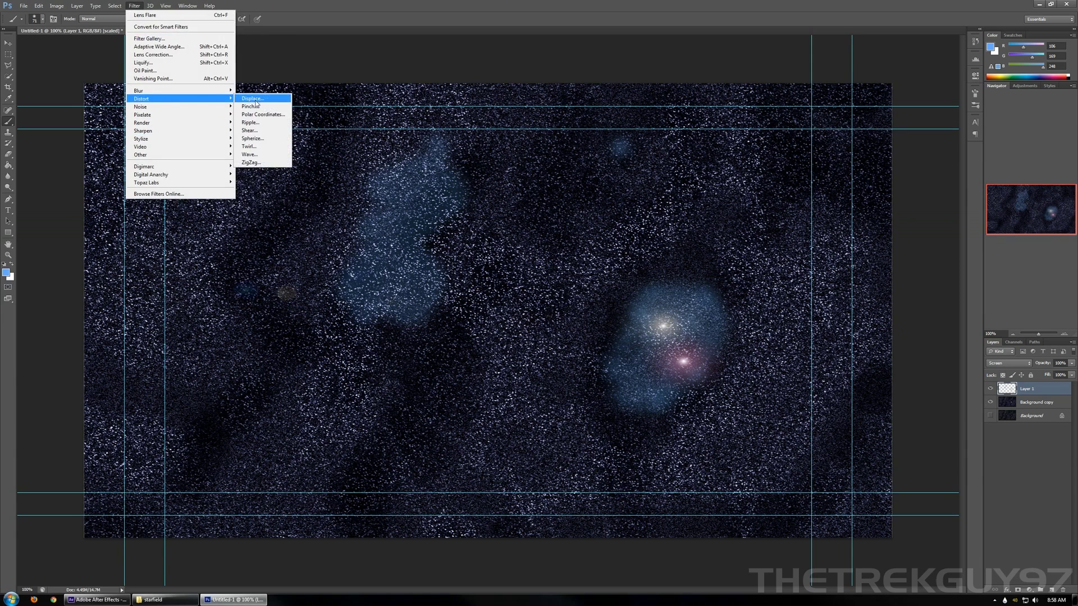
pyautogui.moveTo(213, 90)
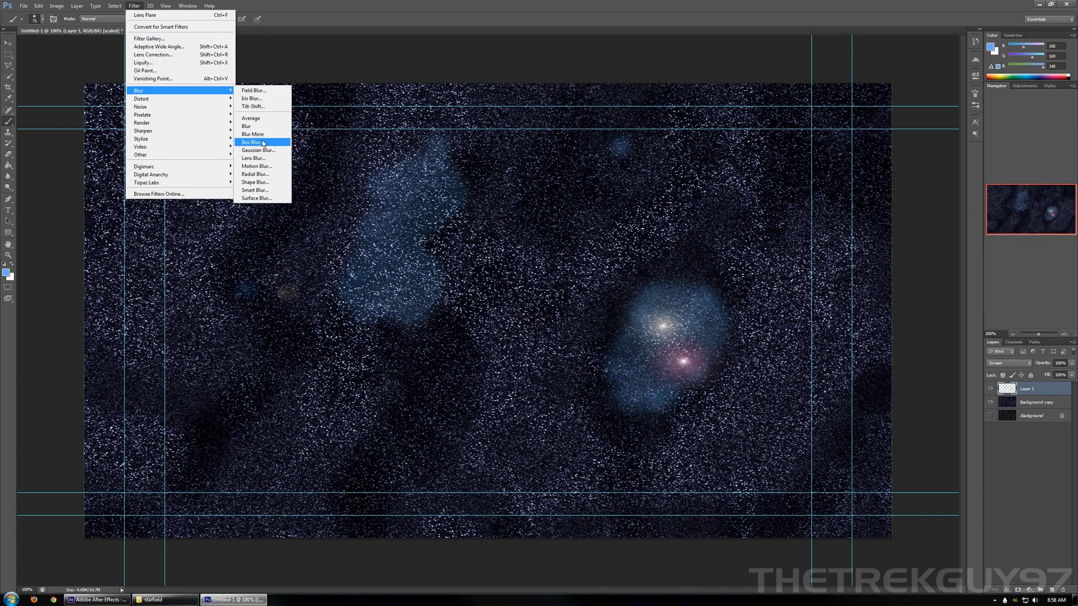
pyautogui.click(259, 175)
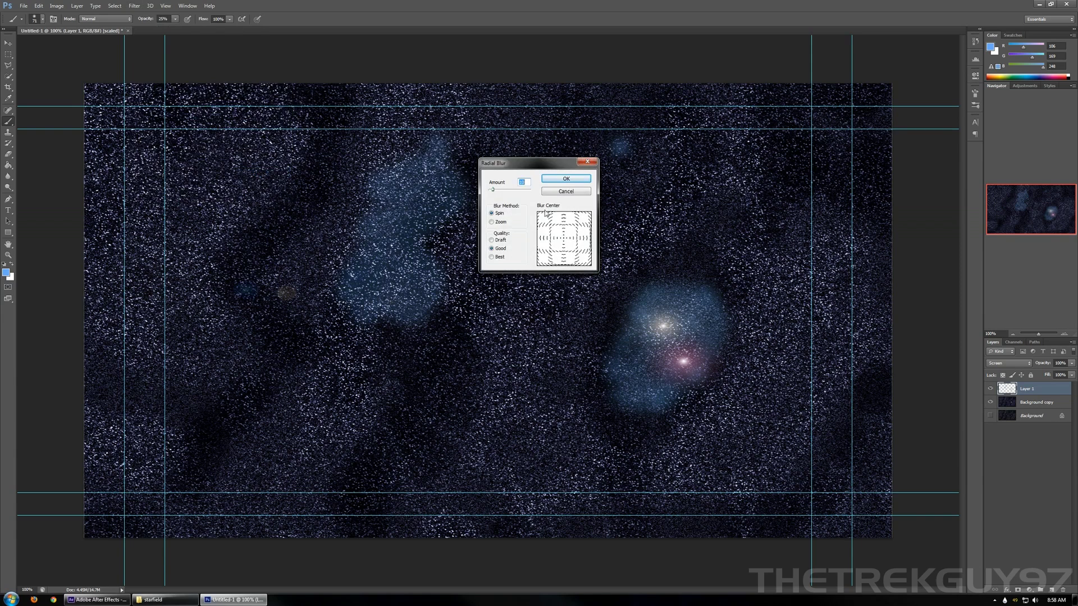
pyautogui.click(573, 192)
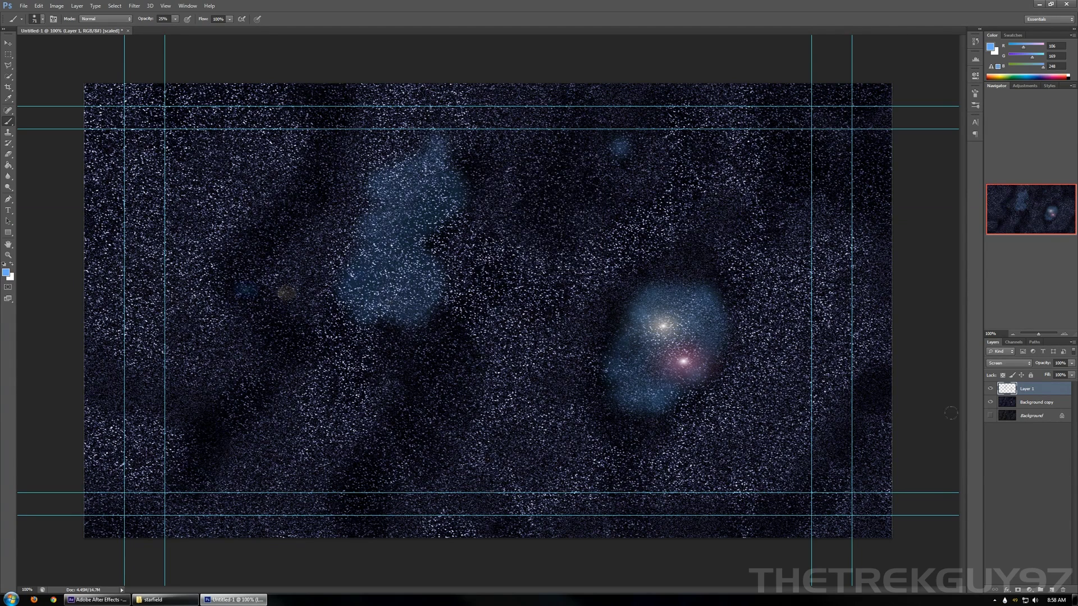
pyautogui.click(150, 5)
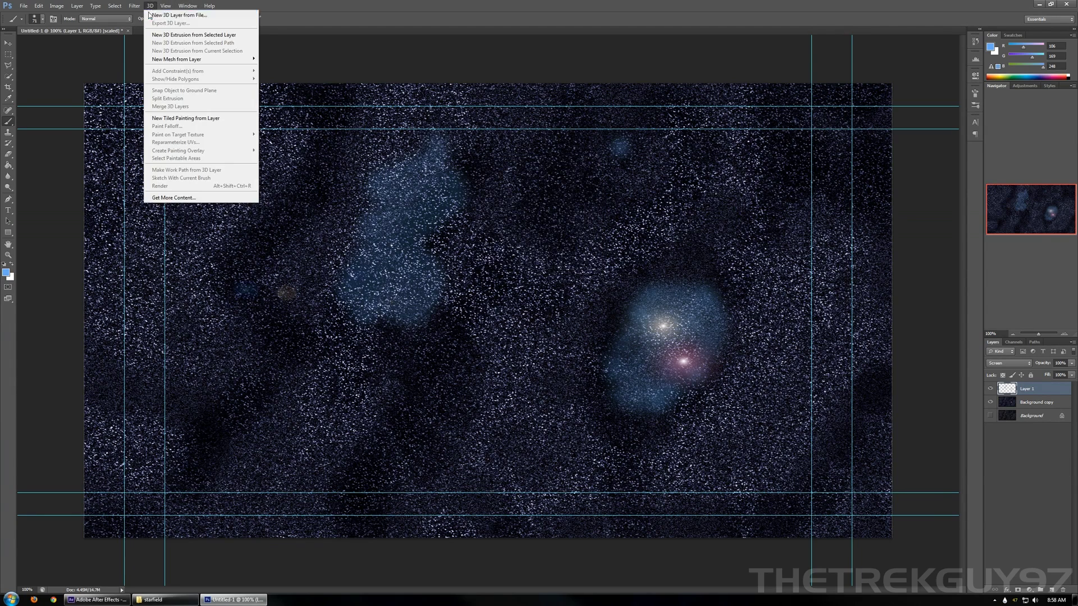
pyautogui.moveTo(149, 149)
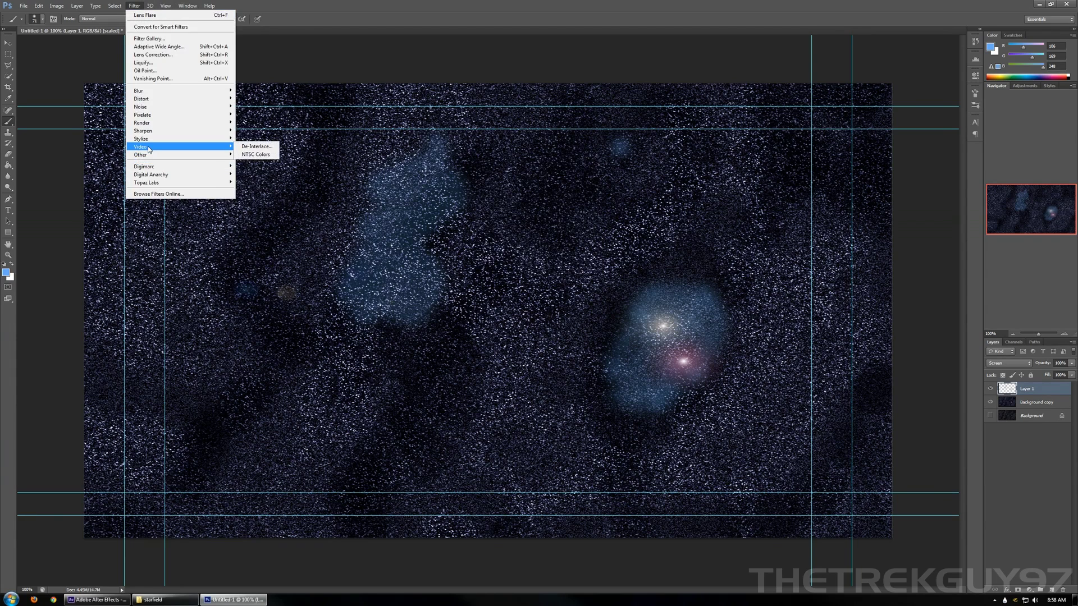
pyautogui.press('Escape')
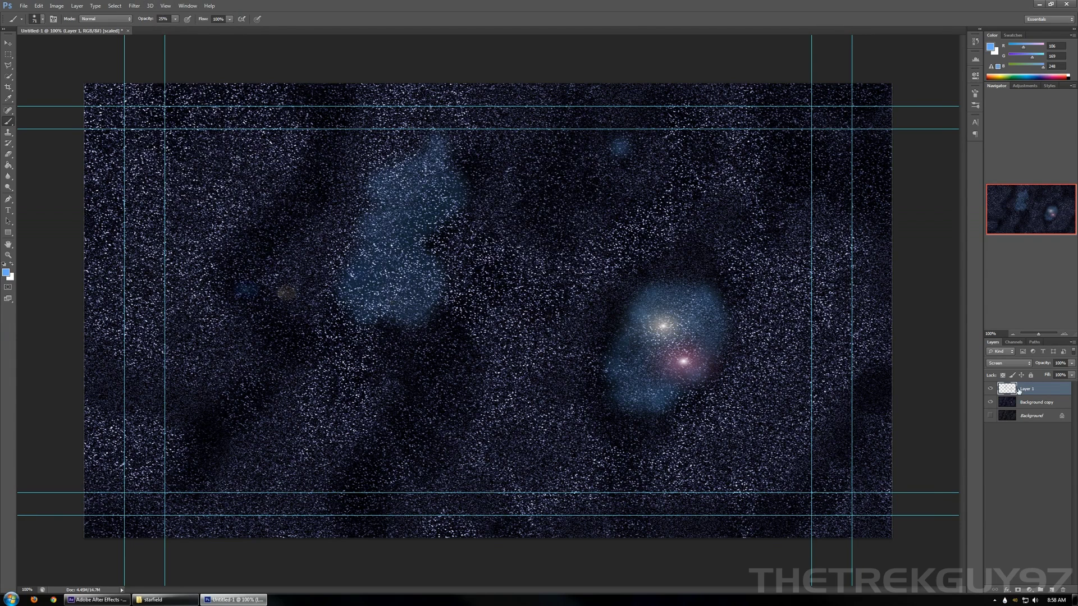
pyautogui.rightClick(1021, 392)
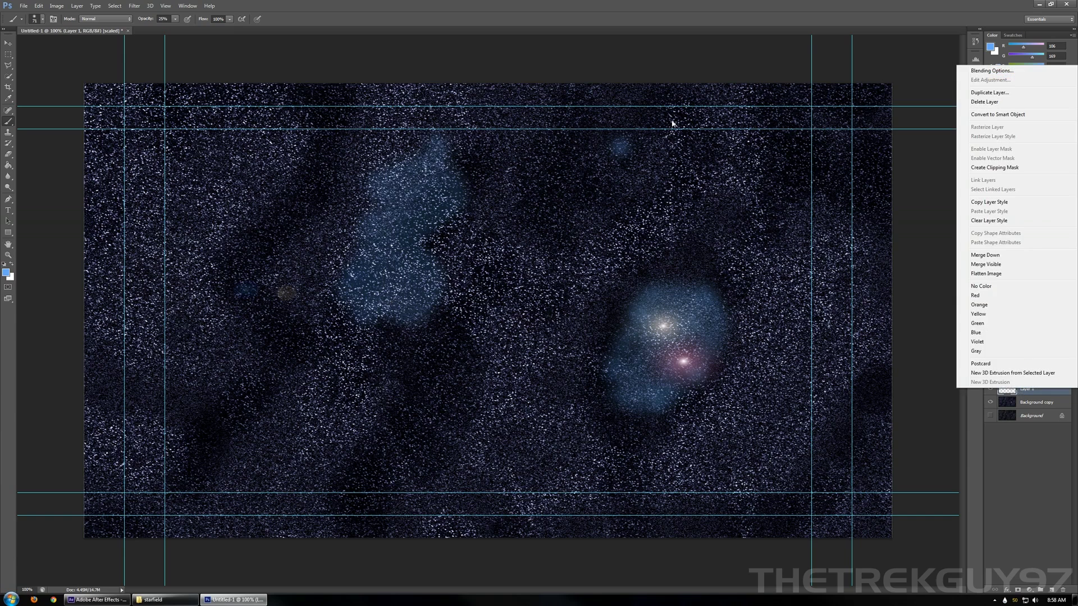
pyautogui.click(77, 11)
# - Create a new blank layer above Layer 1 with Normal mode and 100% opacity
pyautogui.click(77, 7)
pyautogui.moveTo(107, 11)
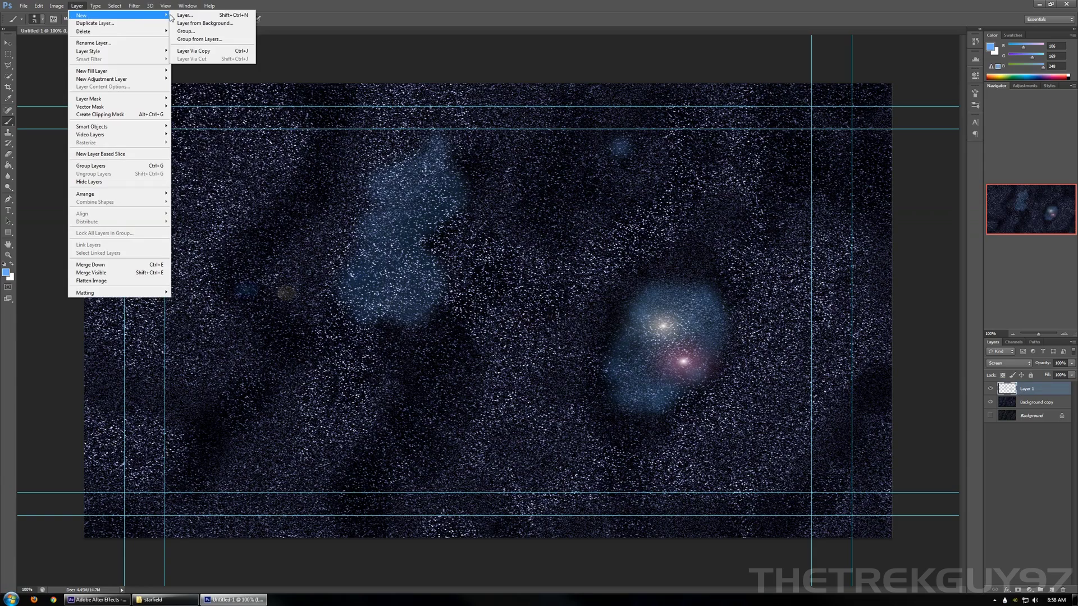
pyautogui.click(183, 15)
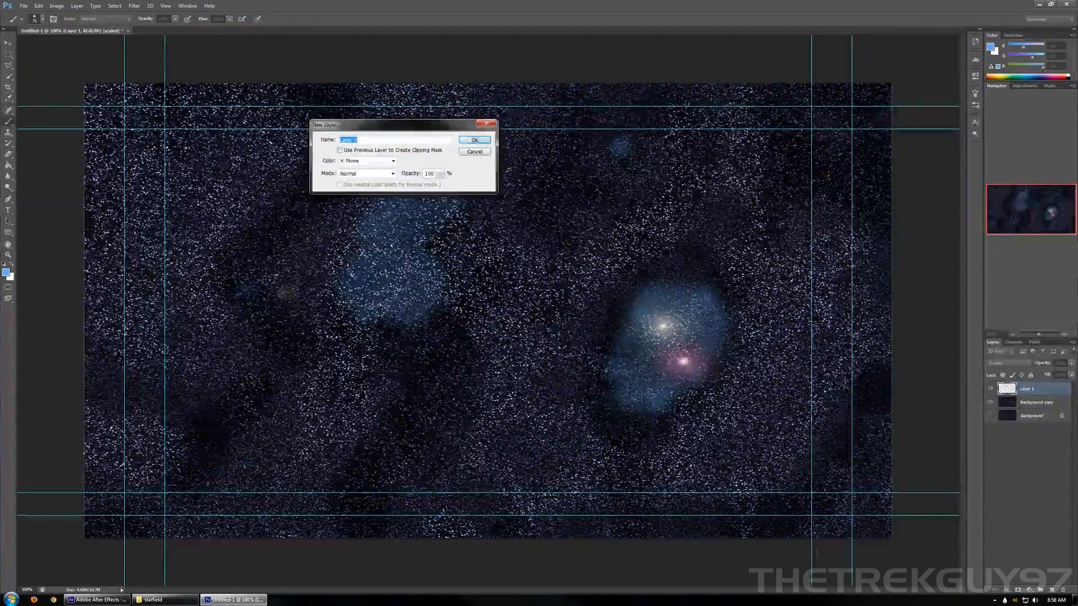
pyautogui.click(474, 141)
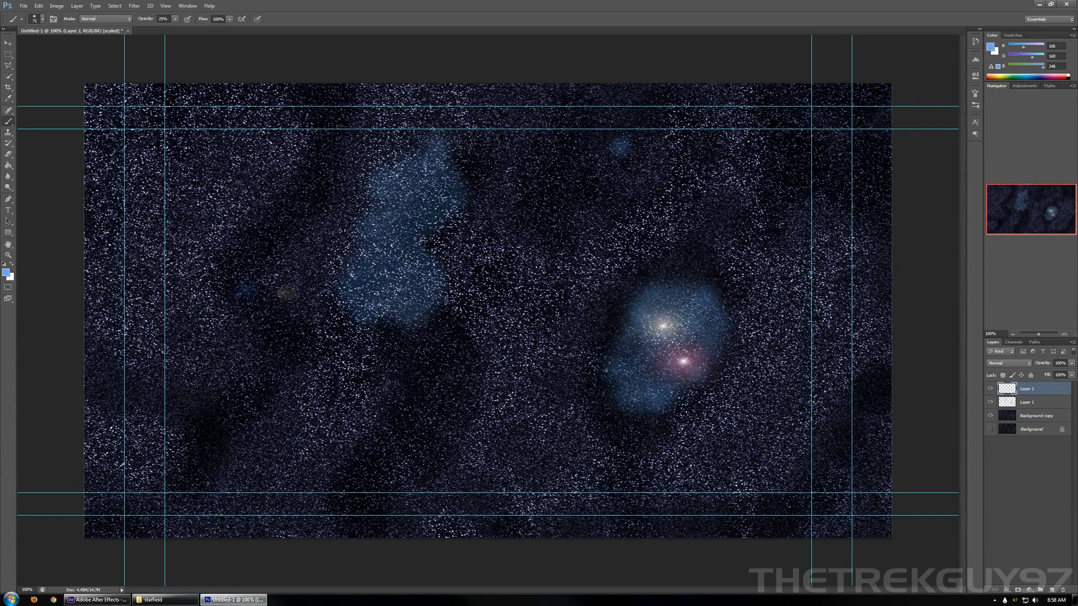
# - Set the foreground color to a muted purple, about RGB 134, 109, 145
pyautogui.click(990, 49)
pyautogui.moveTo(351, 131)
pyautogui.mouseDown()
pyautogui.moveTo(337, 123)
pyautogui.moveTo(410, 150)
pyautogui.moveTo(317, 165)
pyautogui.mouseUp()
pyautogui.click(409, 139)
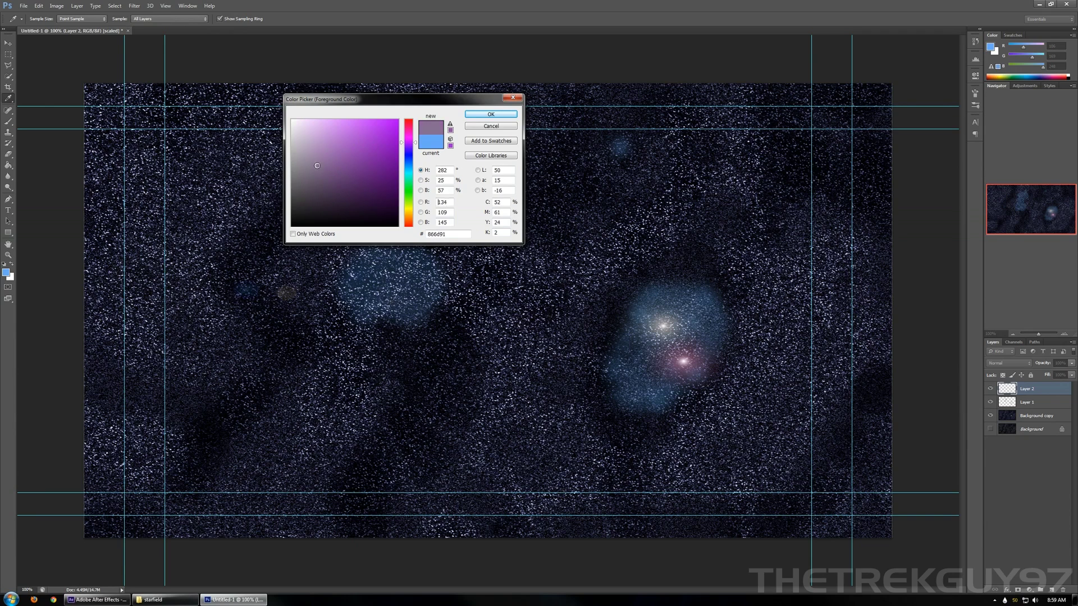
pyautogui.click(490, 114)
# - Raise the brush opacity to roughly half and paint a purple cloud over the lower-left corner of the starfield on Layer 2
pyautogui.press('b')
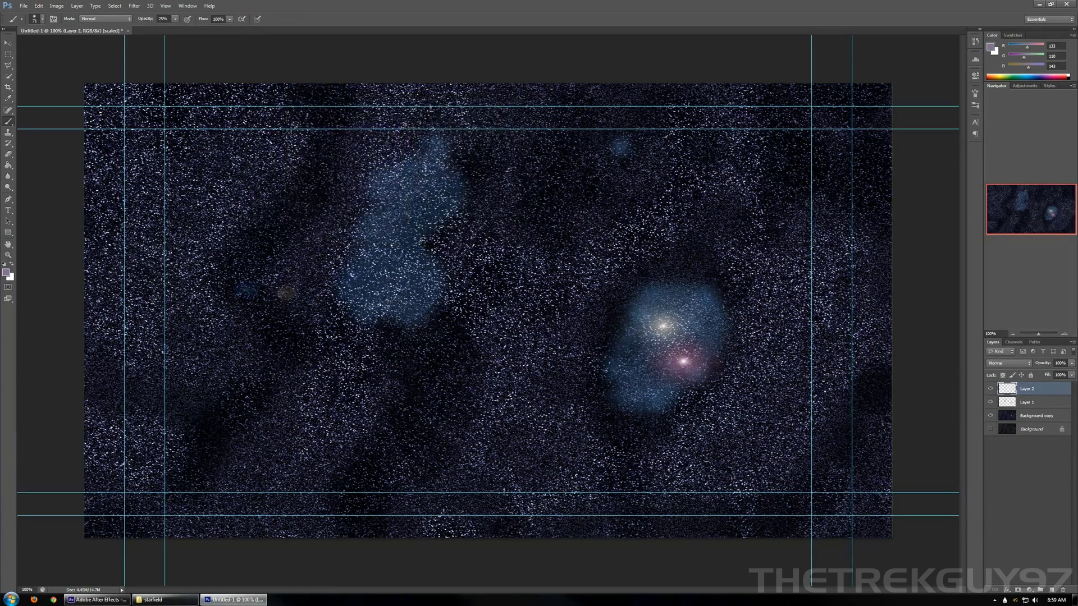
pyautogui.moveTo(90, 431); pyautogui.dragTo(130, 516)
pyautogui.click(174, 19)
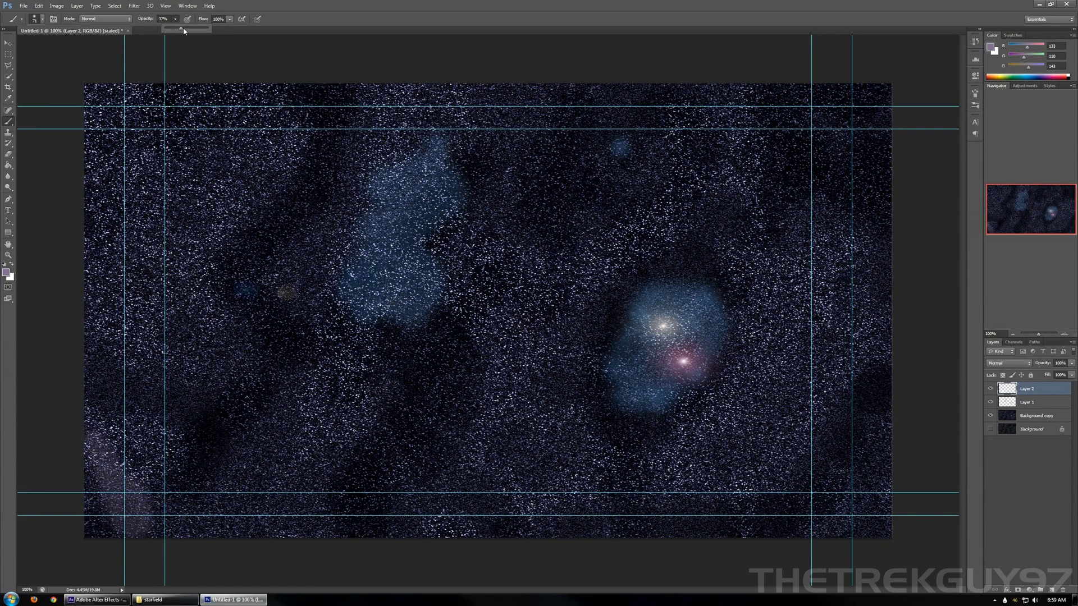
pyautogui.click(237, 4)
pyautogui.moveTo(112, 460)
pyautogui.mouseDown()
pyautogui.moveTo(129, 499)
pyautogui.moveTo(119, 530)
pyautogui.moveTo(91, 528)
pyautogui.moveTo(91, 477)
pyautogui.moveTo(118, 517)
pyautogui.moveTo(93, 514)
pyautogui.moveTo(101, 415)
pyautogui.moveTo(88, 283)
pyautogui.moveTo(82, 411)
pyautogui.moveTo(140, 516)
pyautogui.moveTo(230, 531)
pyautogui.moveTo(146, 505)
pyautogui.mouseUp()
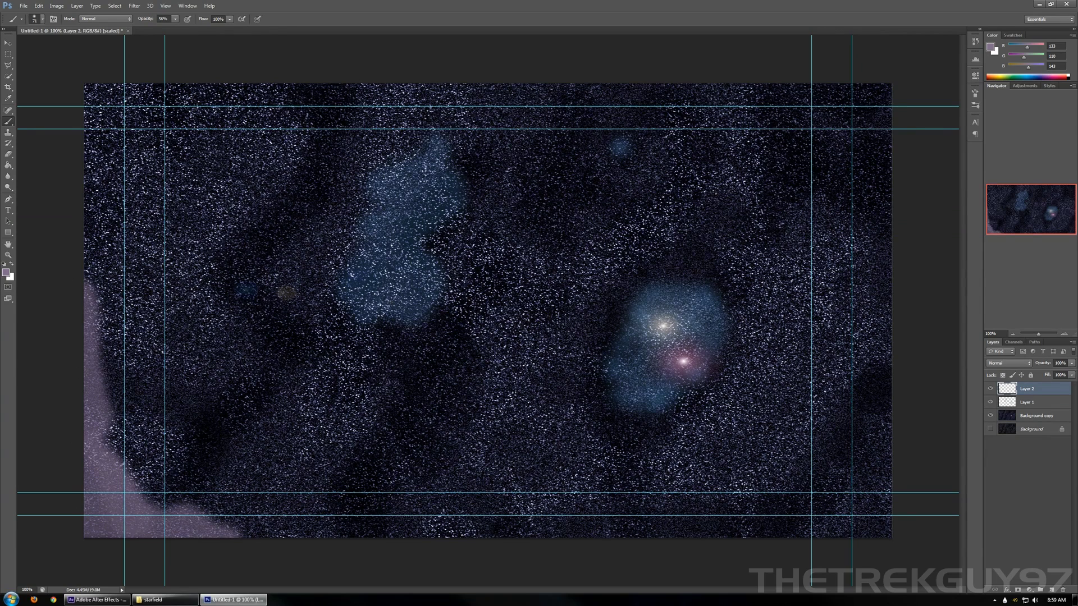
# - Soften the purple cloud on Layer 2 with a Gaussian Blur of about 12 pixels and change the layer's blending mode
pyautogui.click(150, 6)
pyautogui.moveTo(135, 7)
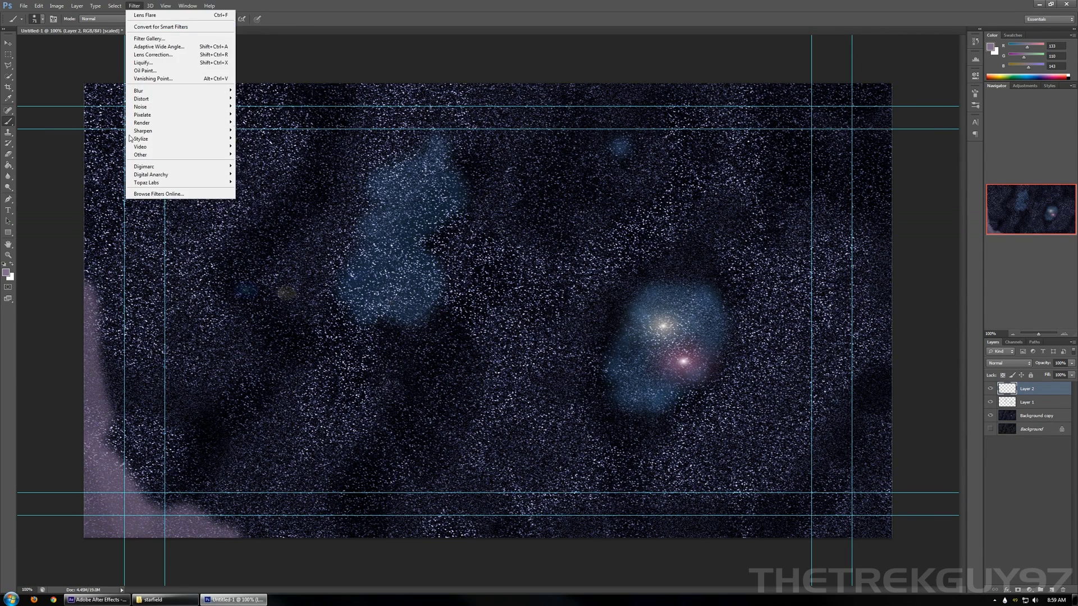
pyautogui.moveTo(156, 91)
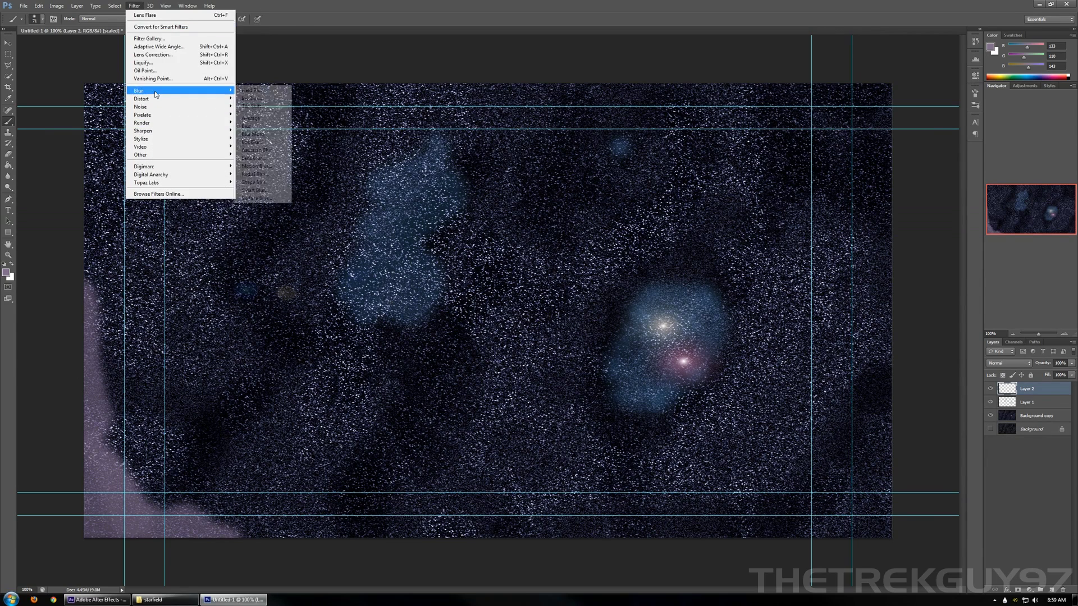
pyautogui.click(273, 151)
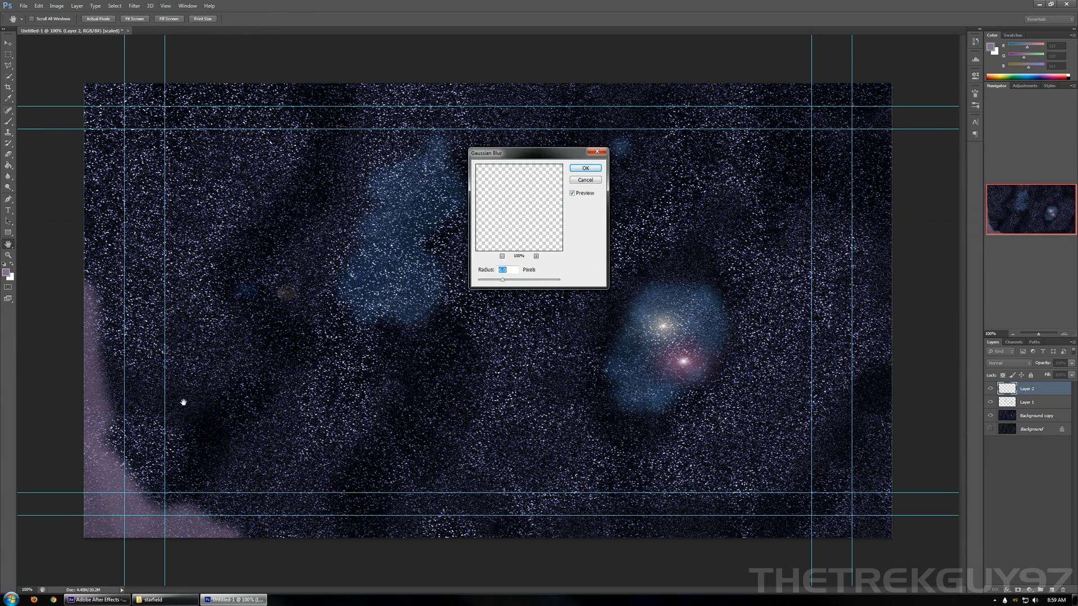
pyautogui.click(502, 256)
pyautogui.click(502, 256)
pyautogui.click(502, 256)
pyautogui.moveTo(502, 280)
pyautogui.mouseDown()
pyautogui.moveTo(534, 284)
pyautogui.moveTo(516, 282)
pyautogui.mouseUp()
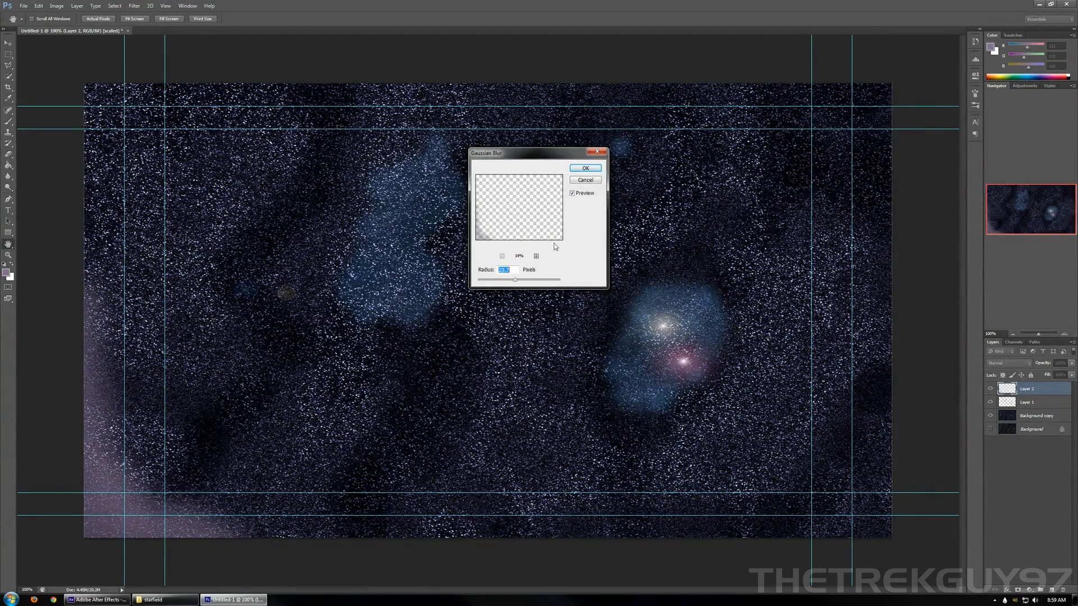
pyautogui.click(595, 167)
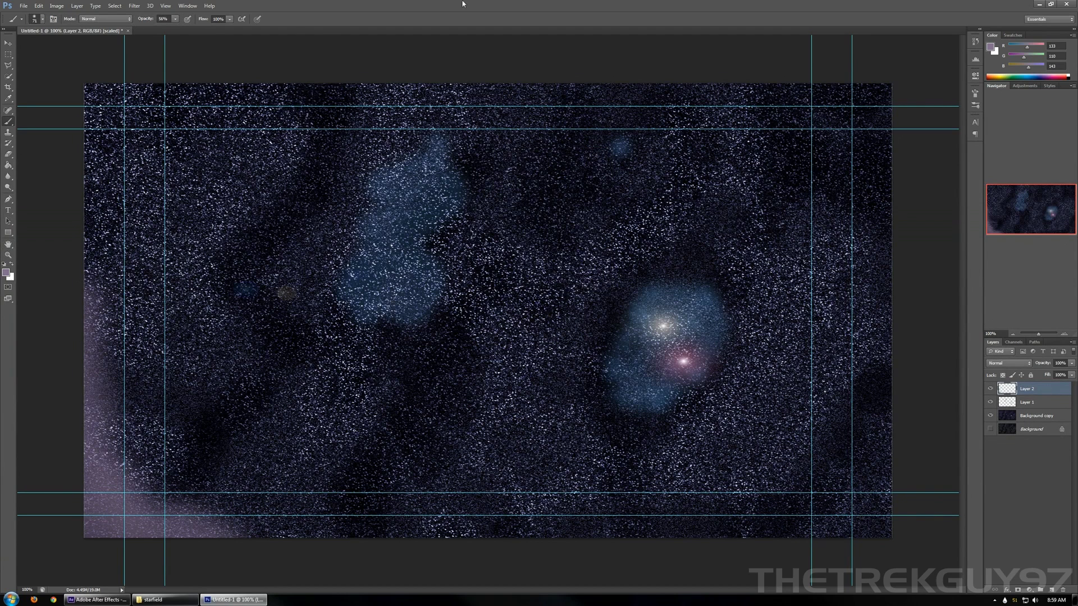
pyautogui.click(1013, 366)
pyautogui.click(1014, 448)
# - Select the Background copy and toggle its and the Background layer's visibility to compare the two starfields
pyautogui.click(1033, 415)
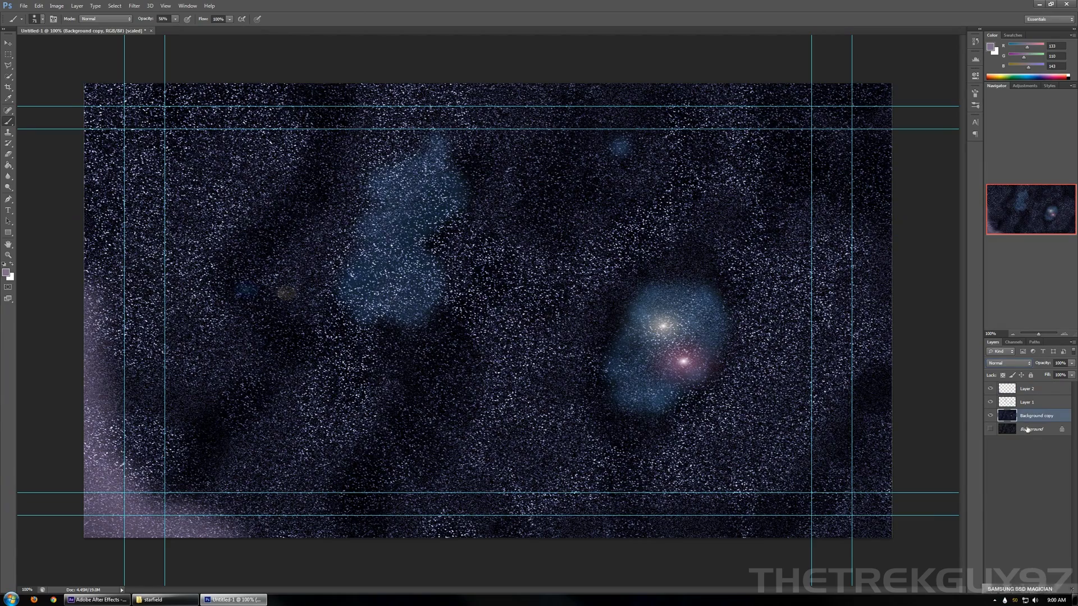
pyautogui.click(990, 416)
pyautogui.click(990, 415)
pyautogui.click(991, 415)
pyautogui.click(990, 415)
pyautogui.click(991, 415)
pyautogui.click(991, 429)
pyautogui.click(990, 416)
pyautogui.click(990, 415)
pyautogui.click(990, 416)
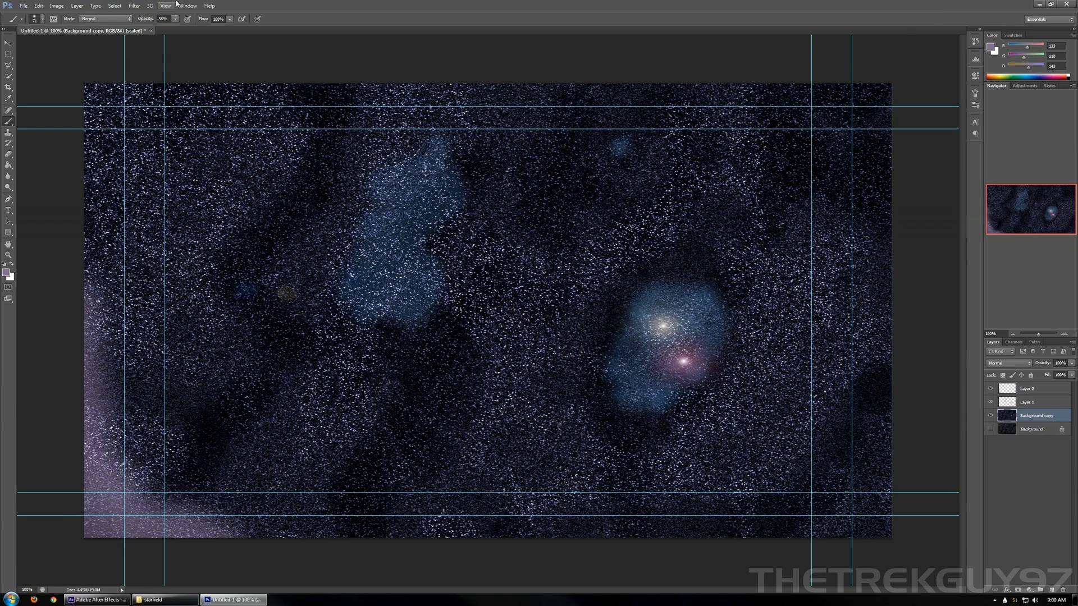
# - Render a small 105mm Prime lens flare on the Background copy, at the lower-right edge of the left blue cloud
pyautogui.click(135, 6)
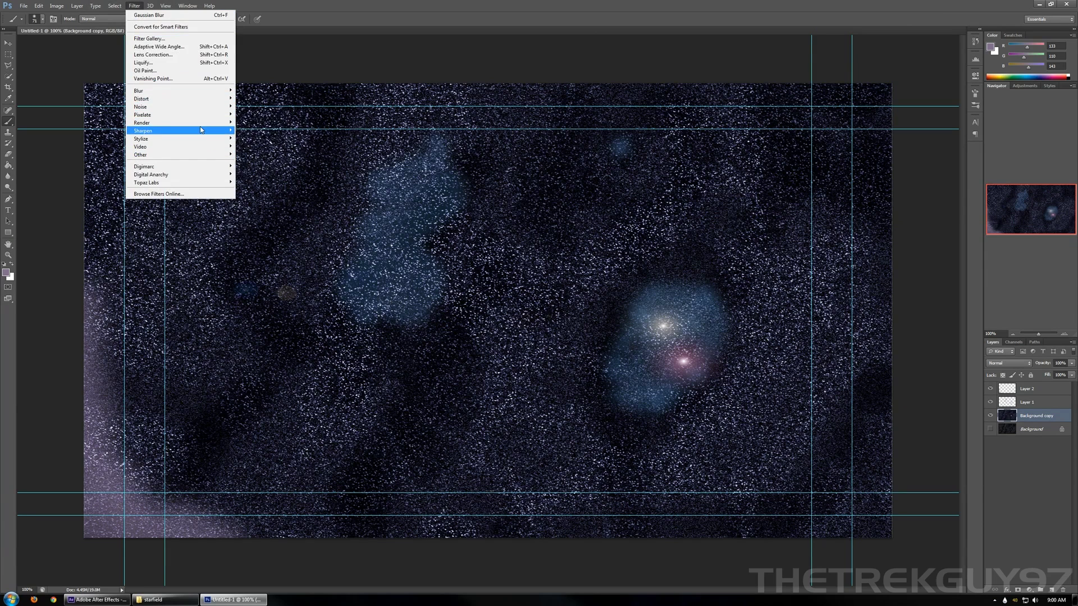
pyautogui.moveTo(201, 129)
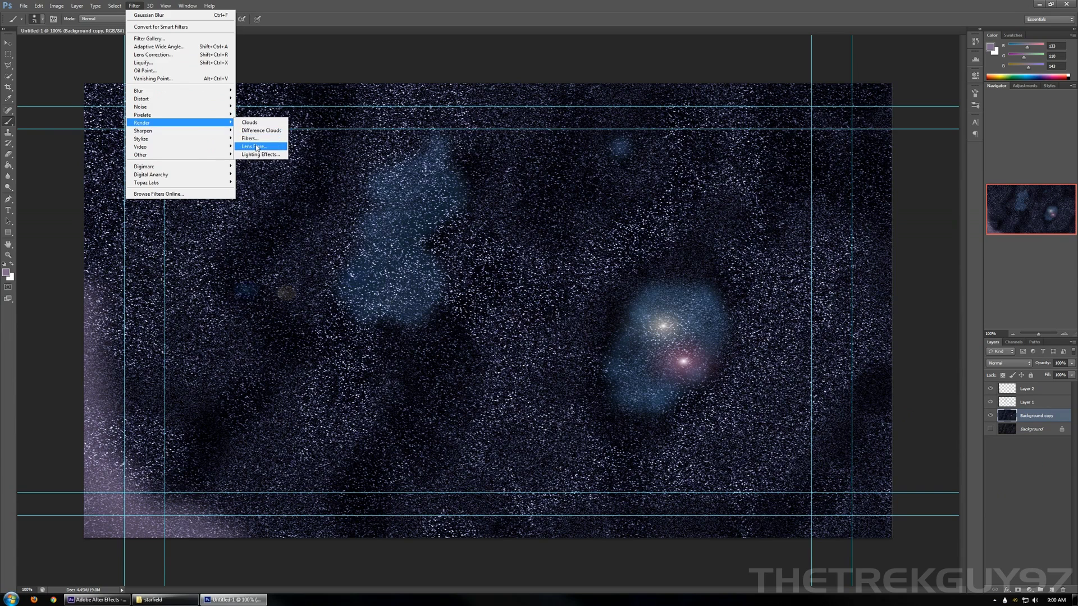
pyautogui.click(256, 148)
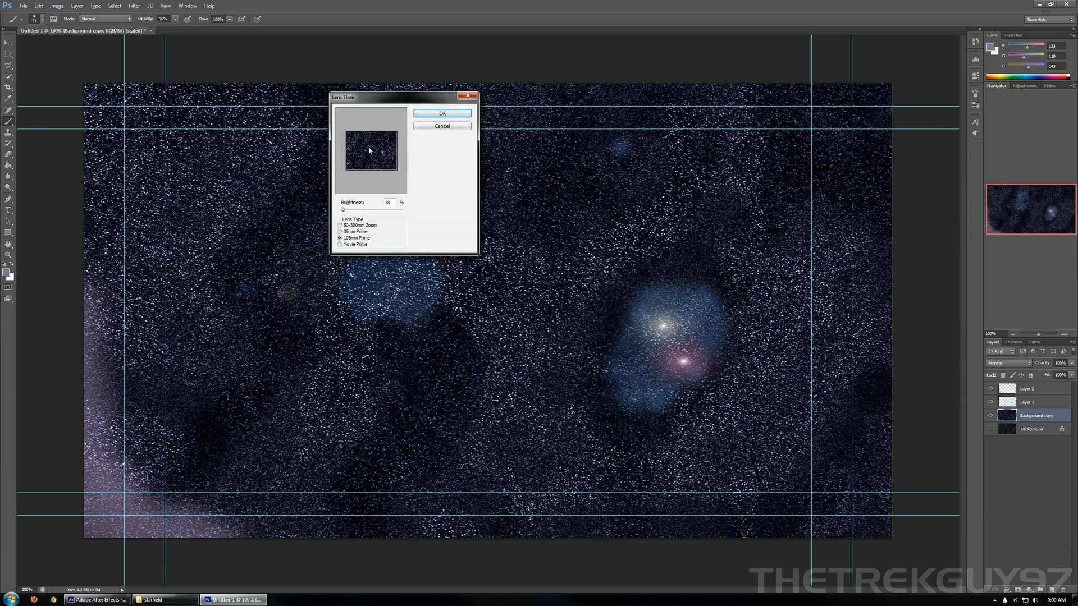
pyautogui.click(431, 117)
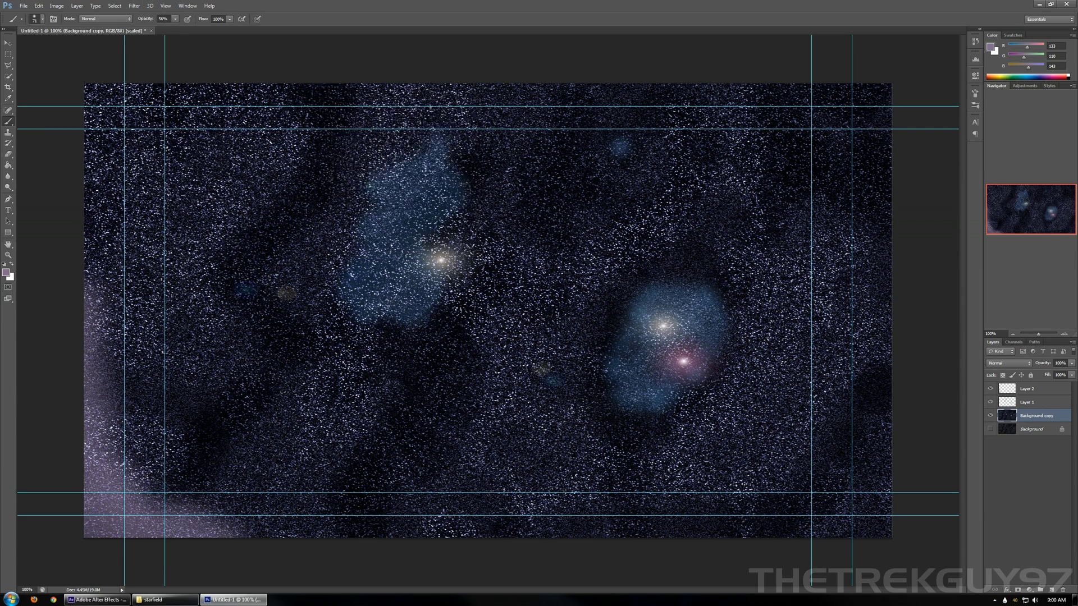
# - Render a 35mm Prime lens flare on the Background copy in the middle of the left blue cloud
pyautogui.click(149, 6)
pyautogui.moveTo(134, 5)
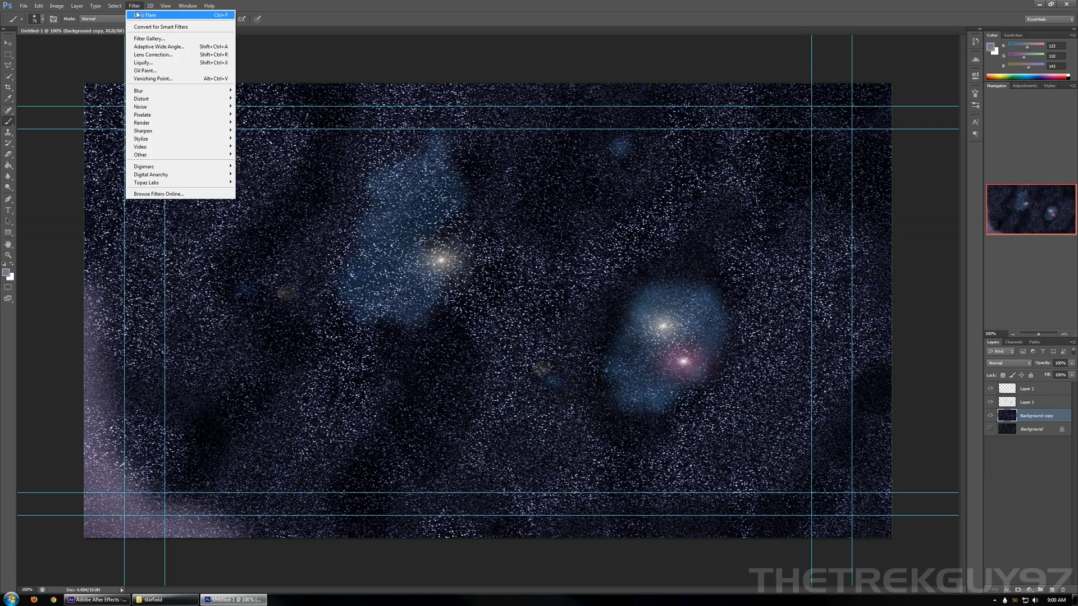
pyautogui.moveTo(153, 141)
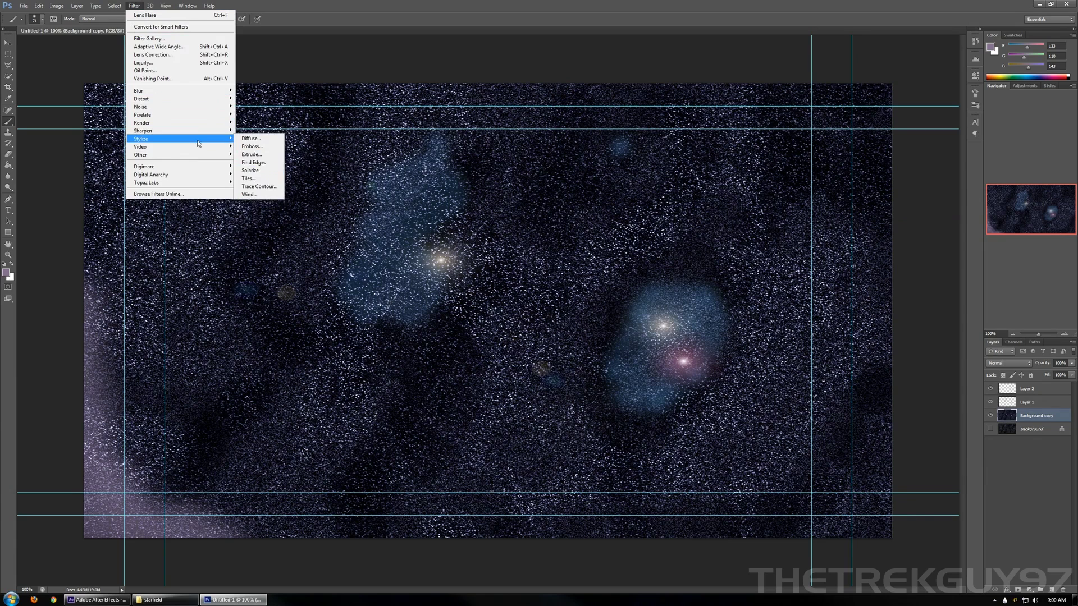
pyautogui.moveTo(196, 122)
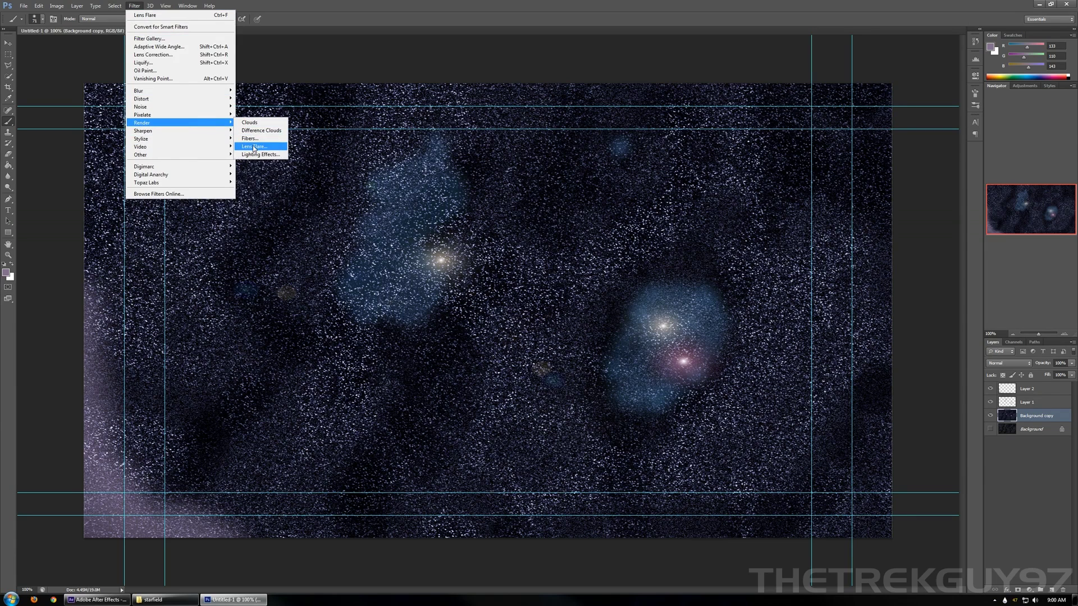
pyautogui.click(254, 148)
pyautogui.click(351, 231)
pyautogui.click(367, 146)
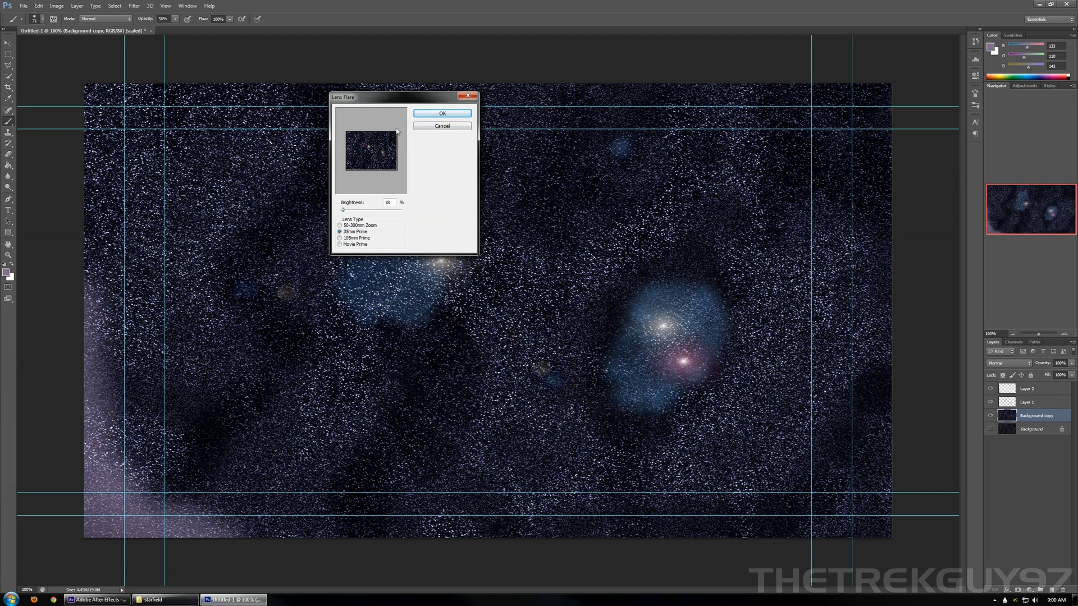
pyautogui.click(419, 115)
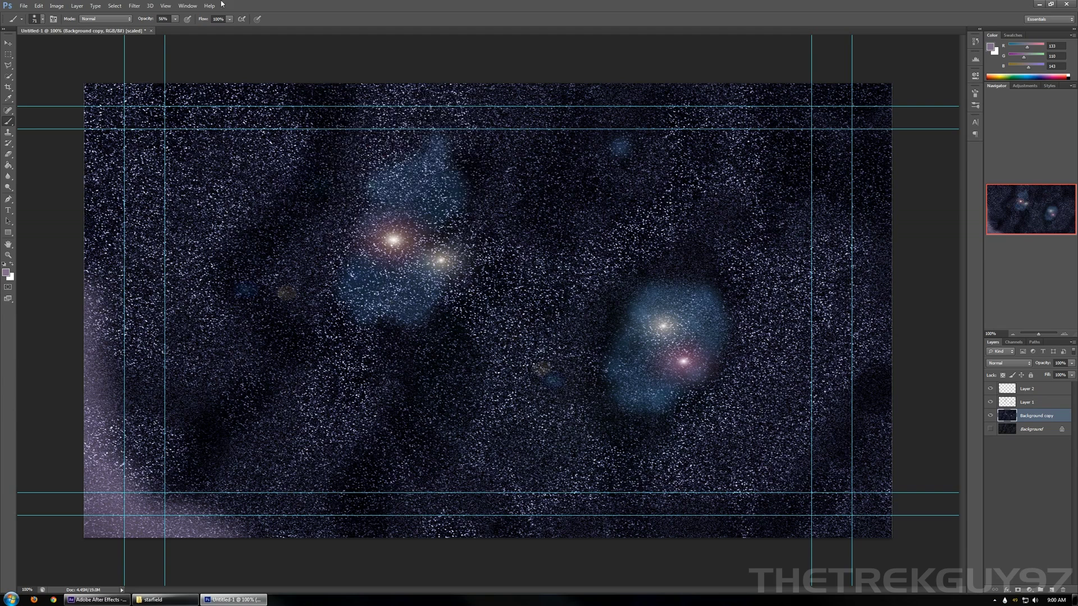
# - Render a Movie Prime lens flare with reduced brightness on the Background copy, at the upper-right edge of the left blue cloud
pyautogui.click(134, 6)
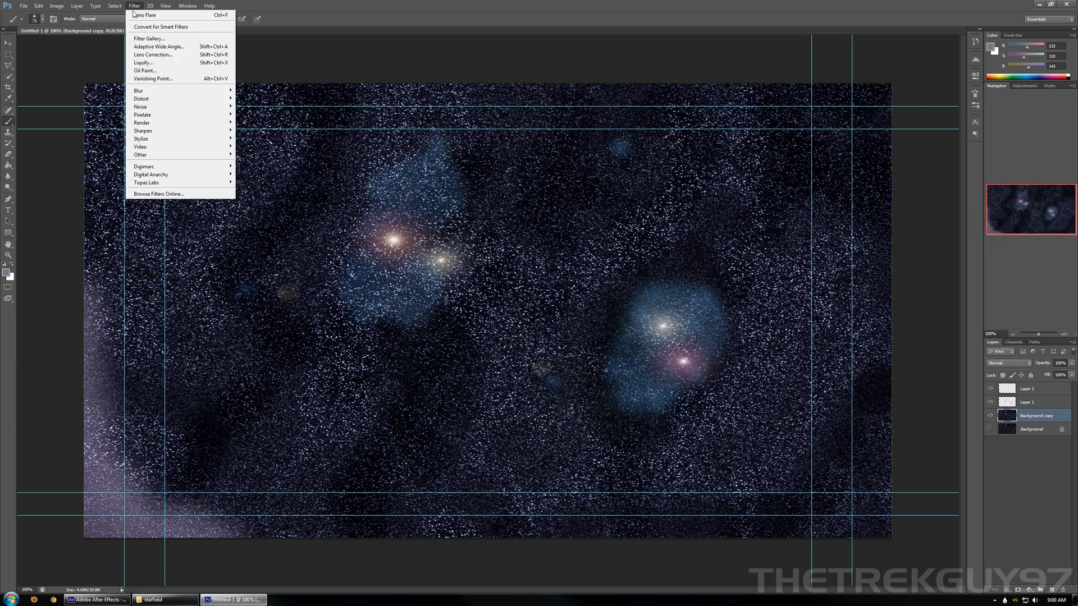
pyautogui.moveTo(167, 123)
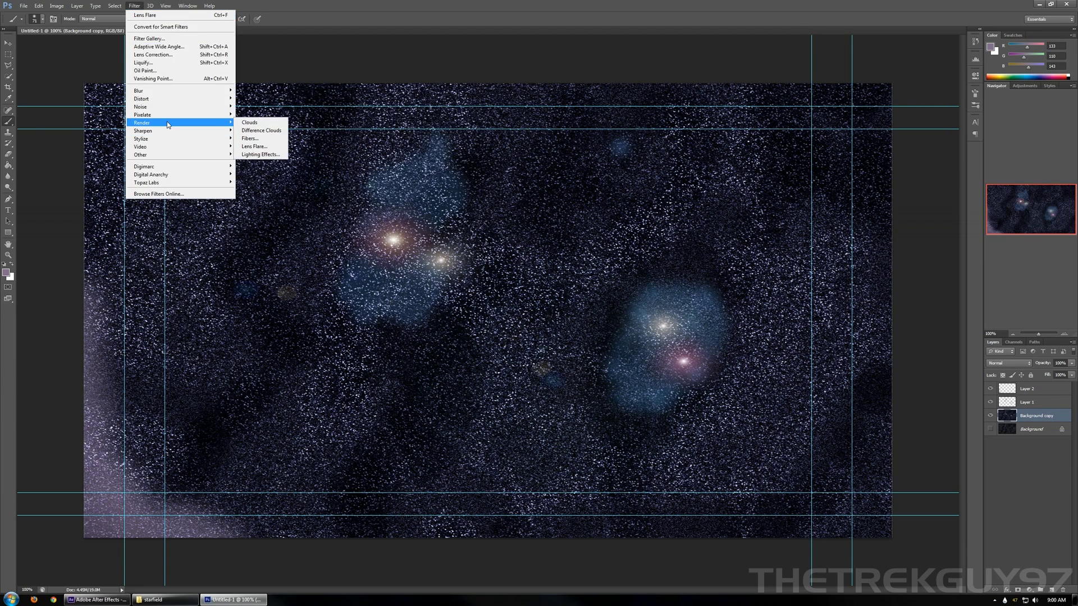
pyautogui.click(254, 147)
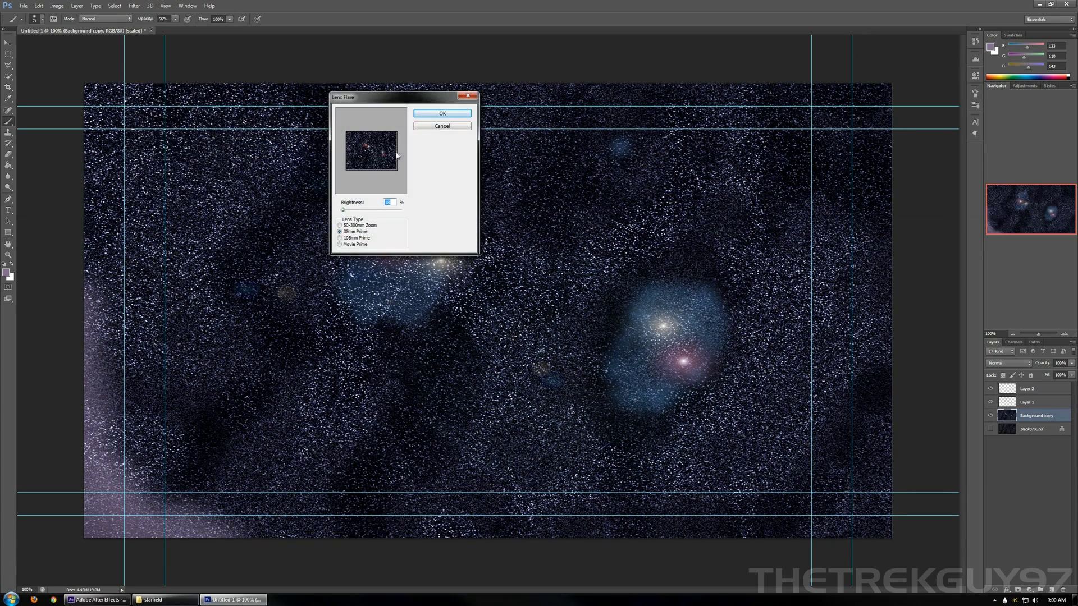
pyautogui.moveTo(342, 209); pyautogui.dragTo(339, 210)
pyautogui.click(344, 245)
pyautogui.click(365, 148)
pyautogui.click(427, 113)
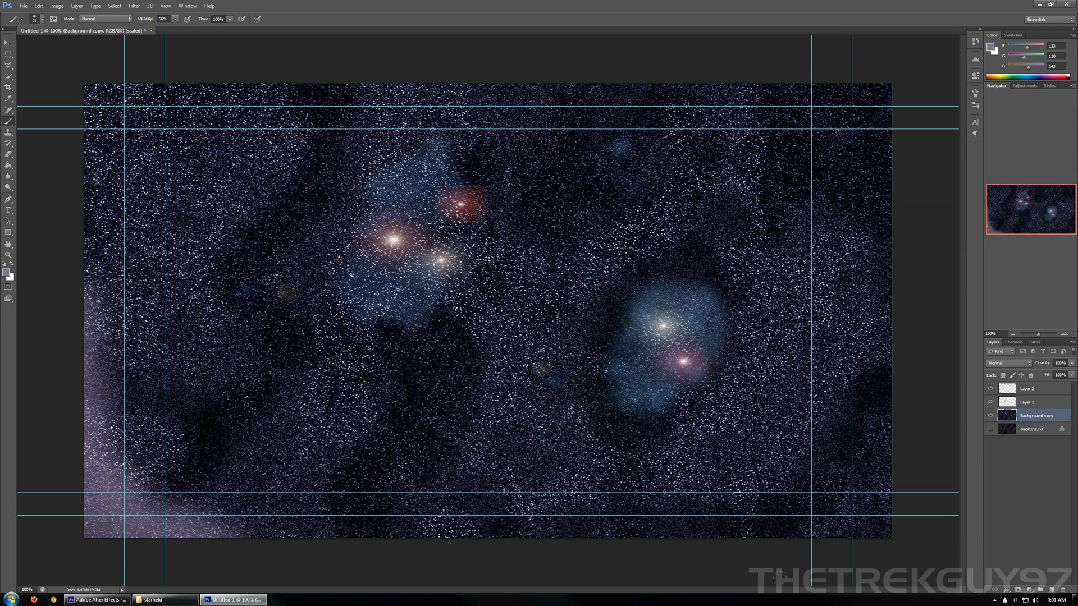
# - Tint the Background copy reddish purple with Color Balance, shifting the midtones +48 toward red and moderately toward magenta
pyautogui.hotkey('ctrl', 'b')
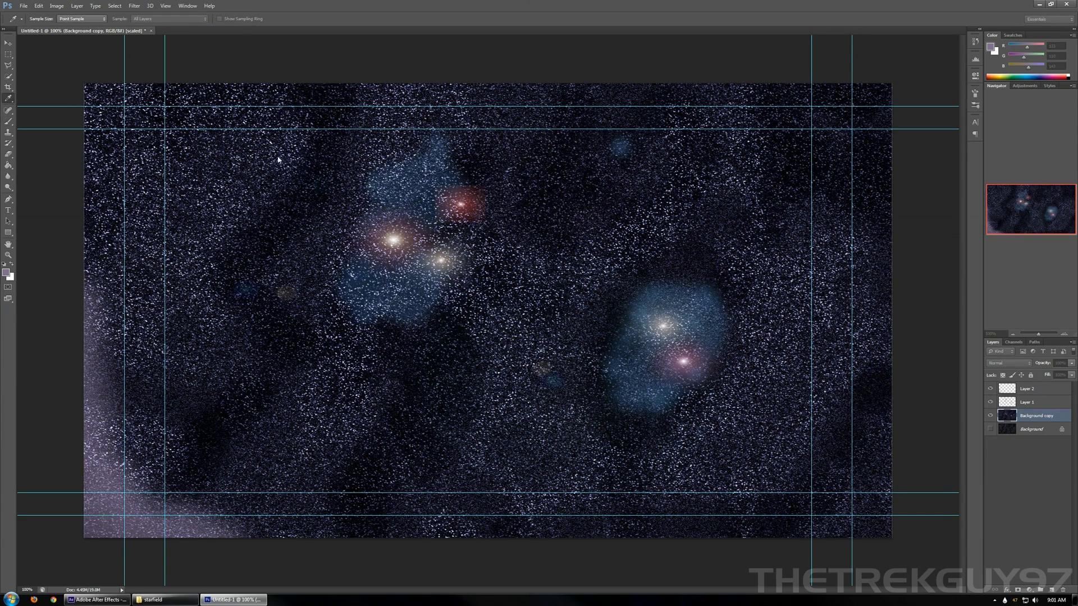
pyautogui.moveTo(535, 170); pyautogui.dragTo(517, 184)
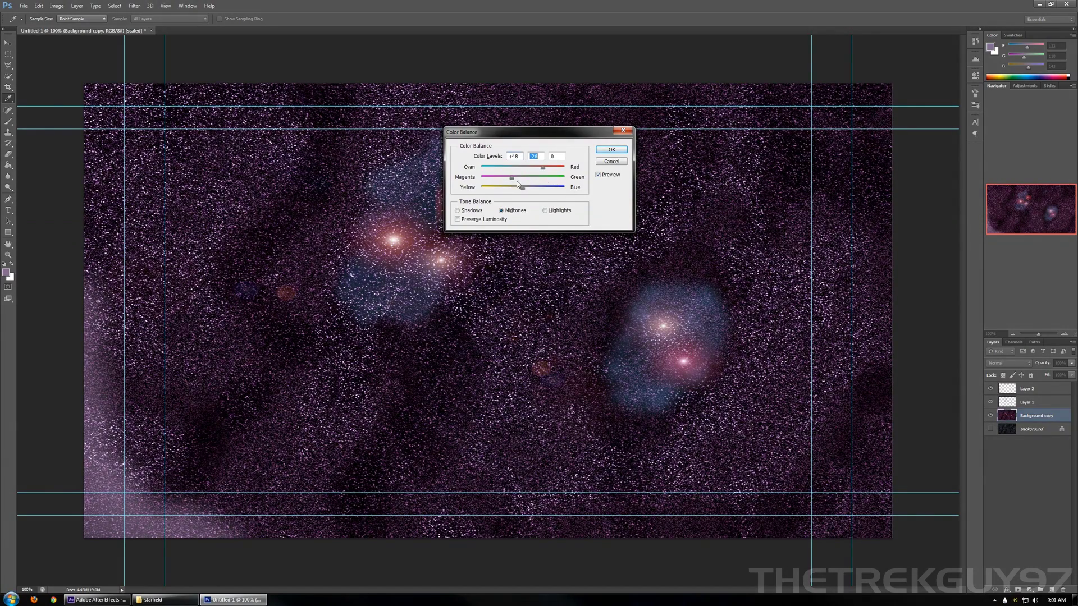
pyautogui.click(611, 150)
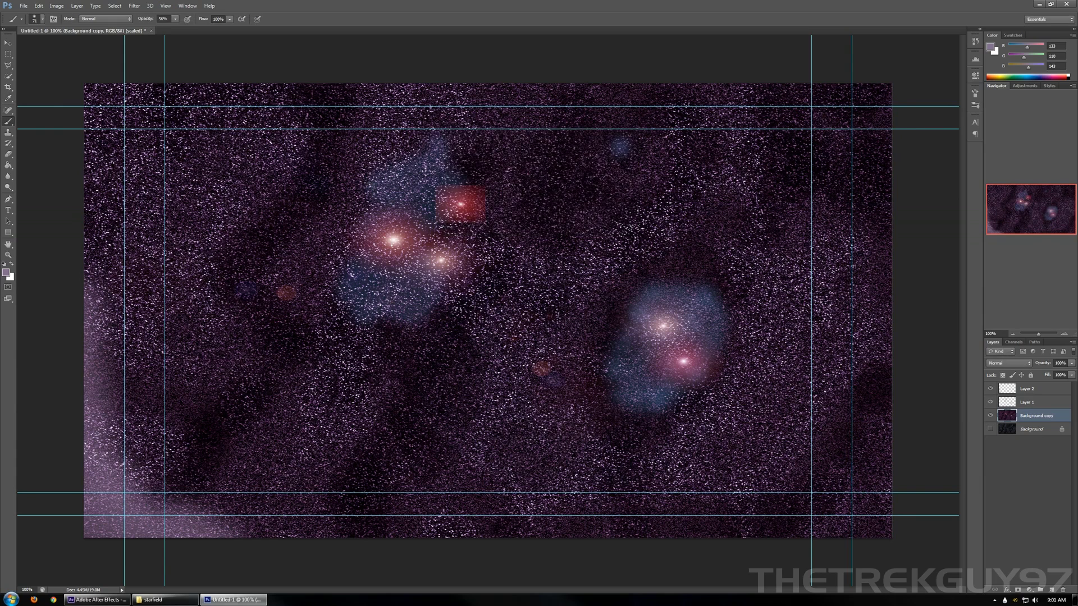